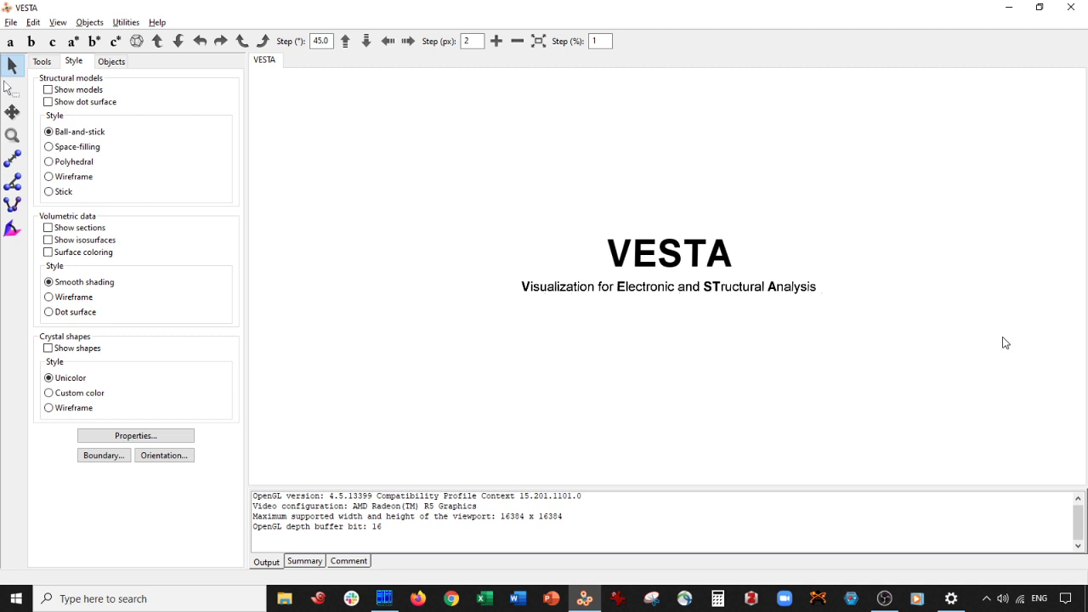
Open the Si_cubic.vasp structure file and orient the view along the a axis
key(ctrl+o)
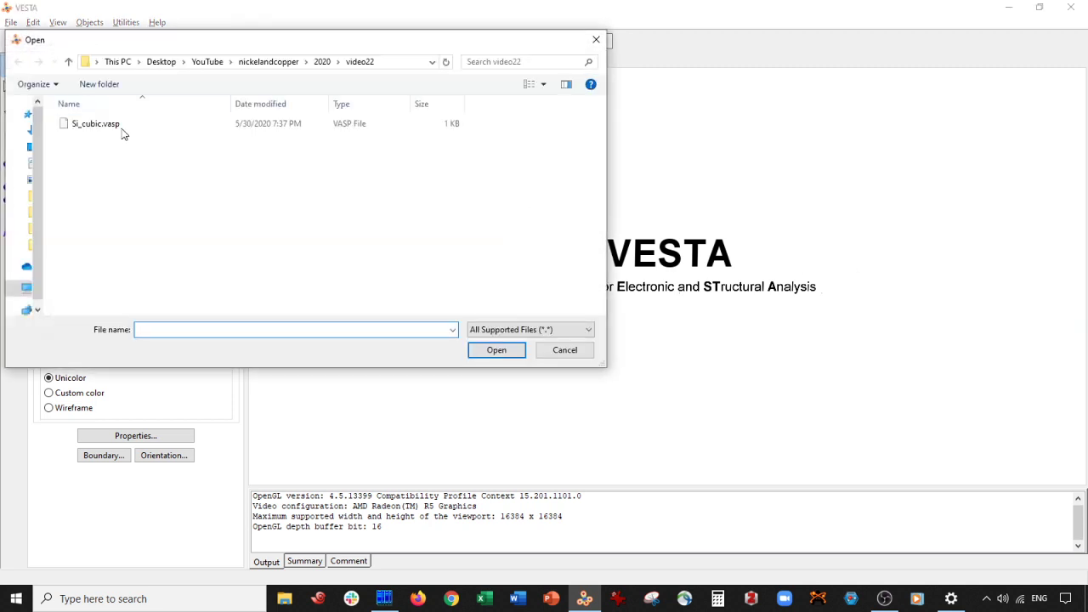
double_click(141, 127)
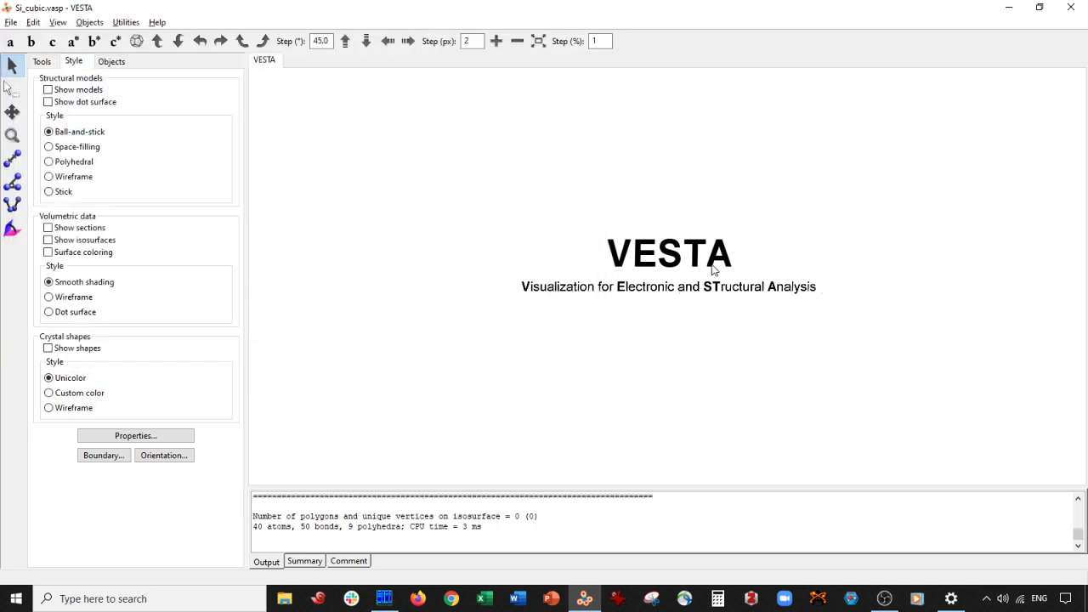
scroll(680, 320, down, 3)
drag(680, 321, 607, 209)
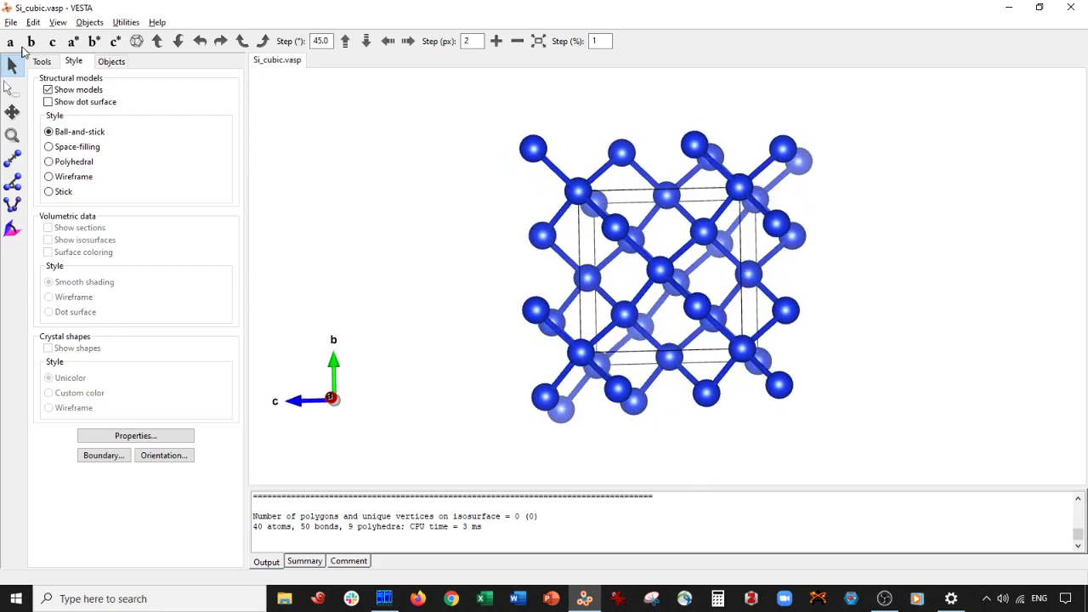
click(11, 41)
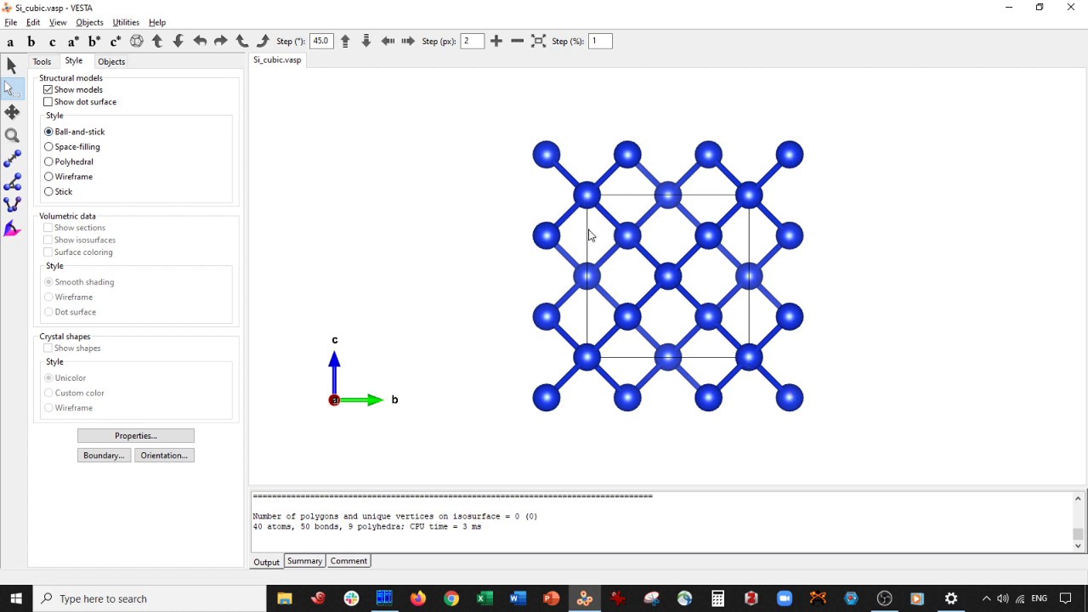
Rotate the silicon structure freely to examine the atoms and the unit cell outline from different angles
click(13, 67)
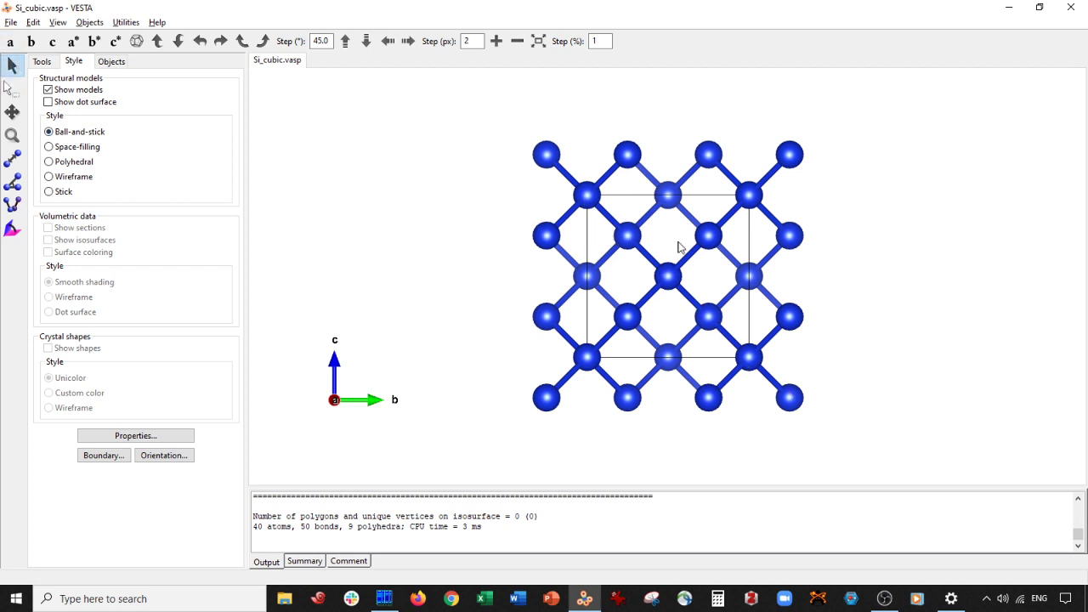
drag(680, 246, 679, 248)
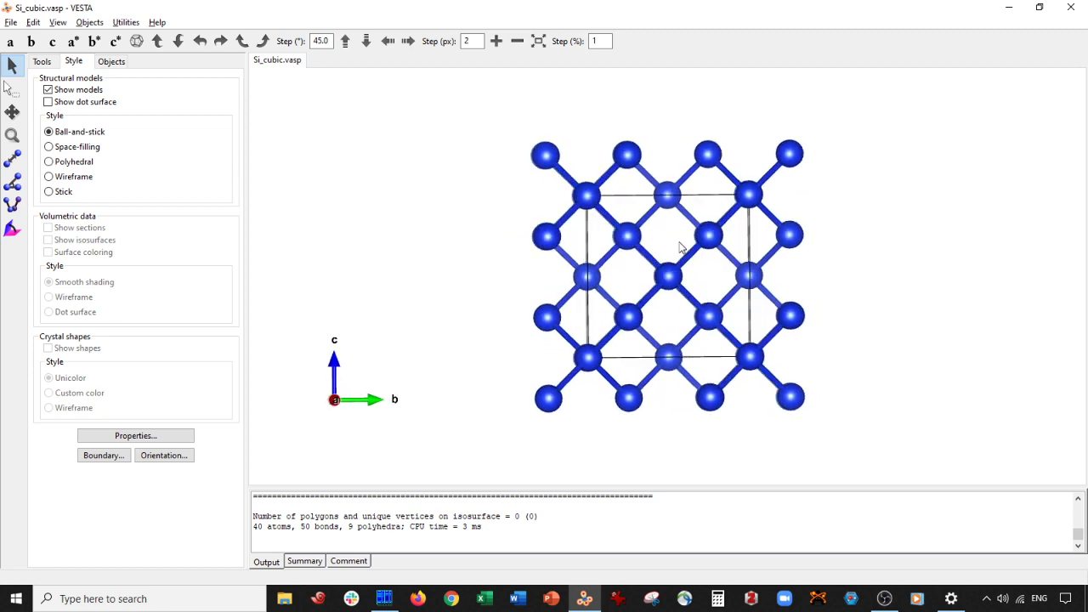
drag(618, 212, 599, 242)
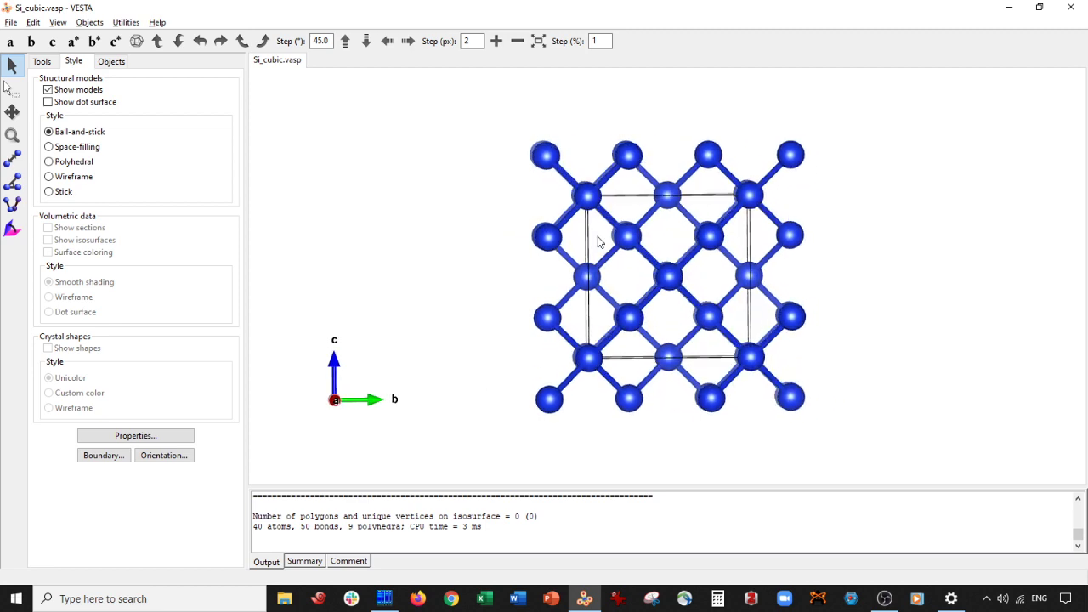
drag(531, 362, 583, 335)
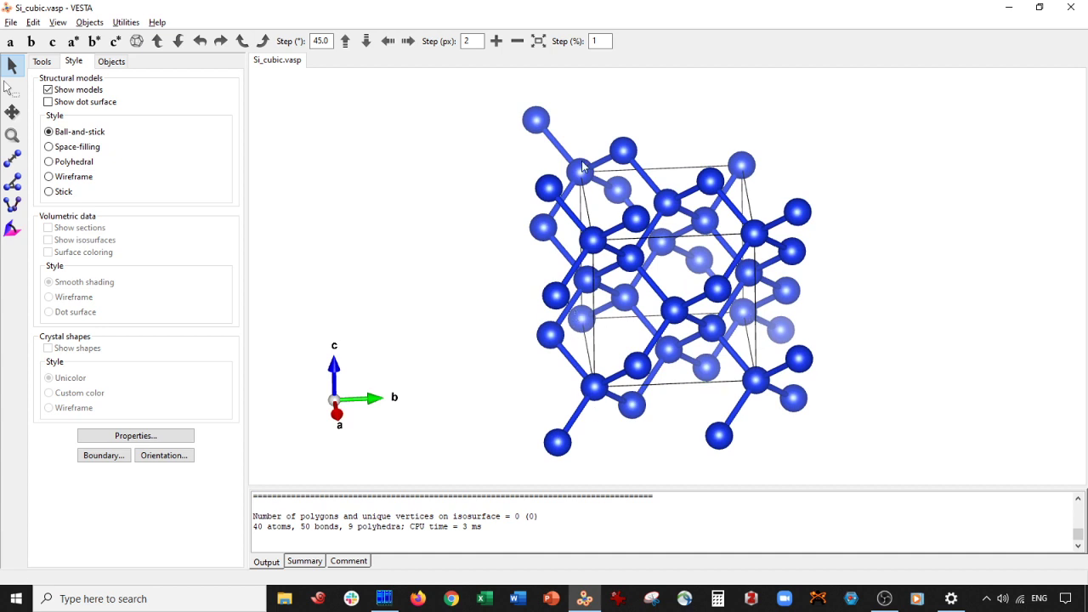
drag(582, 159, 583, 348)
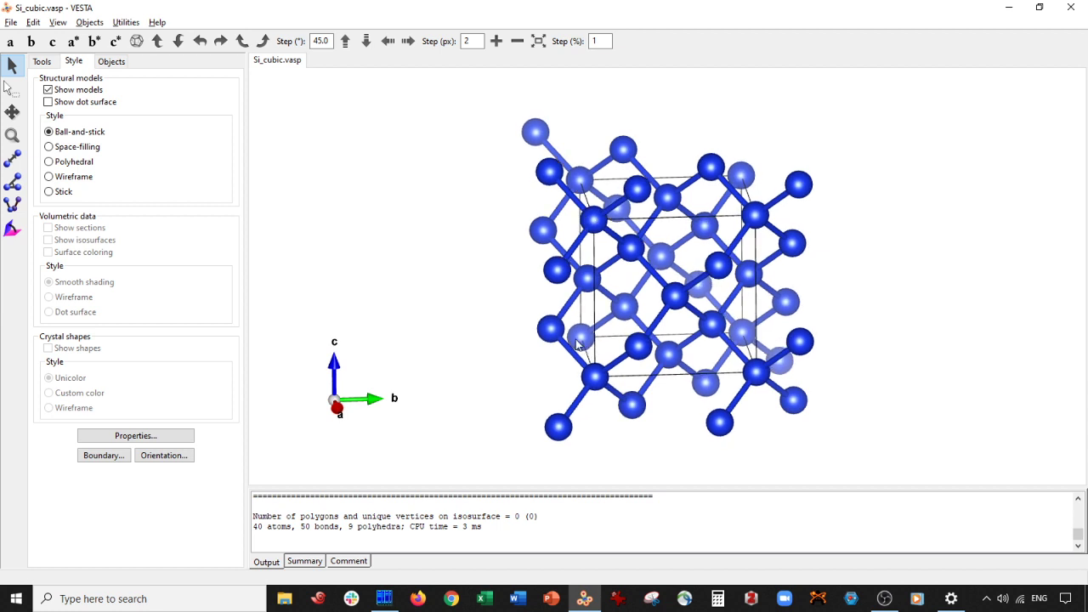
key(a)
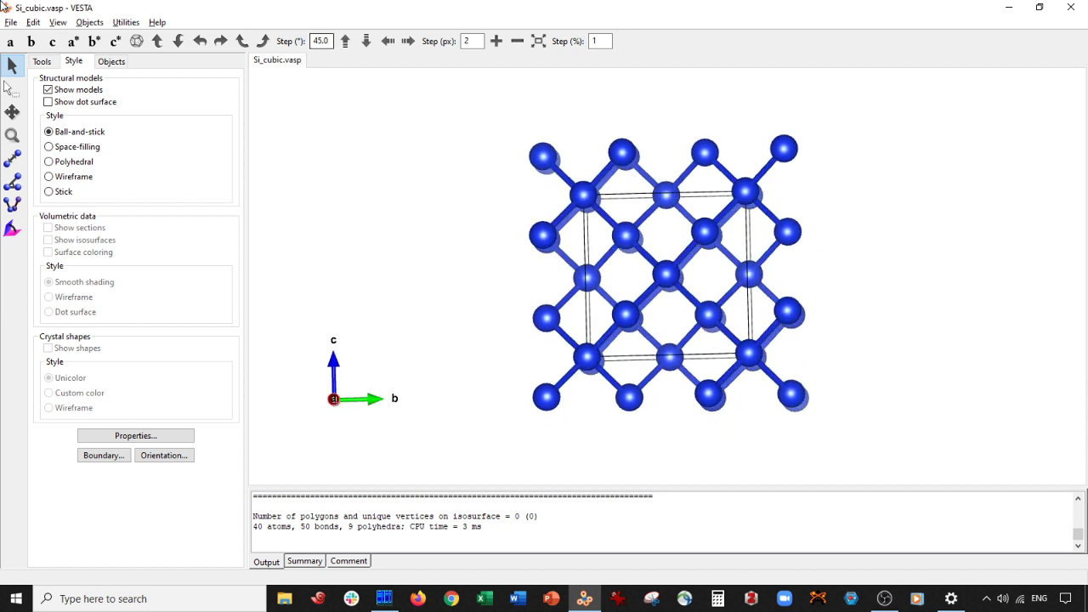
Extend the structure's boundary by setting x(max), y(max) and z(max) to 5, and apply it
click(105, 457)
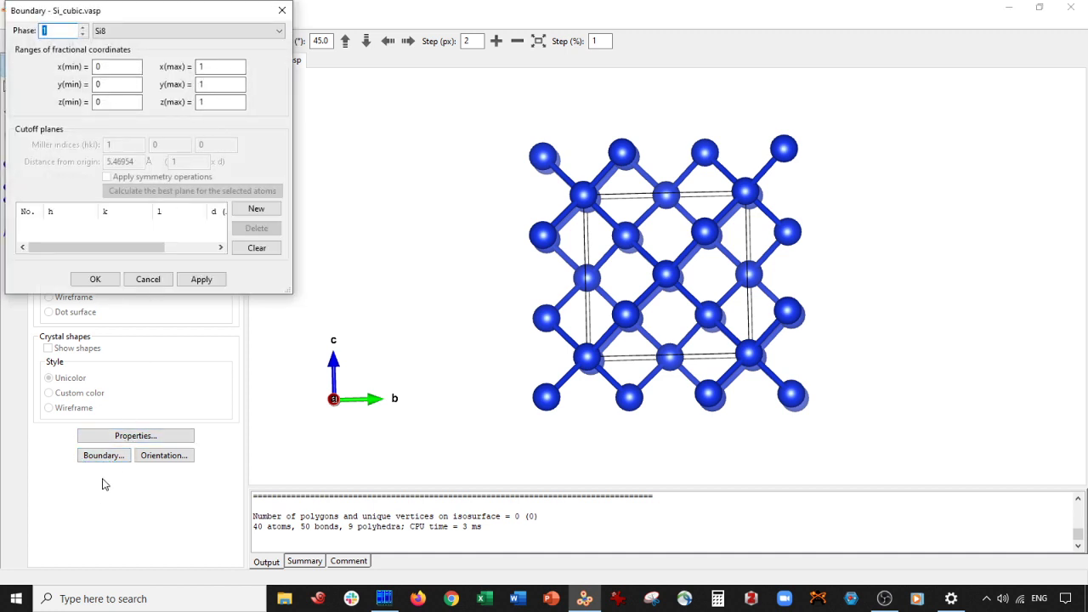
key(Tab)
key(Tab)
key(Tab)
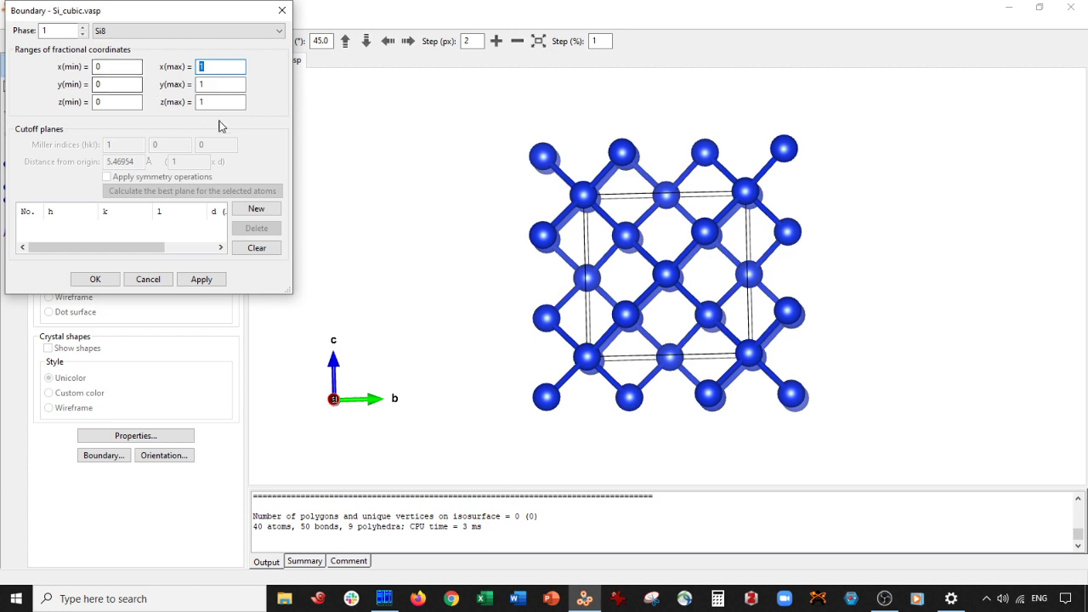
text(5)
key(Tab)
text(5)
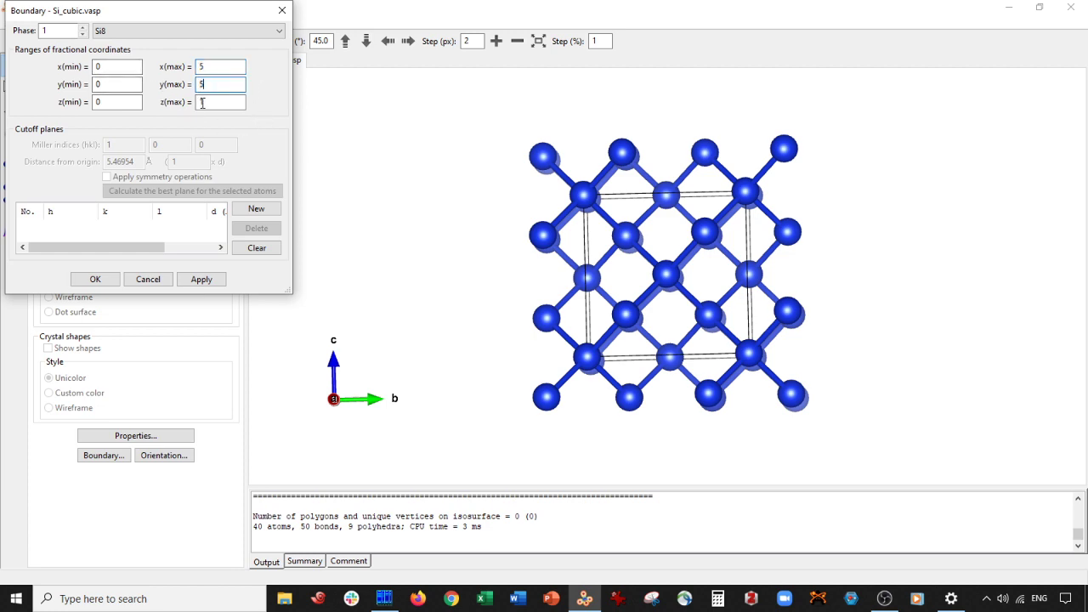
key(Tab)
text(5)
click(201, 280)
click(95, 278)
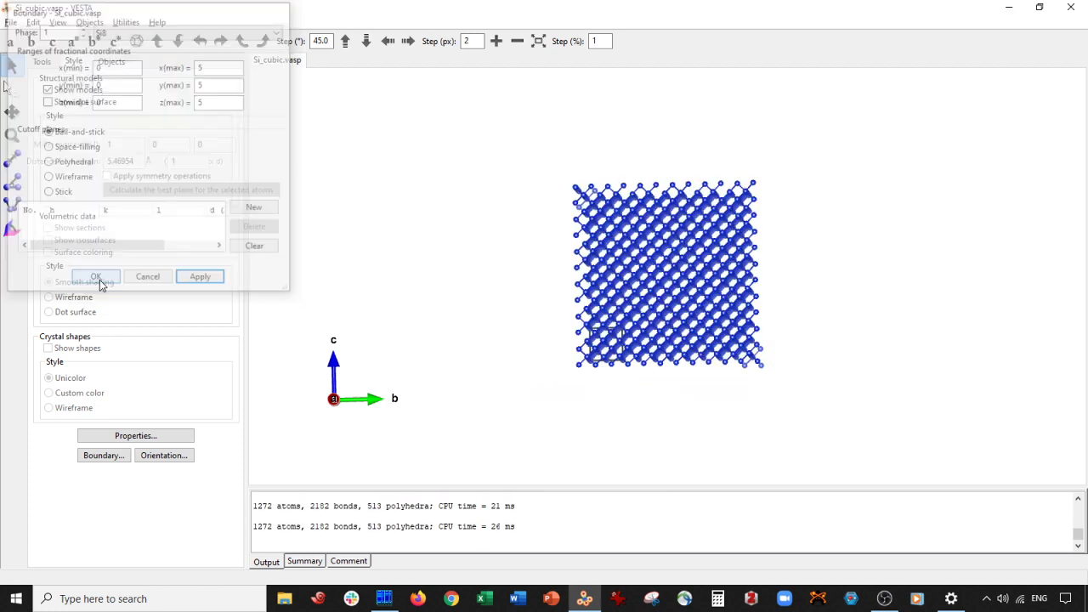
Set the boundary's x(max), y(max) and z(max) to 4 and apply the new ranges
drag(476, 281, 243, 422)
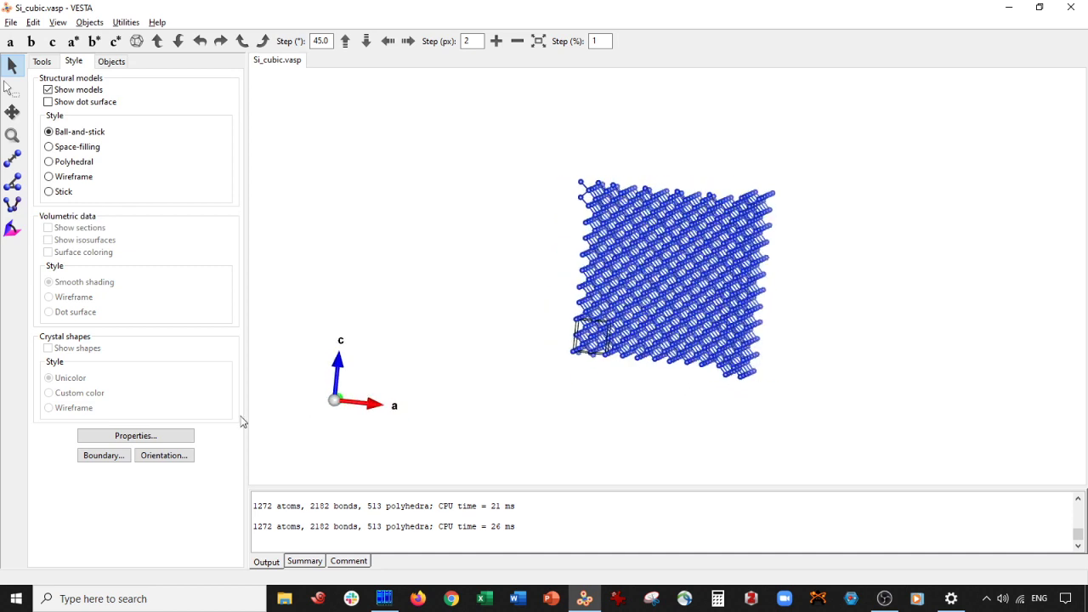
click(100, 456)
double_click(219, 66)
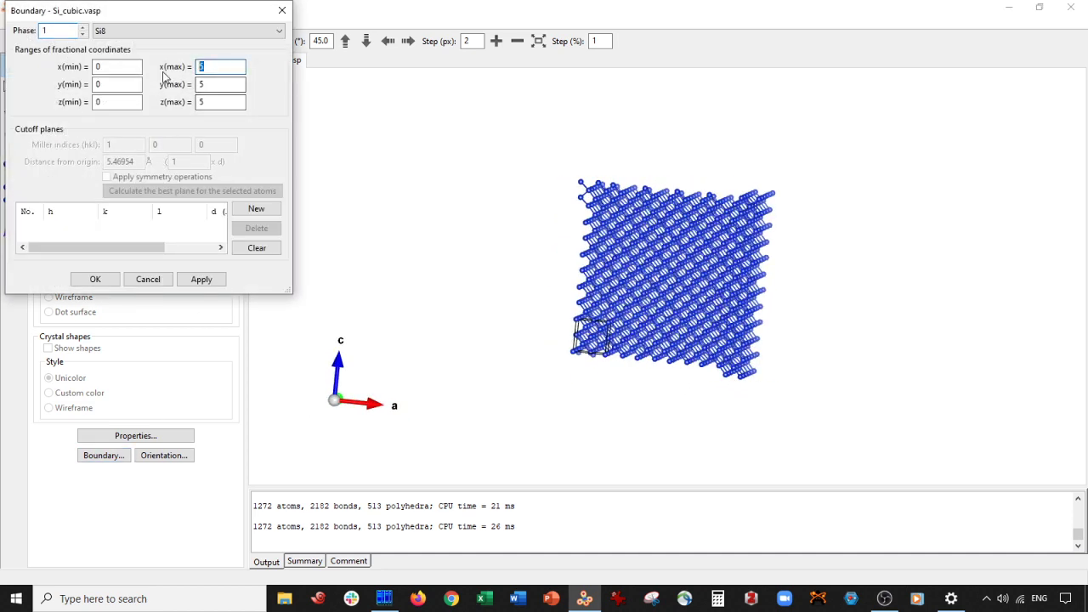
text(4)
key(Tab)
text(4)
key(Tab)
text(4)
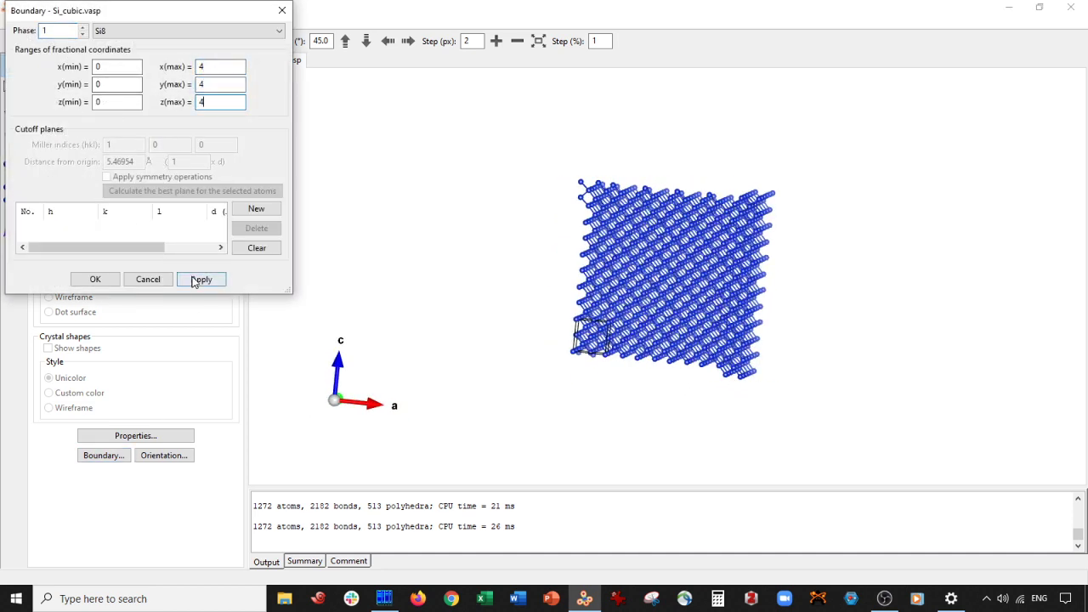
click(202, 279)
drag(605, 291, 462, 284)
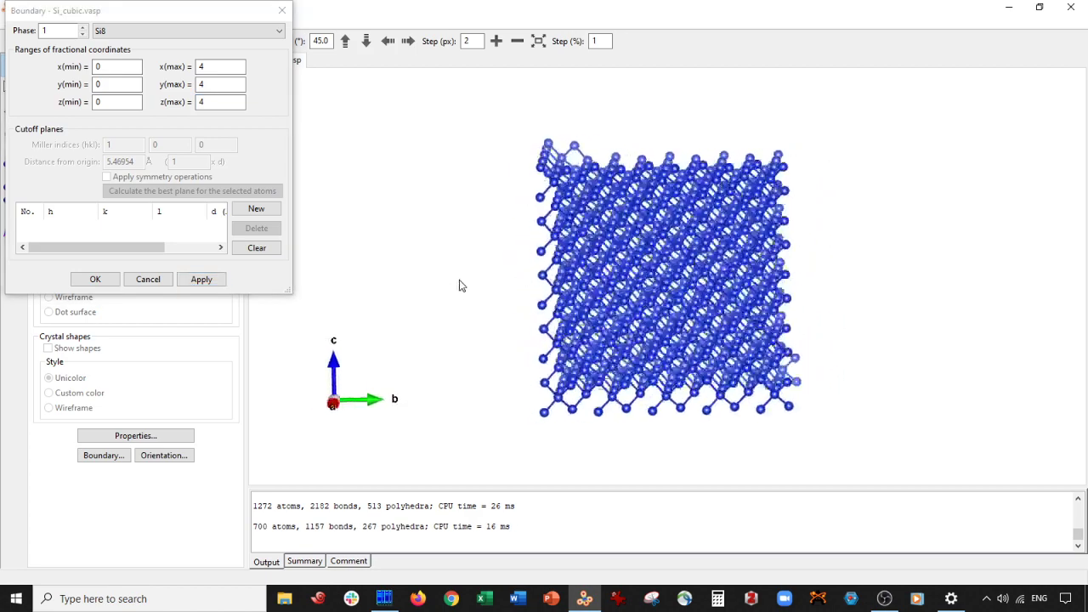
click(94, 281)
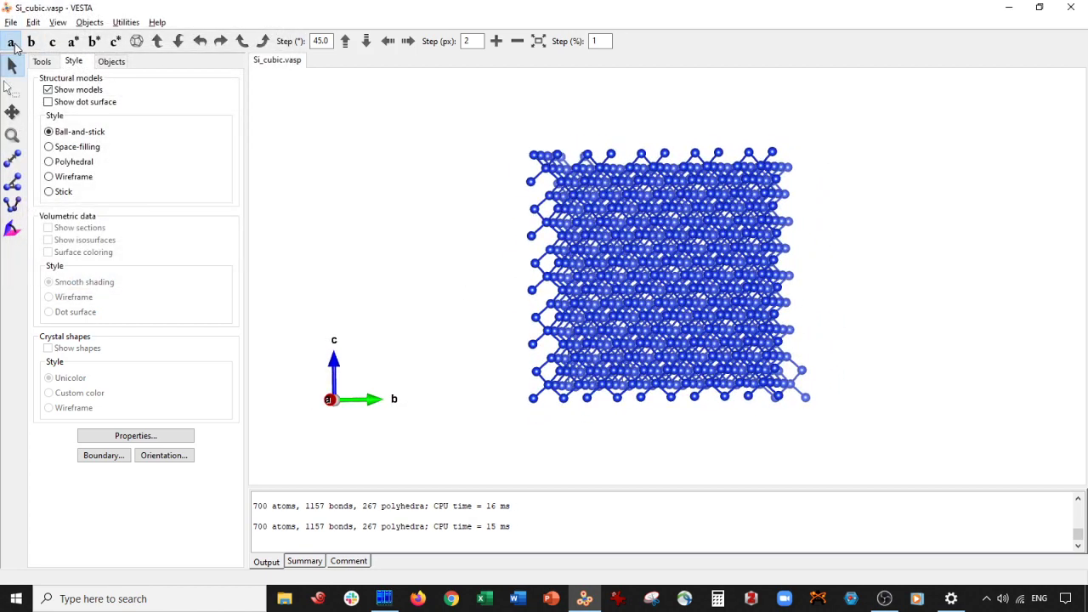
Orient the view along the a axis and add a new lattice plane with Miller indices 1 0 0
click(10, 41)
click(32, 22)
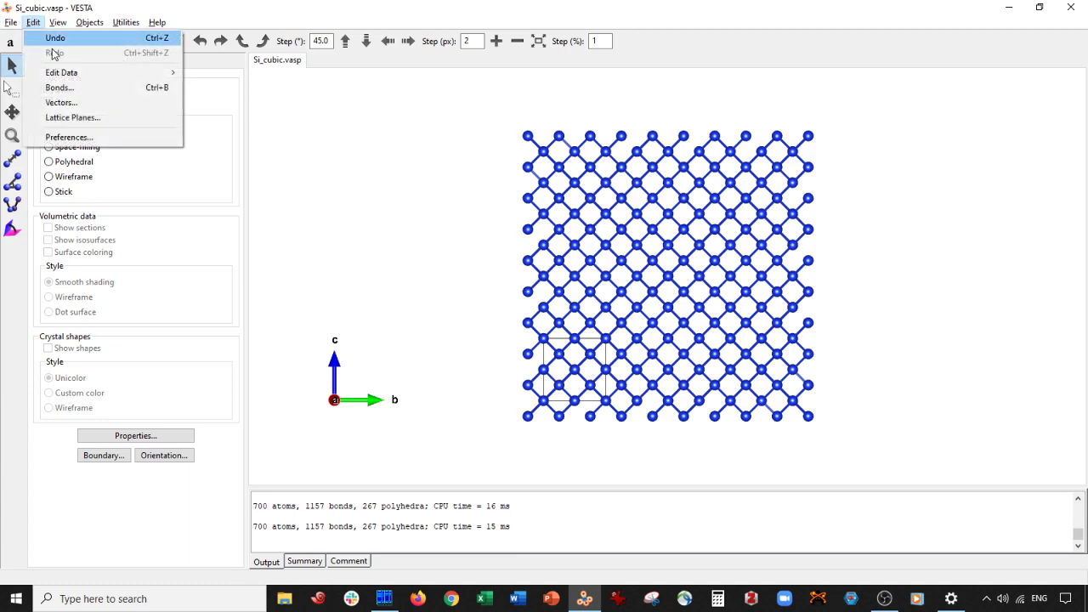
click(68, 114)
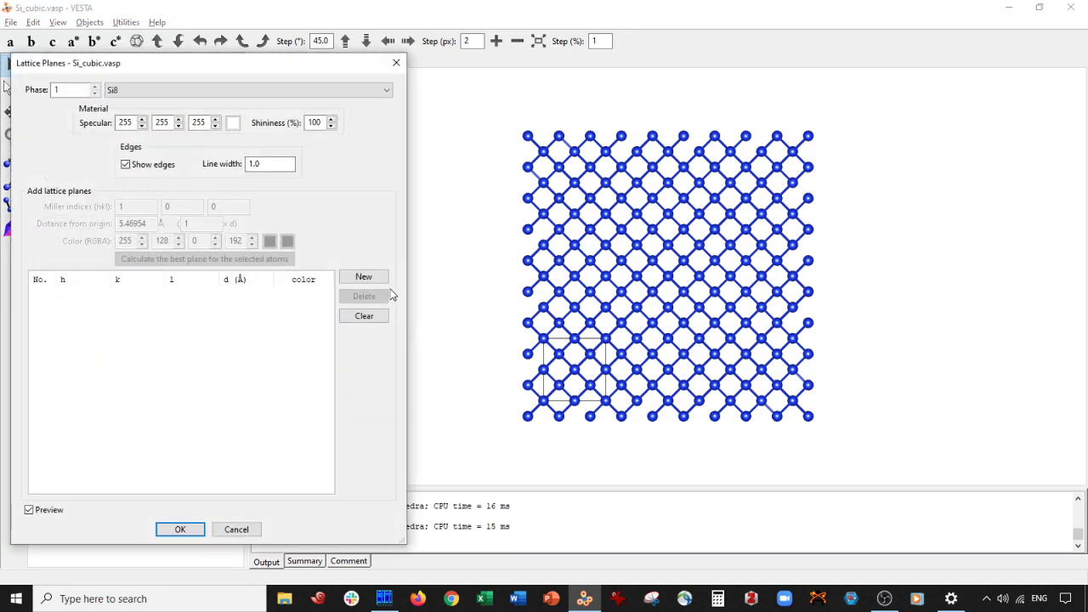
click(364, 277)
drag(511, 208, 591, 413)
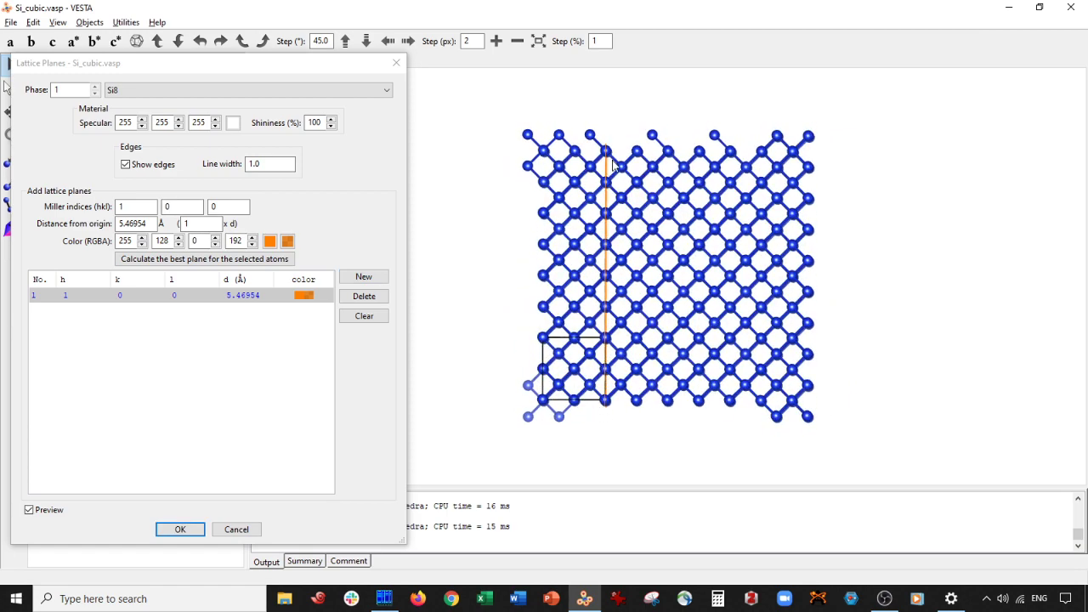
drag(610, 253, 605, 393)
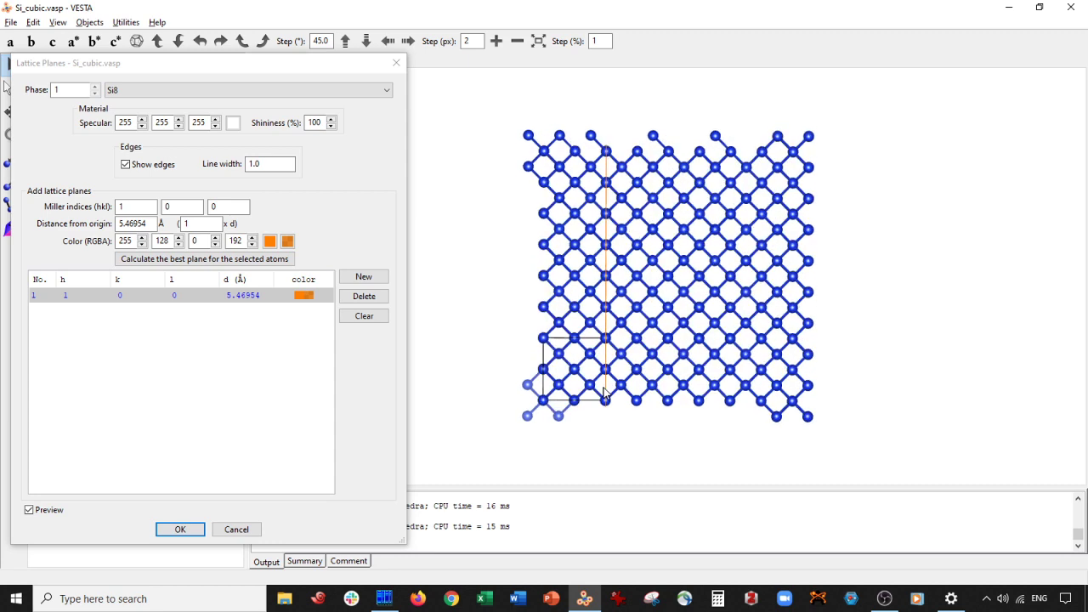
Set the lattice plane's Miller indices to 0 1 0 and inspect the plane in the structure
double_click(182, 207)
text(1)
key(shift+Tab)
text(0)
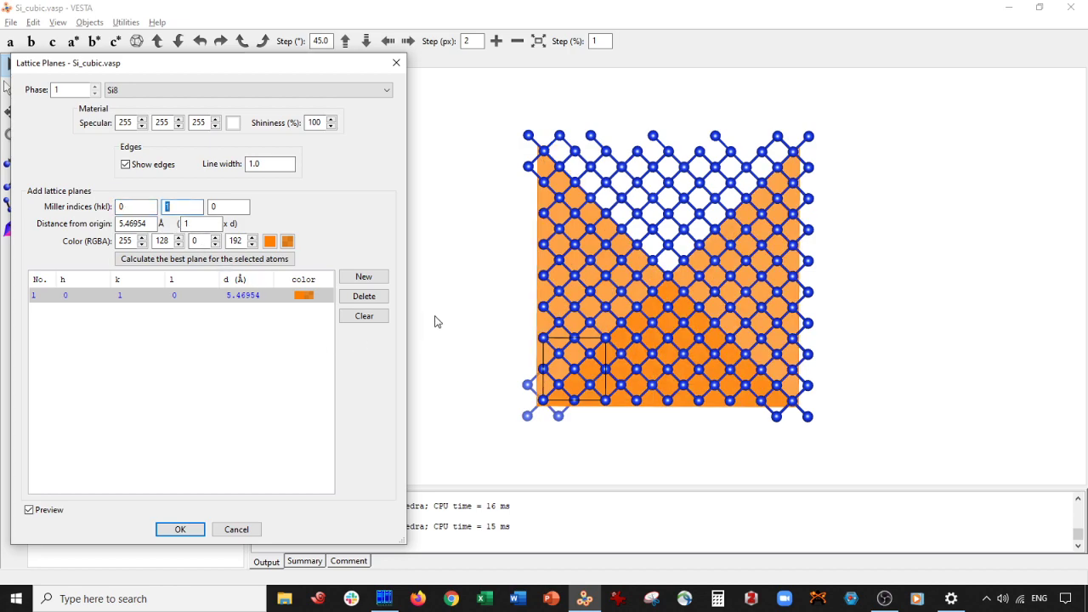
drag(437, 320, 125, 207)
Set the lattice plane's Miller indices to 0 0 1 and inspect the plane in the structure
key(Tab)
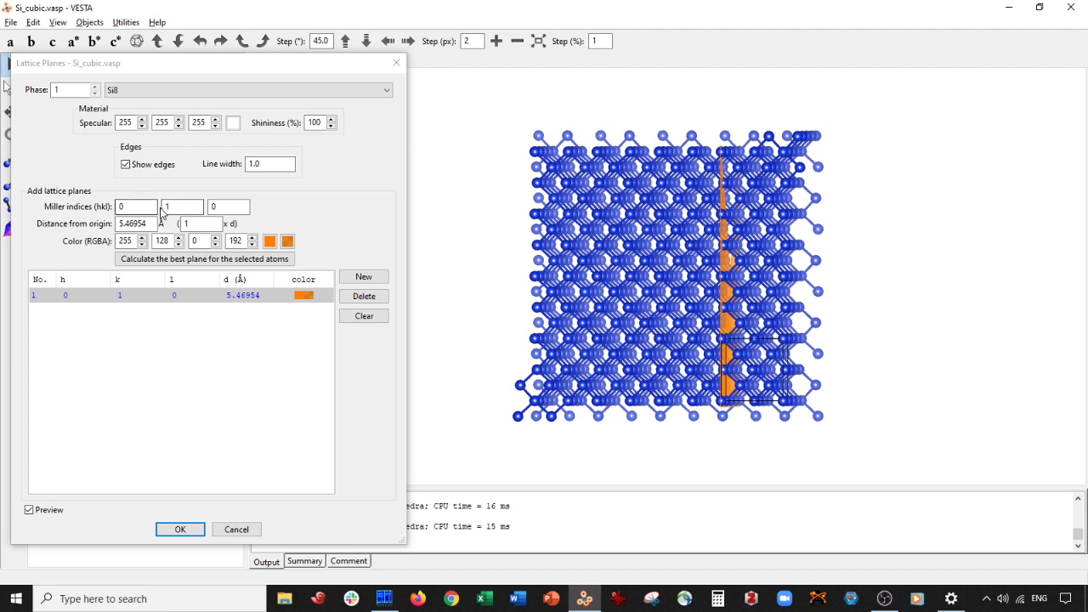
key(Tab)
key(Tab)
key(Tab)
key(Tab)
key(Tab)
key(Tab)
text(1)
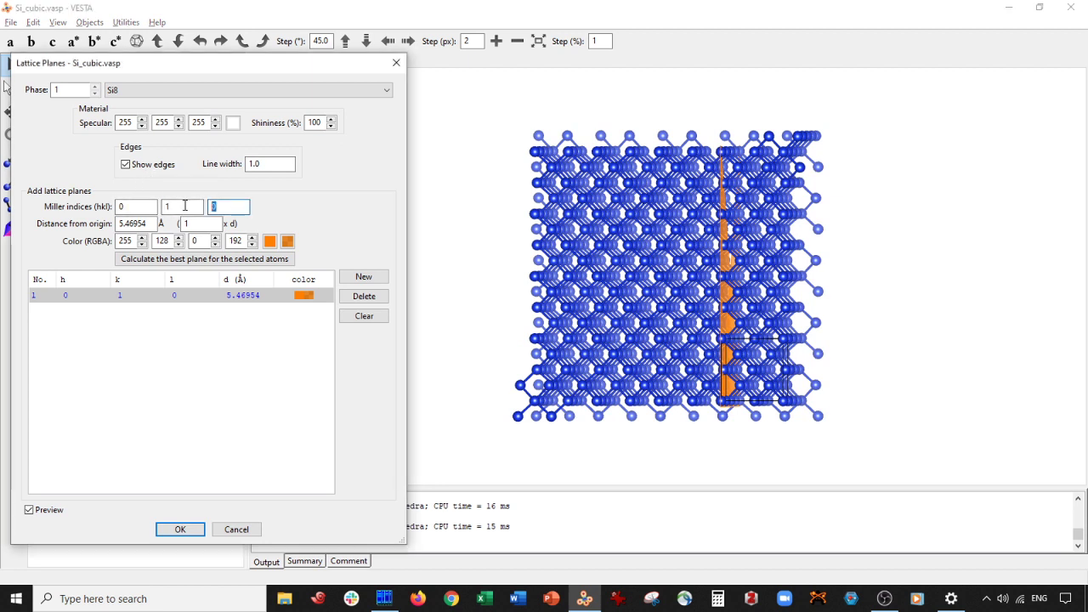
key(shift+Tab)
text(0)
key(Tab)
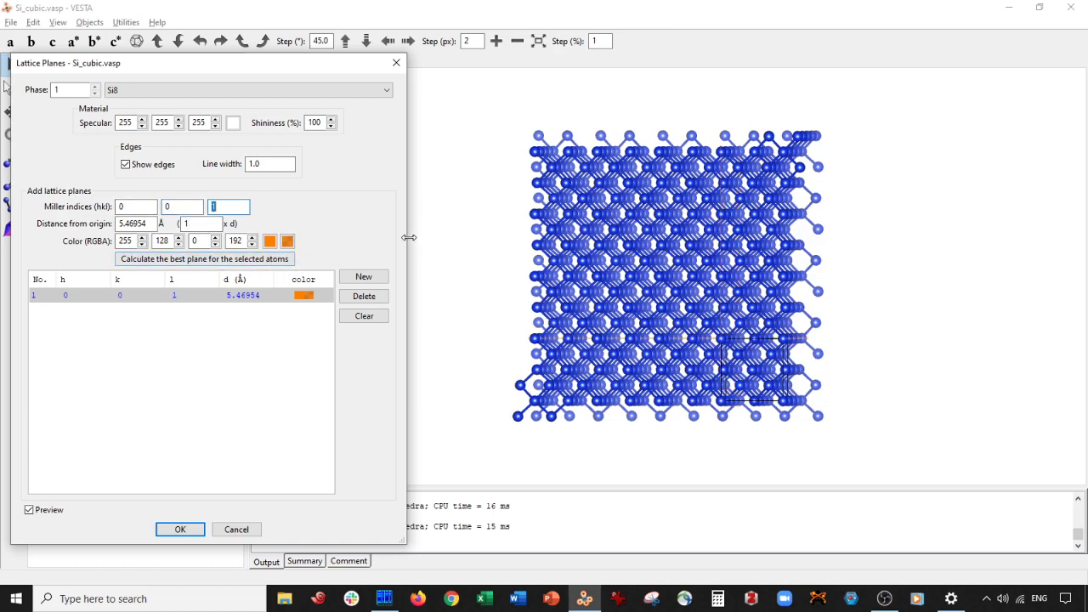
drag(672, 344, 705, 334)
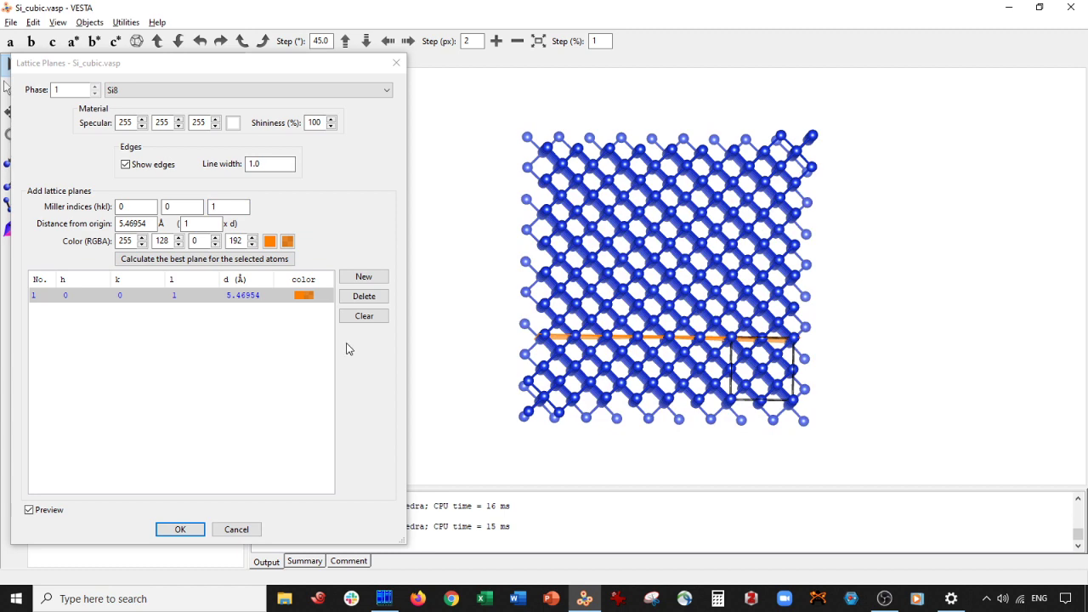
drag(585, 398, 574, 399)
Set the lattice plane's Miller indices to 1 1 1 and rotate the structure to see the plane edge-on
double_click(140, 205)
text(1)
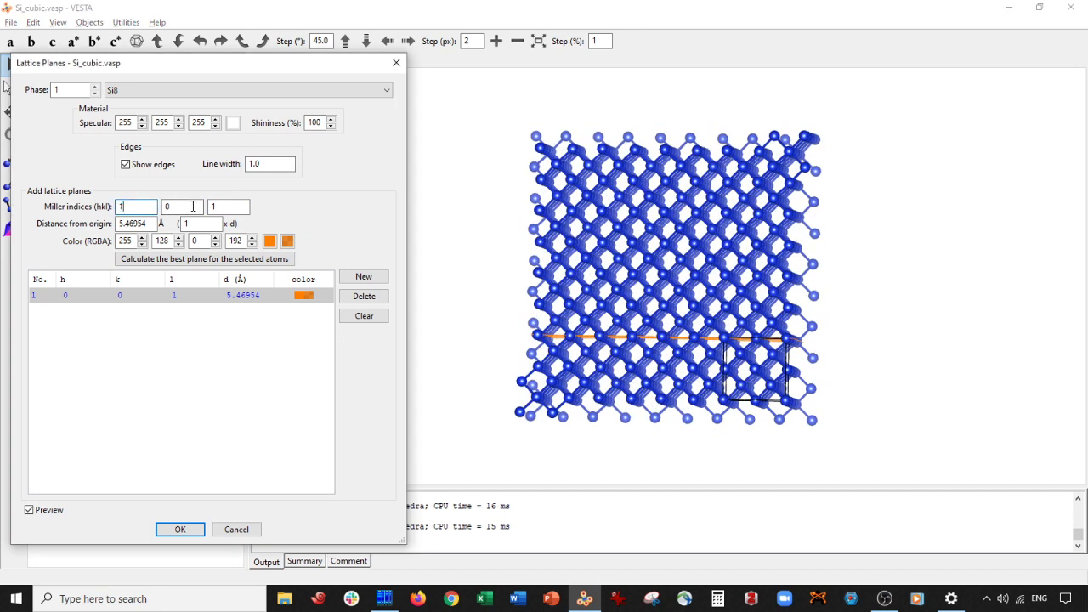
key(Tab)
text(1)
key(Tab)
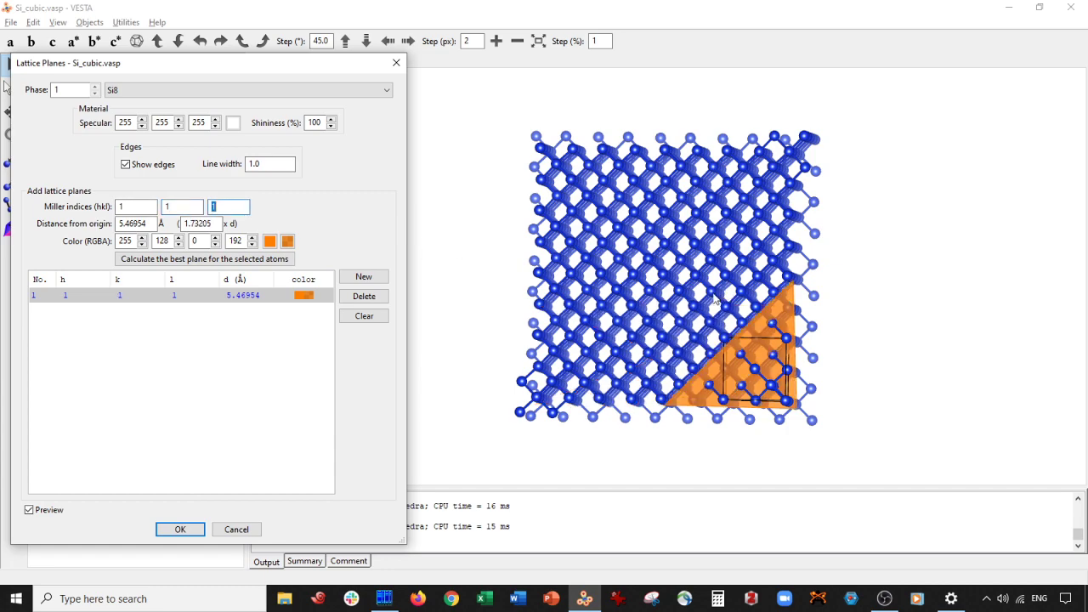
drag(459, 251, 806, 308)
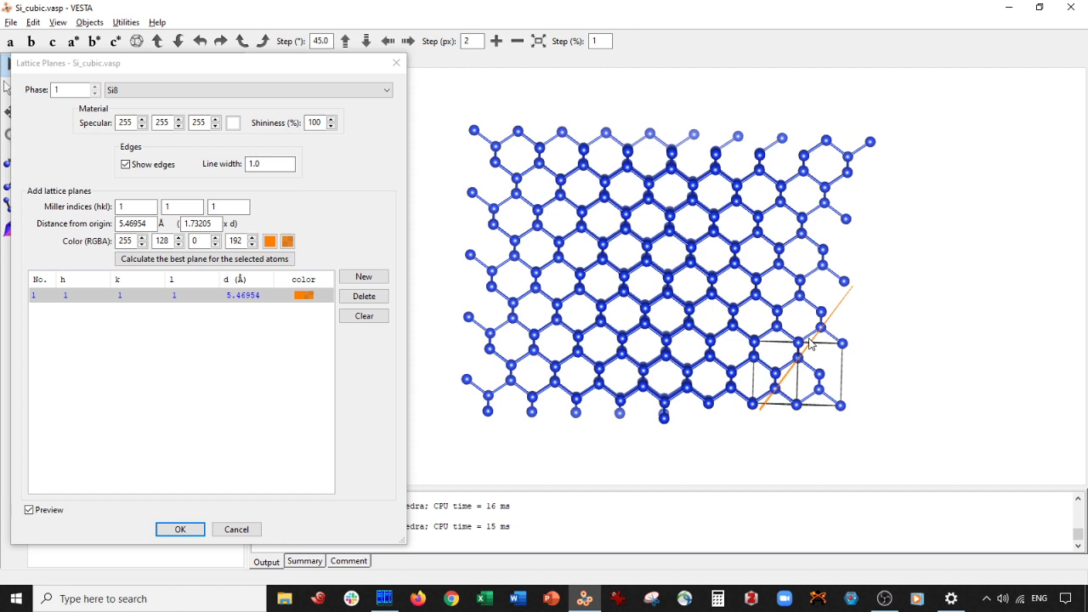
Change the color of the 1 1 1 lattice plane to yellow
click(287, 240)
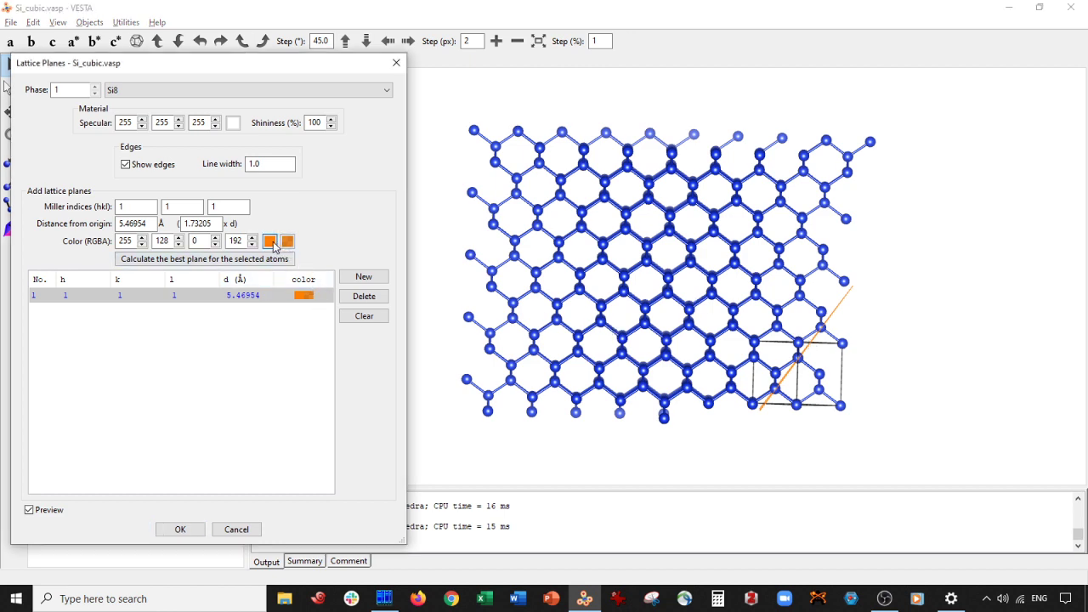
click(45, 128)
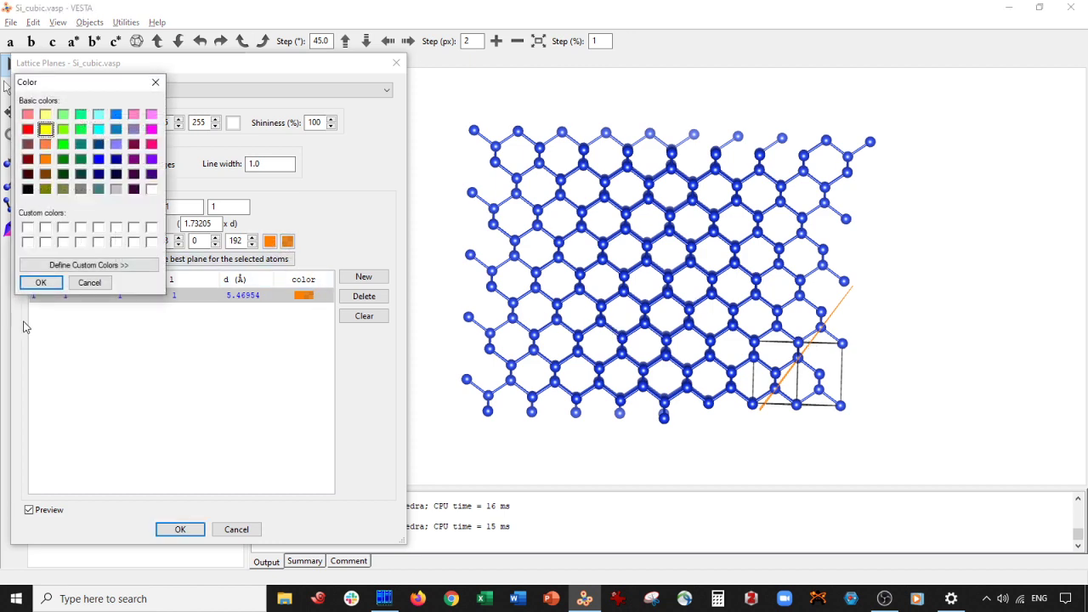
click(41, 283)
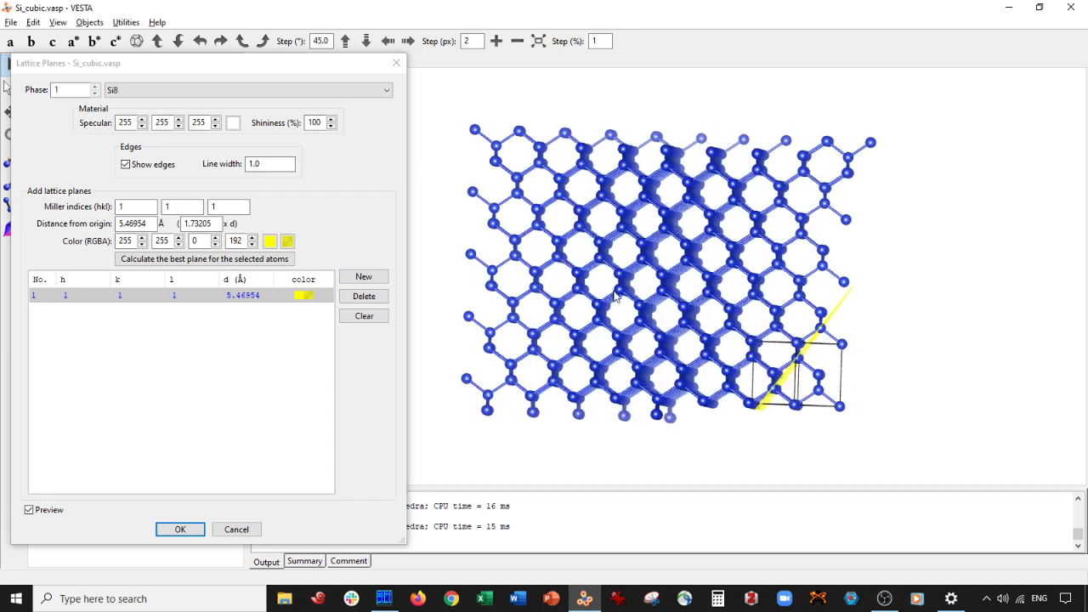
Try distances of 5 d and 6 d from the origin for the 1 1 1 lattice plane
click(175, 225)
double_click(174, 224)
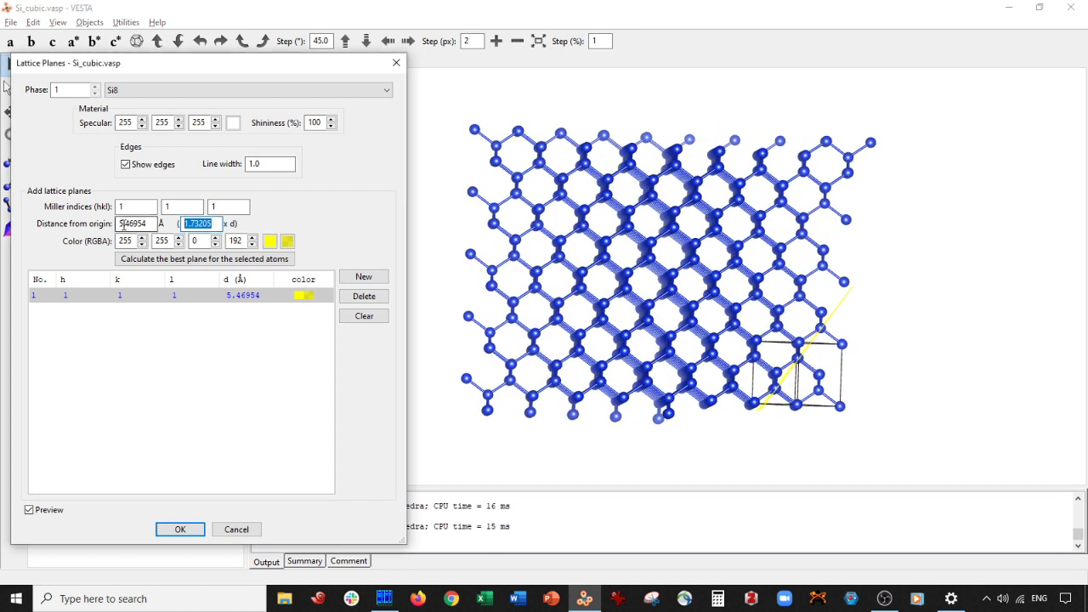
text(5)
key(Tab)
double_click(189, 223)
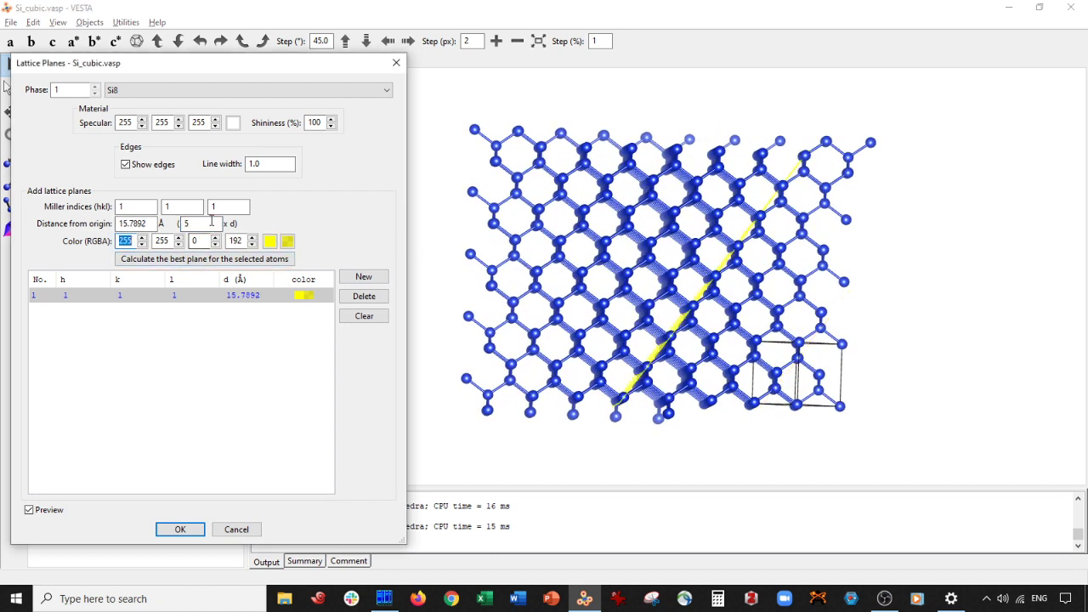
text(6)
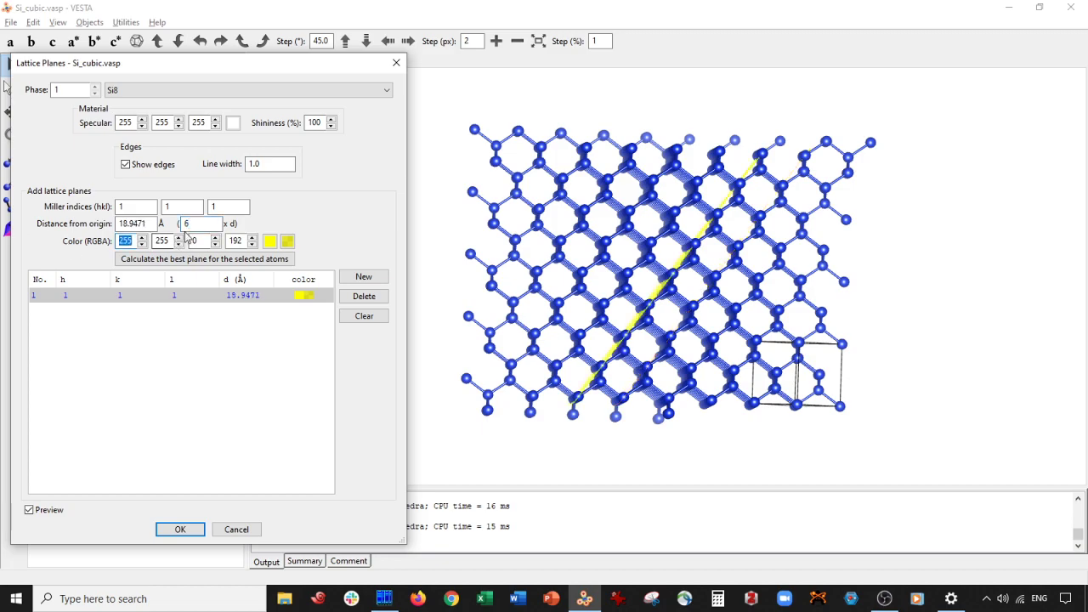
Set the 1 1 1 plane's distance from the origin to 4 d and rotate the structure to see the plane edge-on
double_click(188, 223)
text(4)
key(Tab)
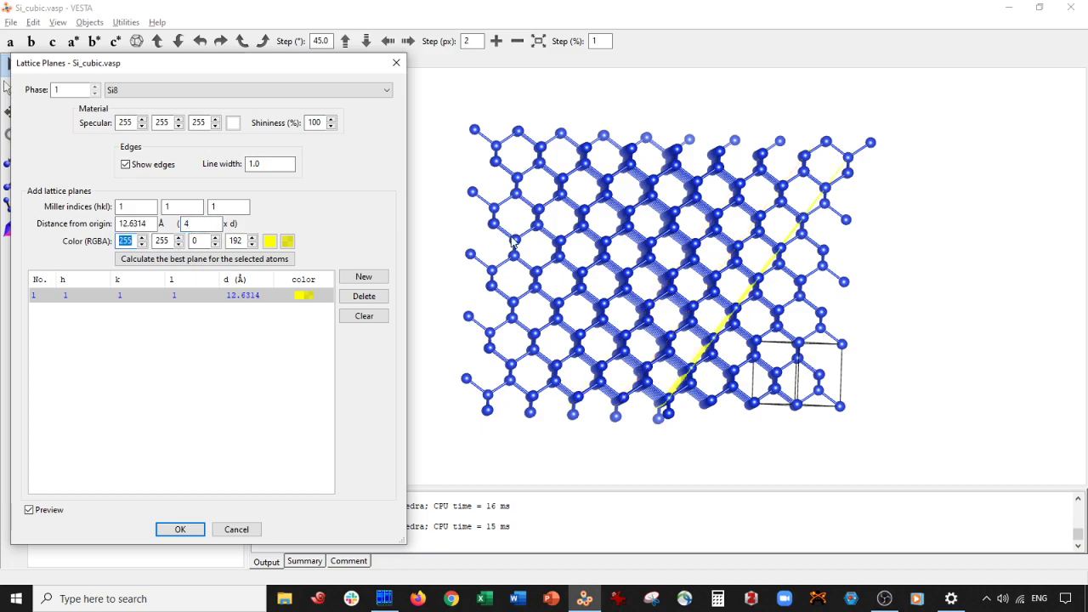
drag(513, 243, 710, 146)
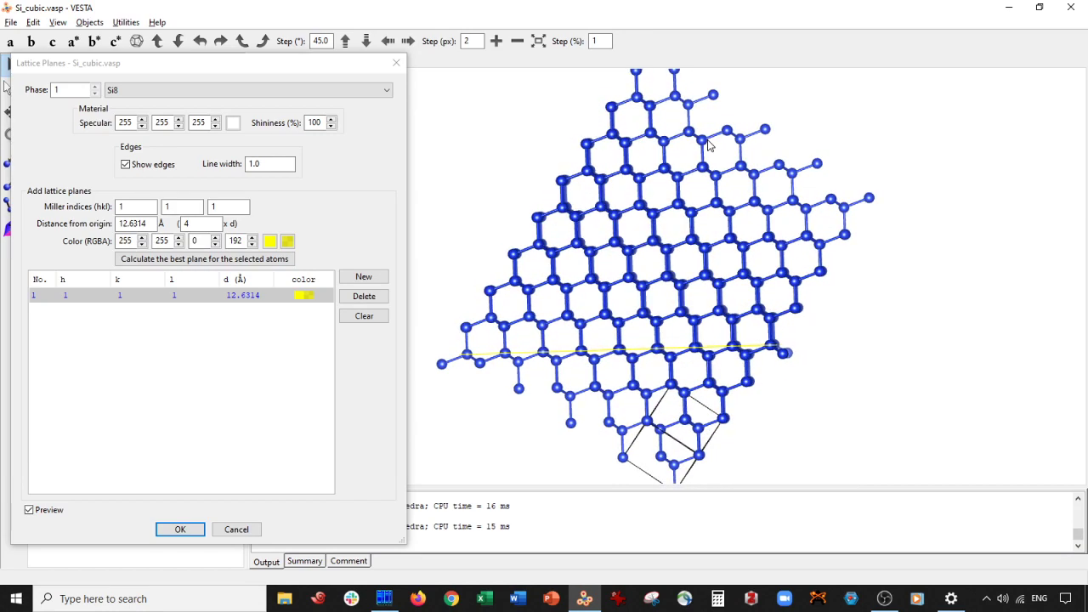
scroll(620, 308, up, 3)
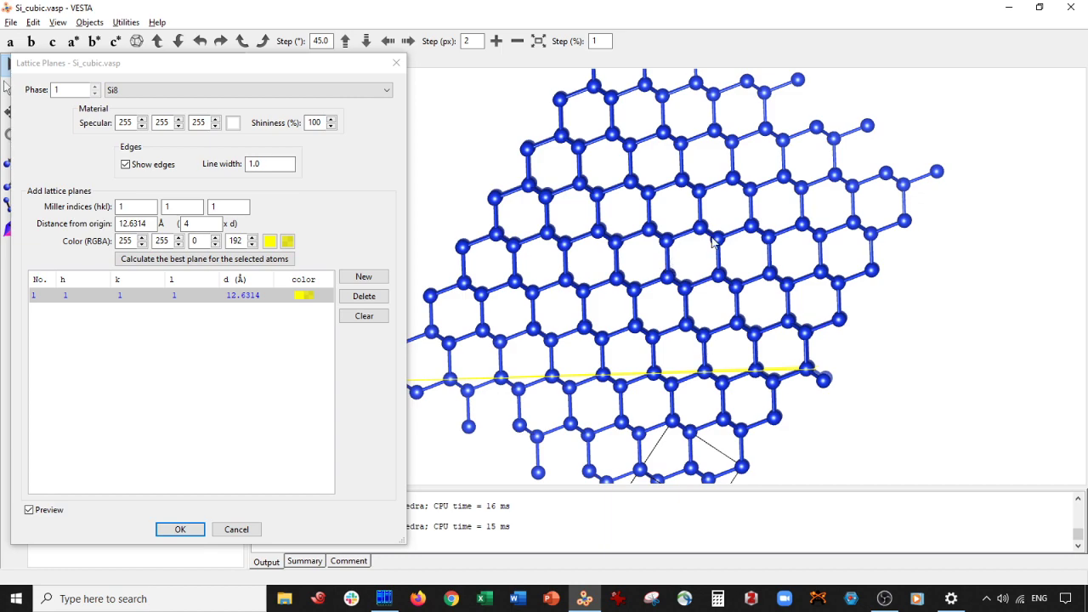
drag(729, 319, 716, 363)
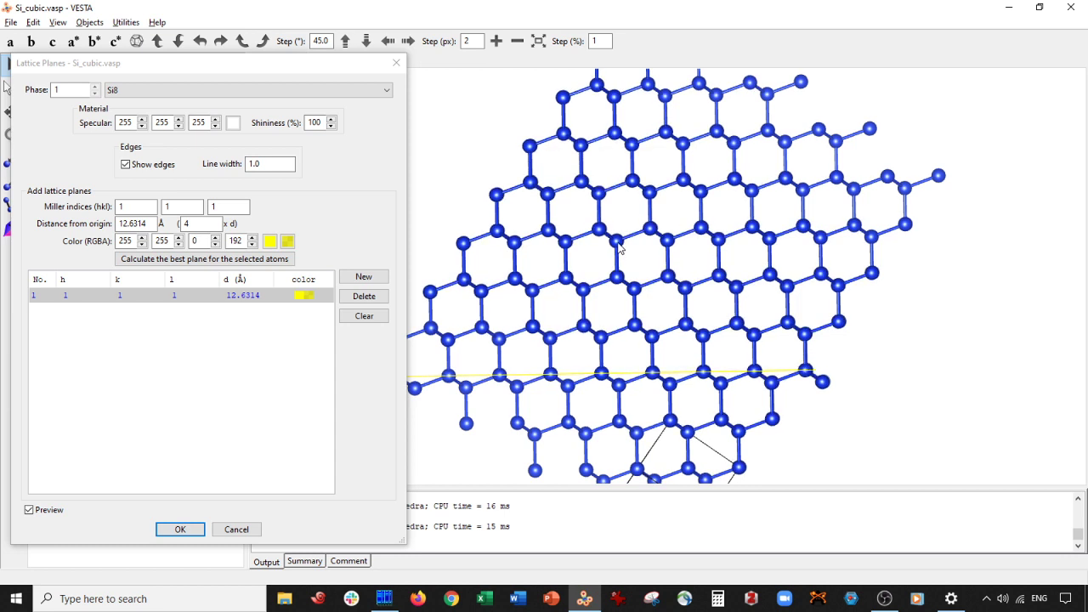
Add a second yellow 1 1 1 lattice plane at a distance of 7 d from the origin, trying 6 d first
click(364, 276)
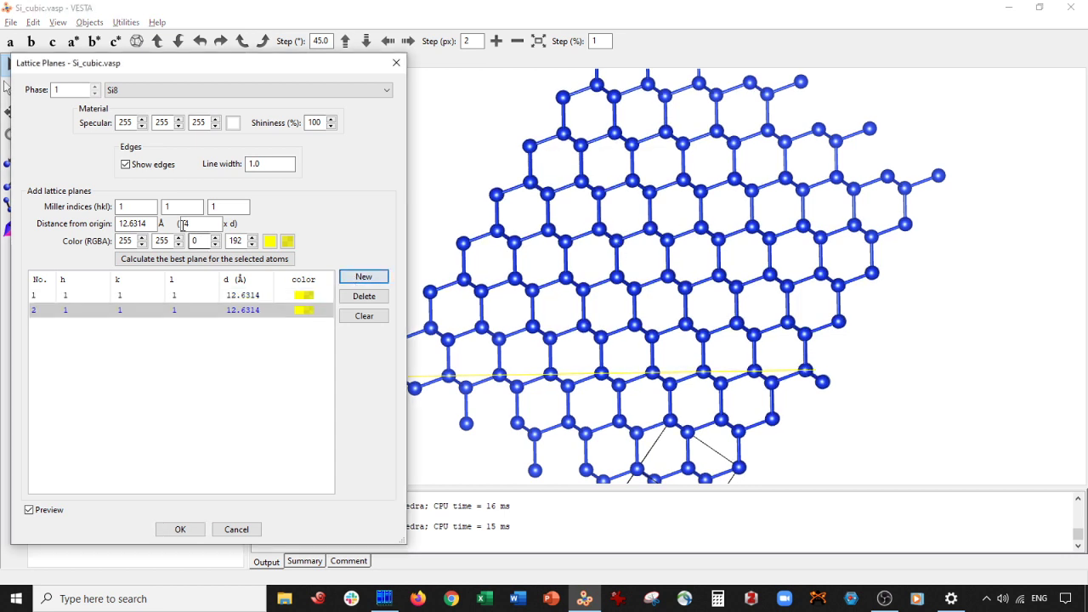
double_click(188, 224)
text(6)
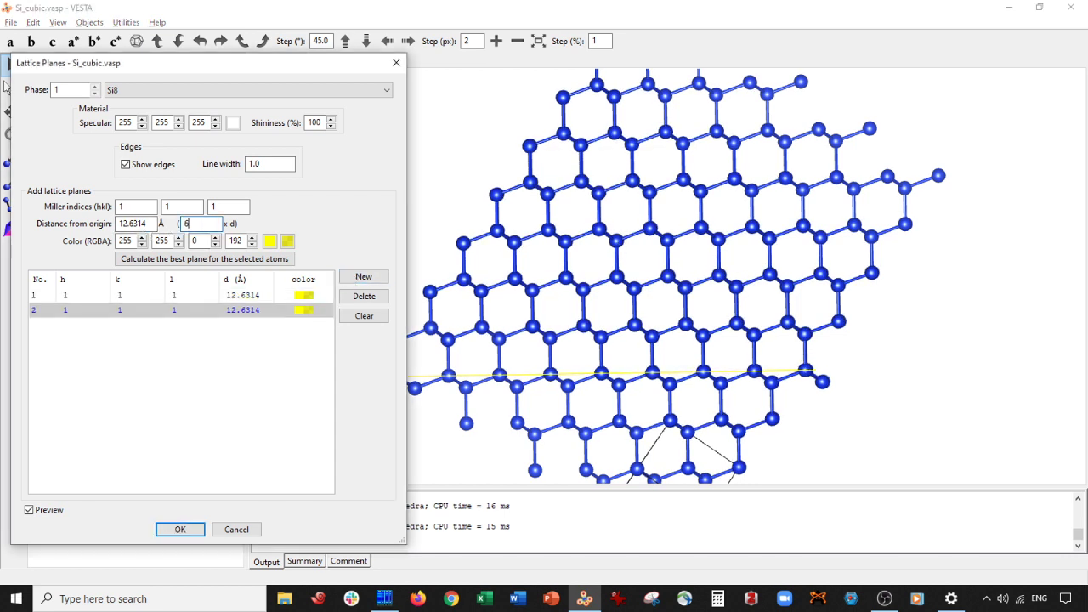
key(Tab)
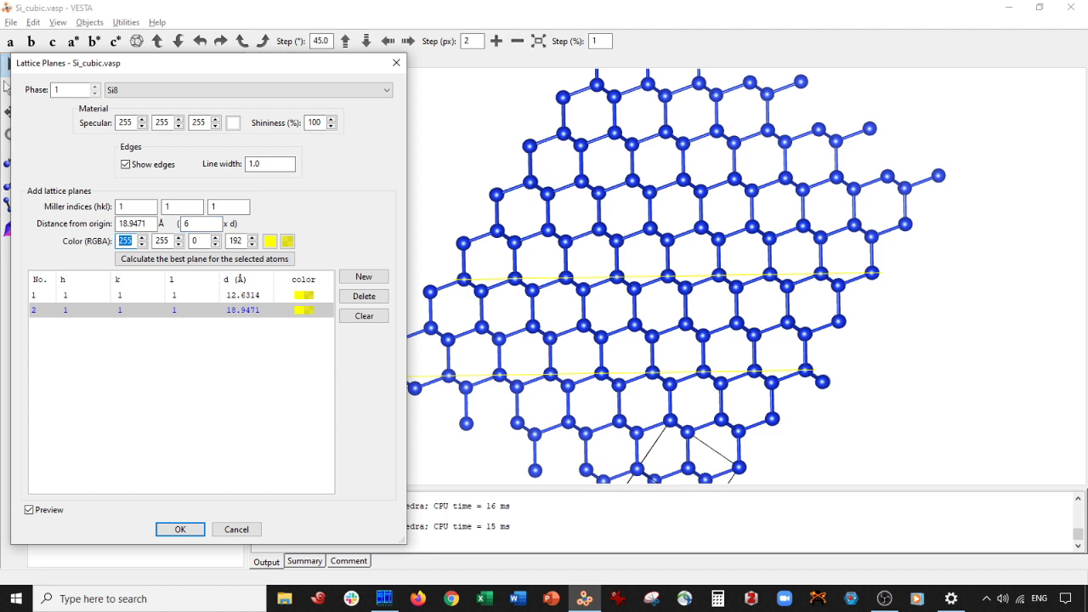
double_click(187, 223)
key(Tab)
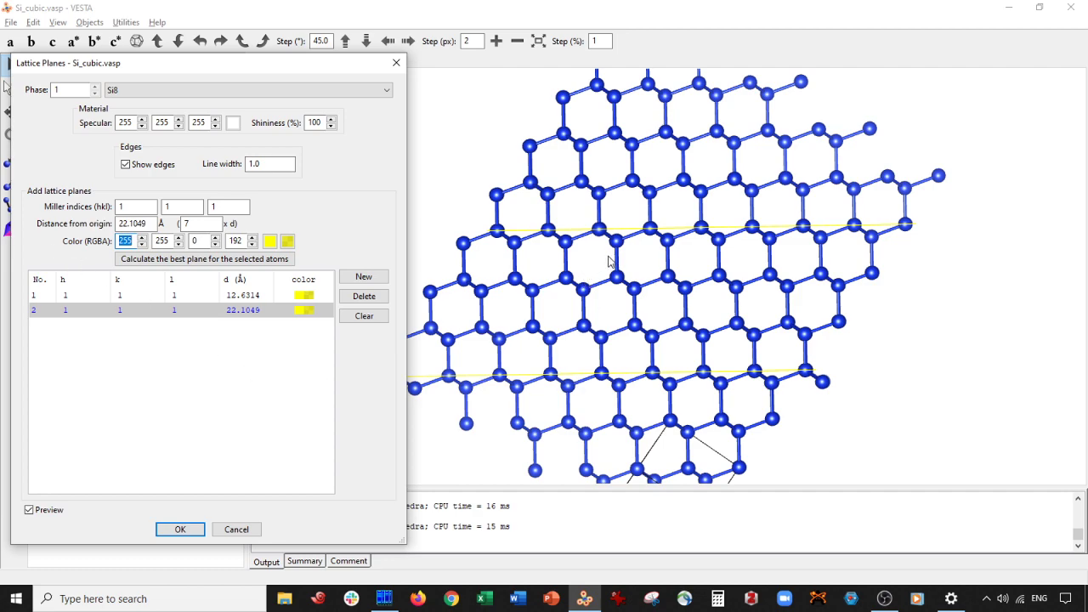
Examine how the two yellow 1 1 1 planes cut through the atomic layers from several edge-on viewing directions
drag(600, 311, 603, 318)
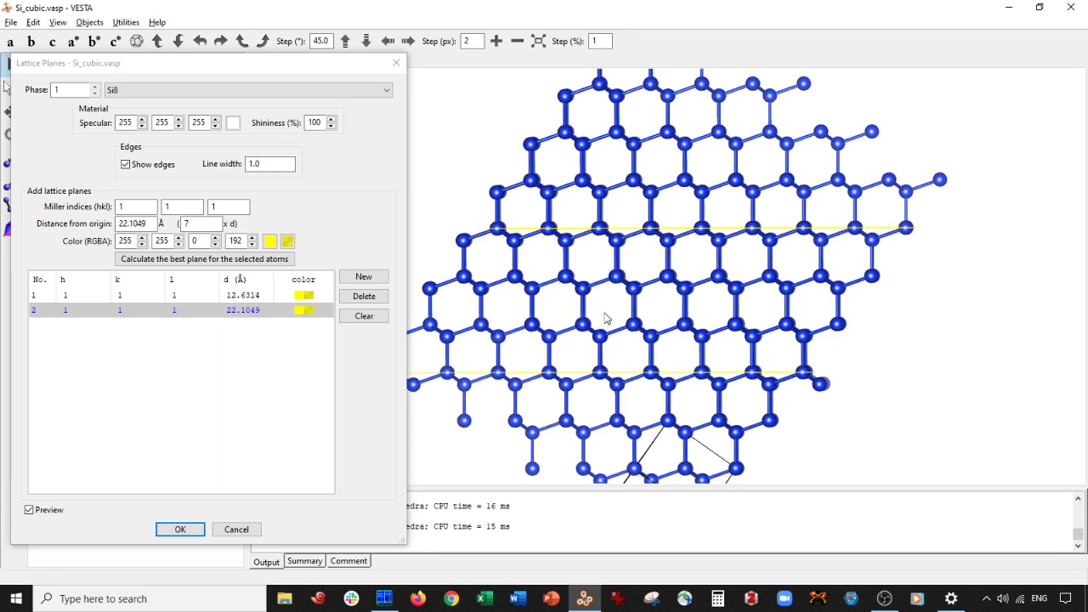
drag(605, 318, 574, 324)
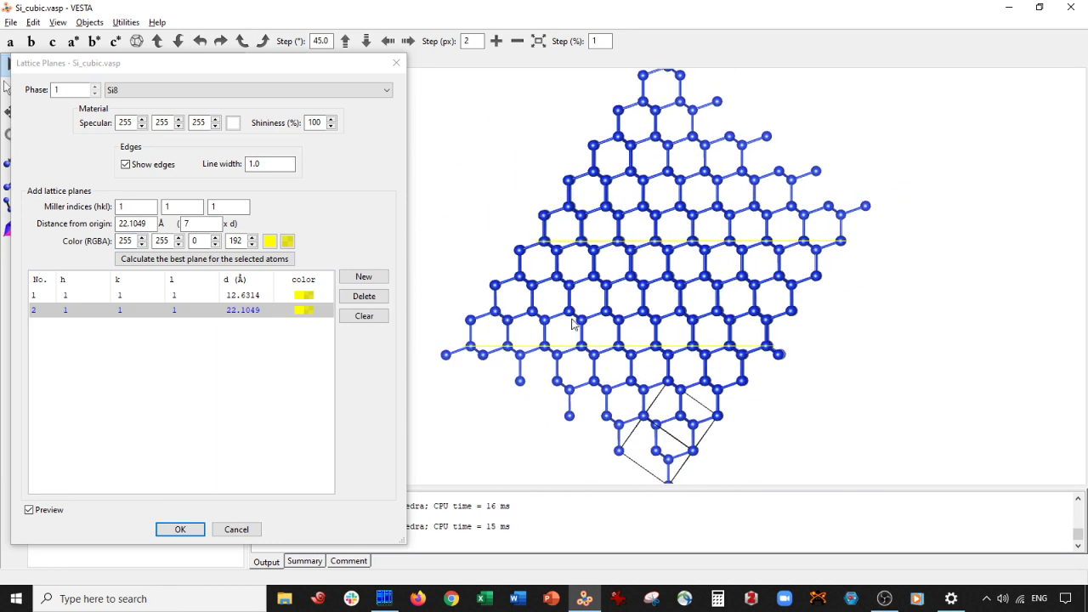
drag(579, 245, 784, 244)
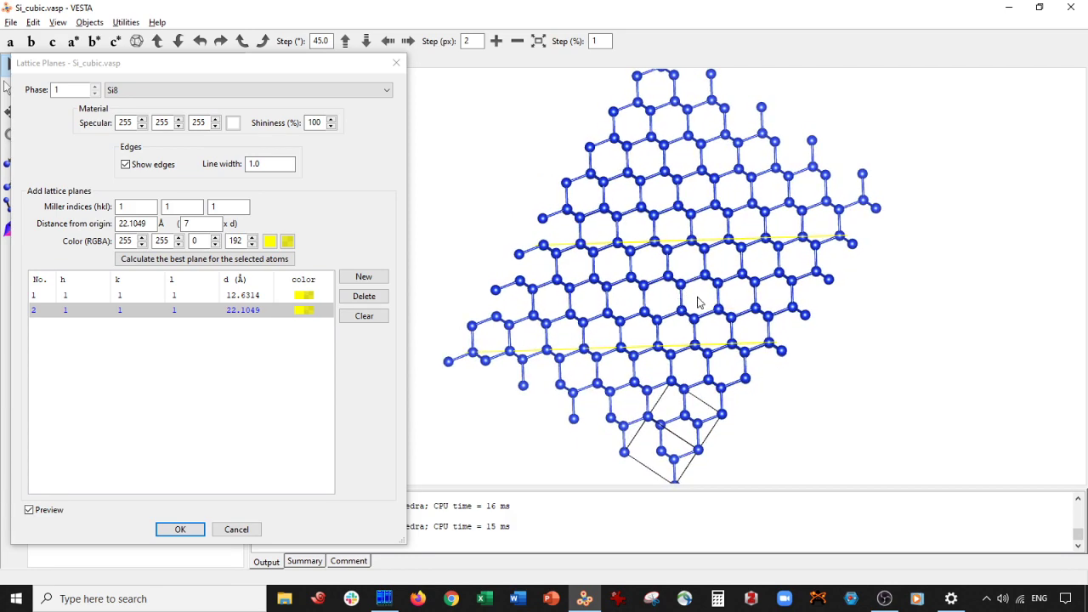
drag(648, 304, 599, 304)
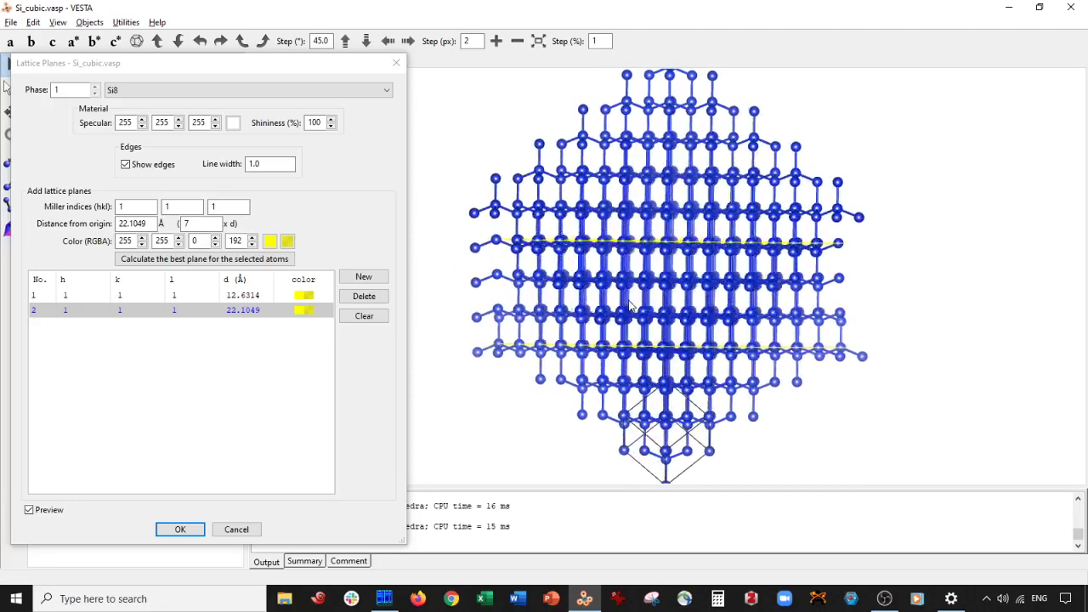
scroll(629, 306, up, 5)
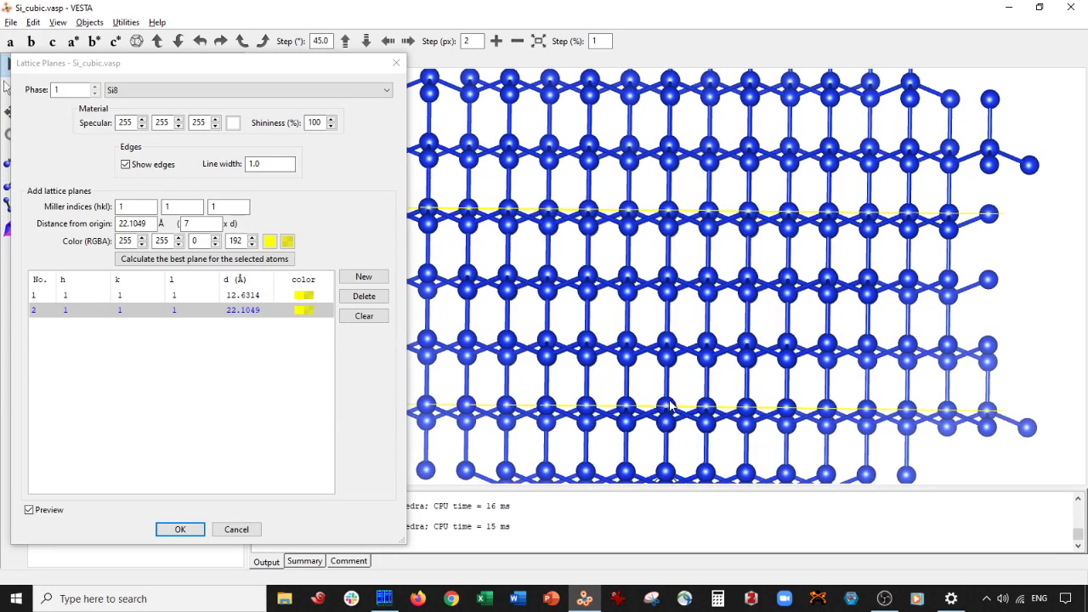
drag(669, 407, 573, 395)
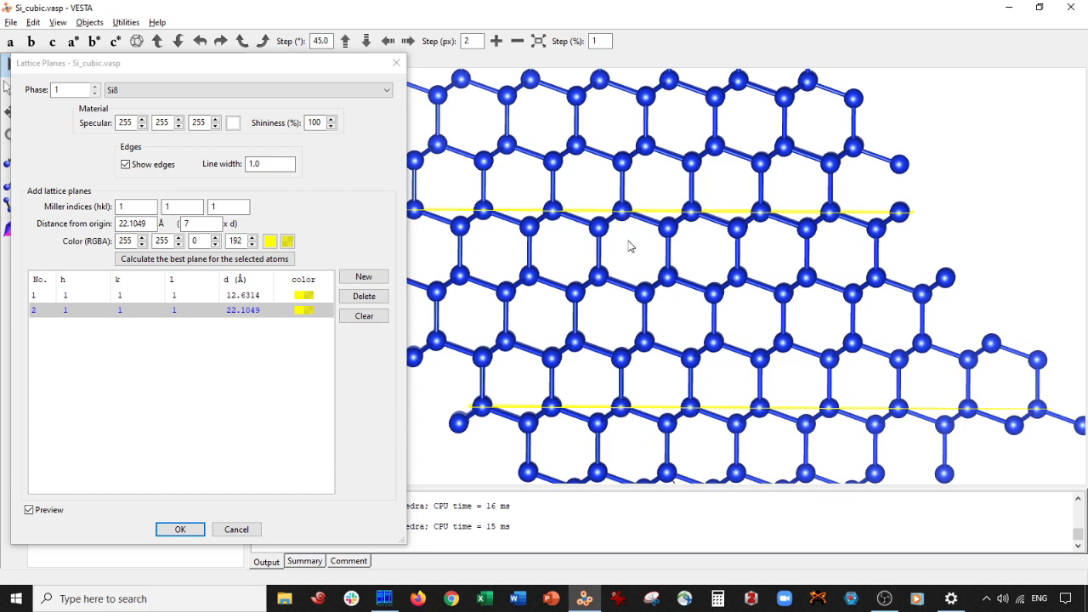
scroll(630, 247, down, 3)
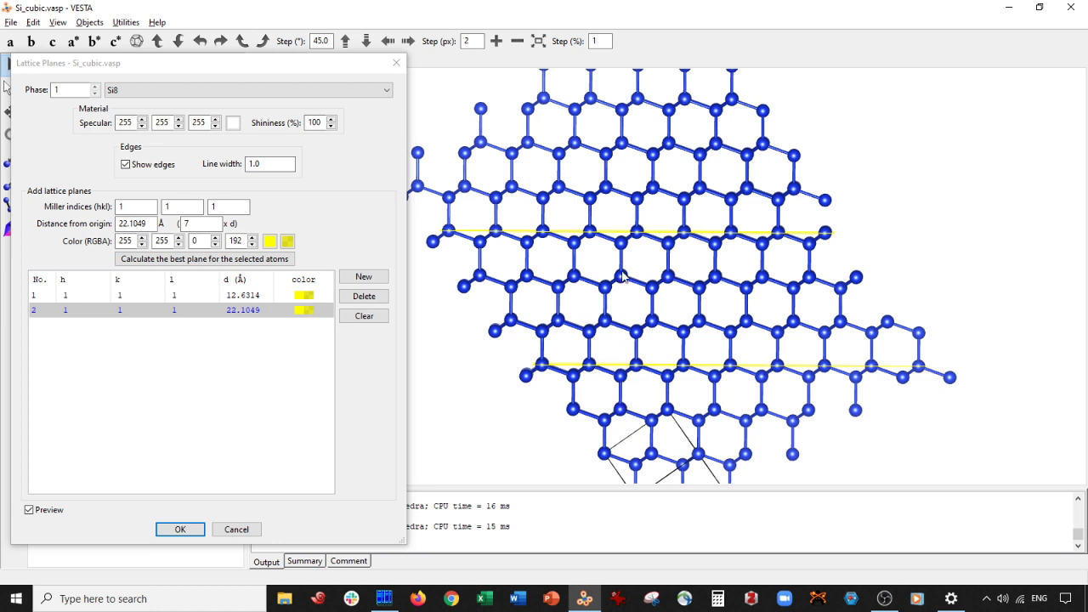
scroll(621, 242, down, 2)
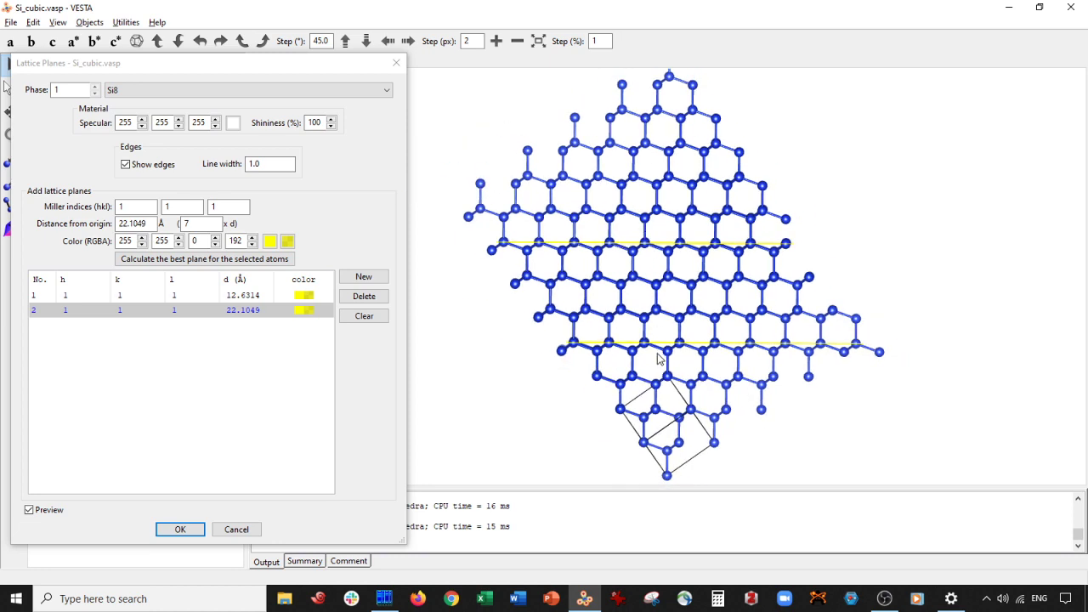
scroll(634, 299, down, 2)
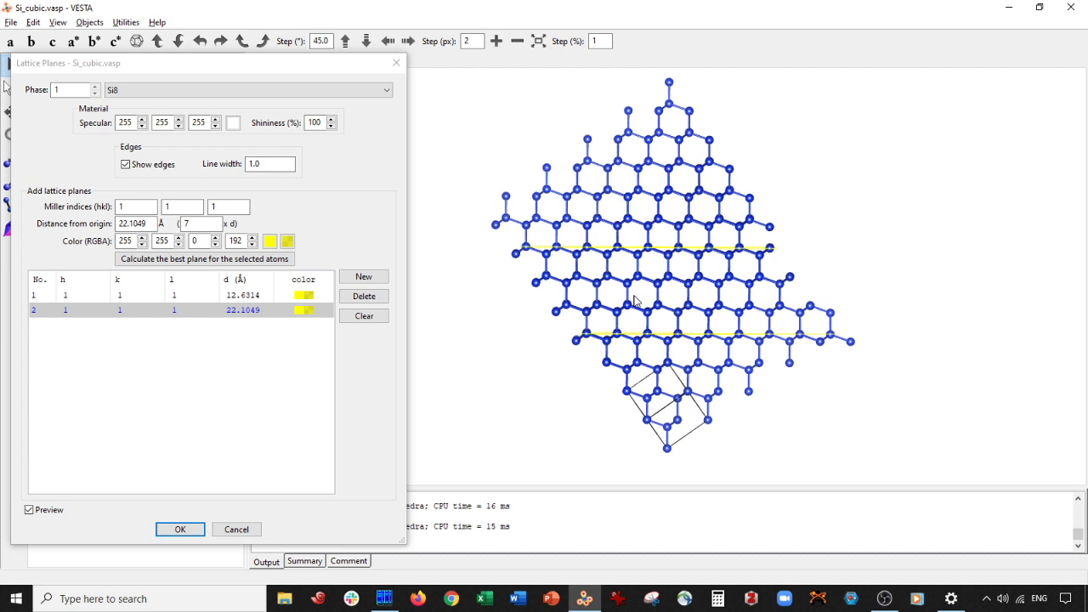
Add a third lattice plane and change its color to red
click(364, 277)
click(270, 242)
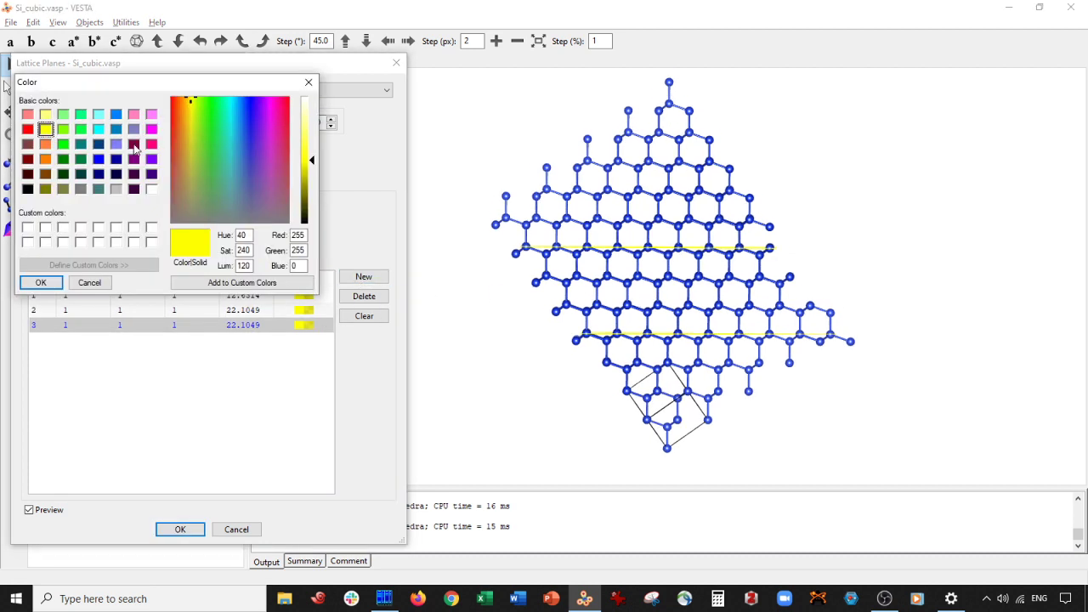
click(26, 130)
click(41, 282)
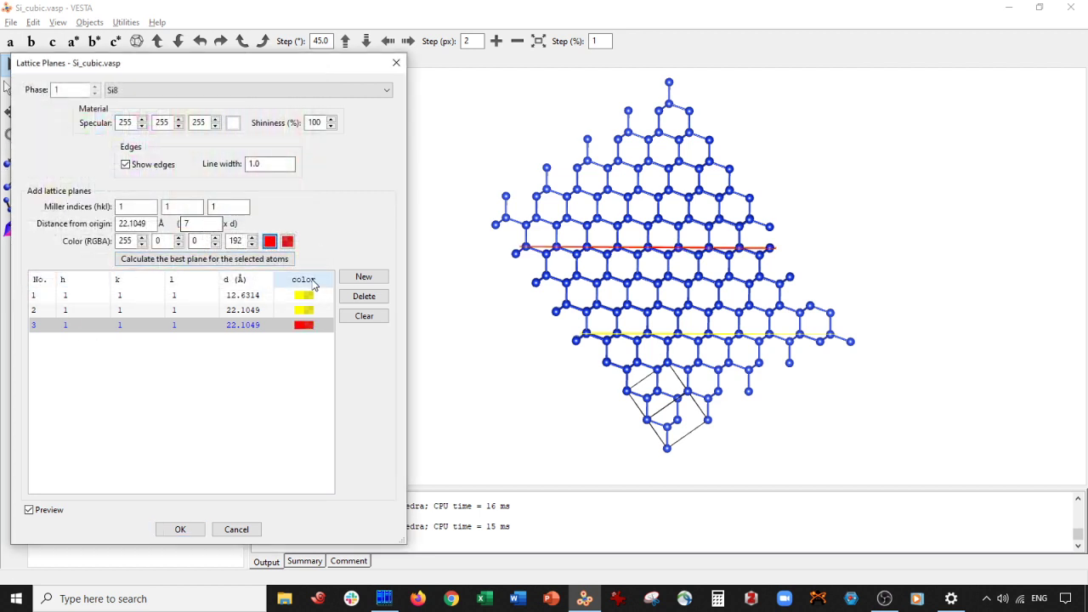
Select the vertical column of atoms through the middle of the structure and calculate the best plane through them for the red lattice plane
click(226, 266)
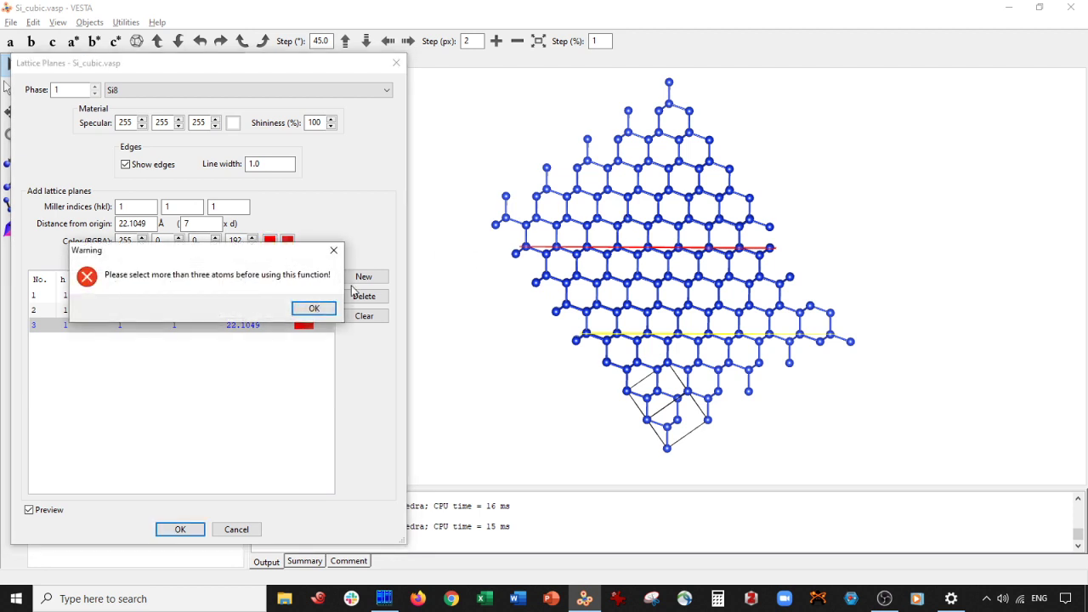
click(329, 247)
drag(128, 79, 132, 120)
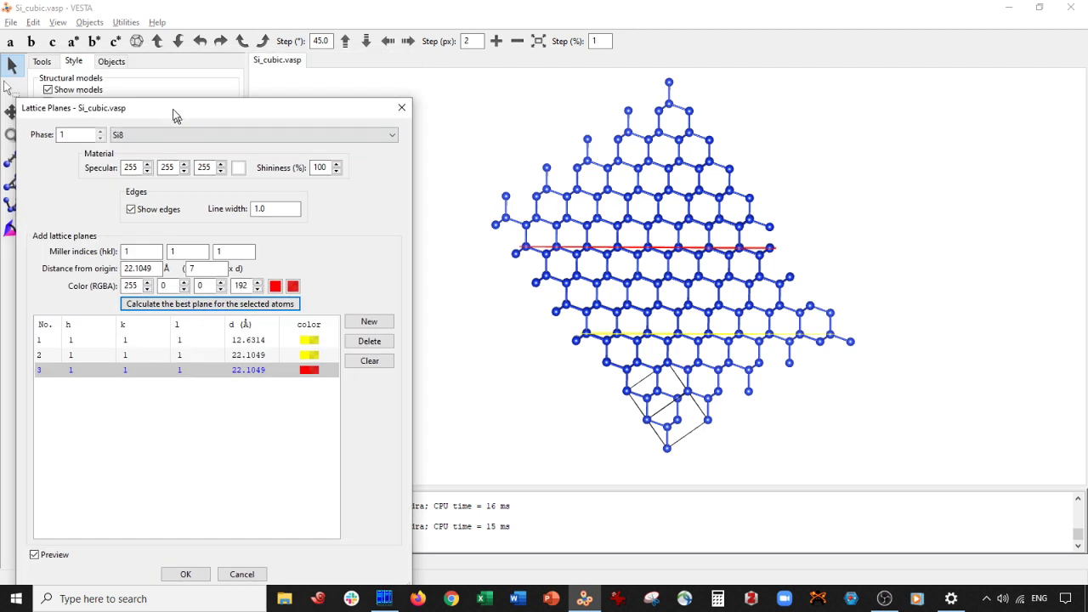
click(6, 91)
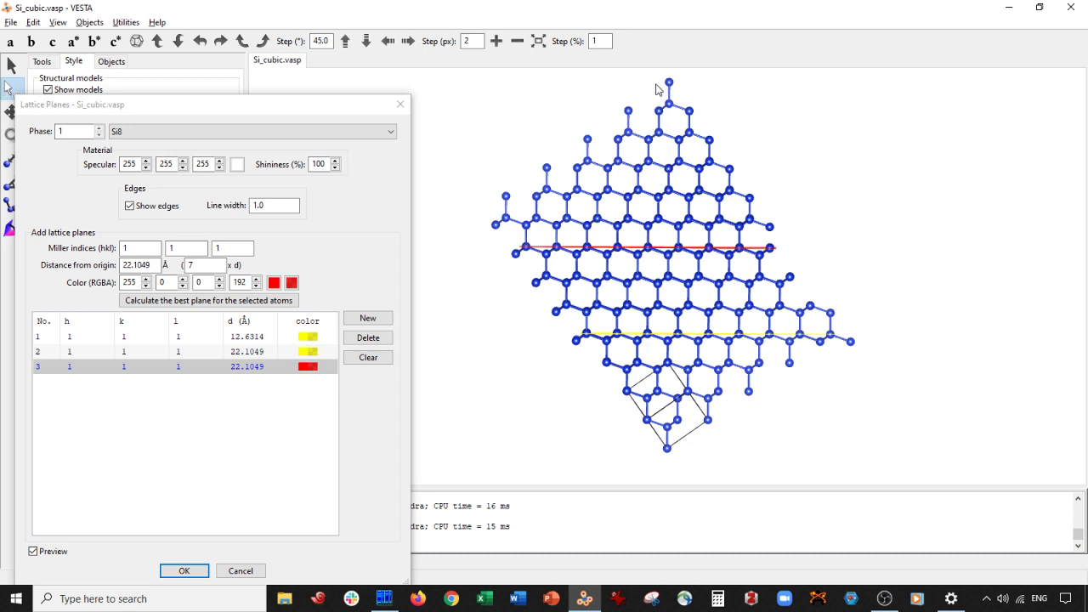
drag(656, 86, 668, 418)
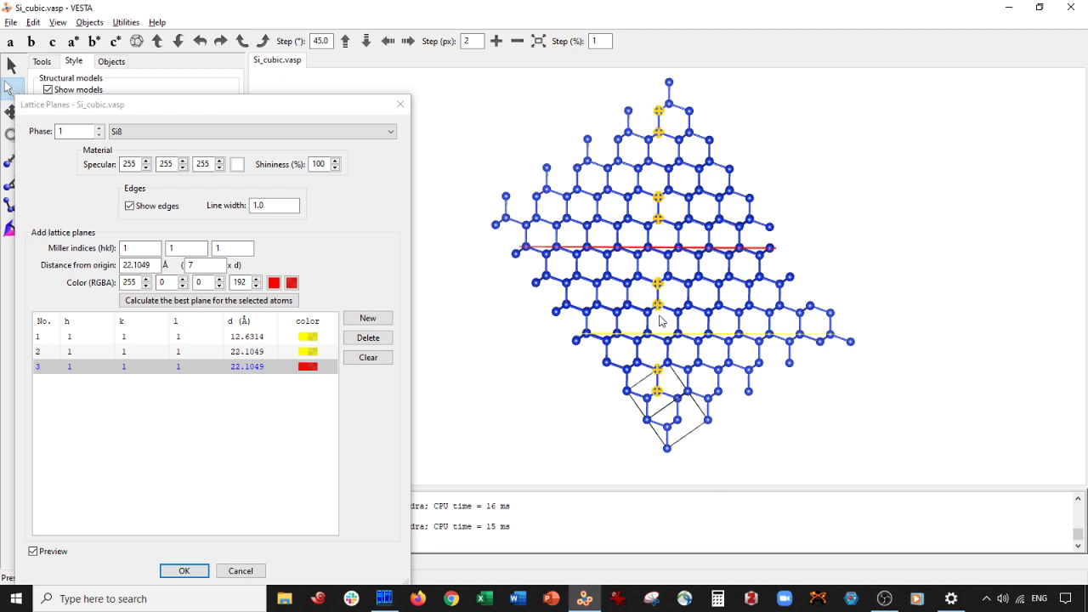
click(229, 301)
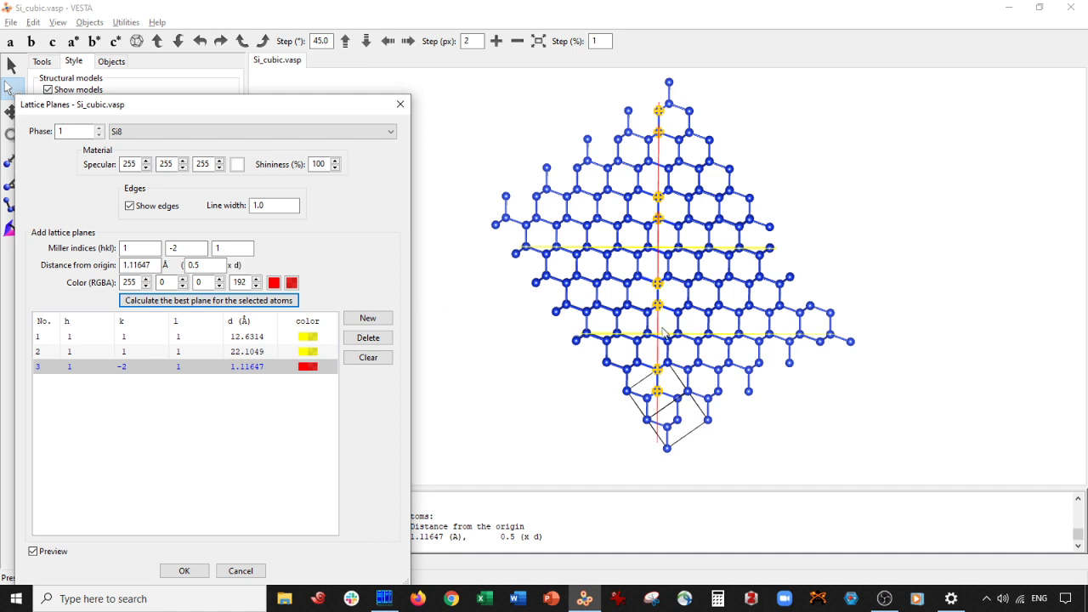
Set the red plane's distance from the origin to 1 d, clear the atom selection, and inspect the plane against the yellow ones
double_click(195, 264)
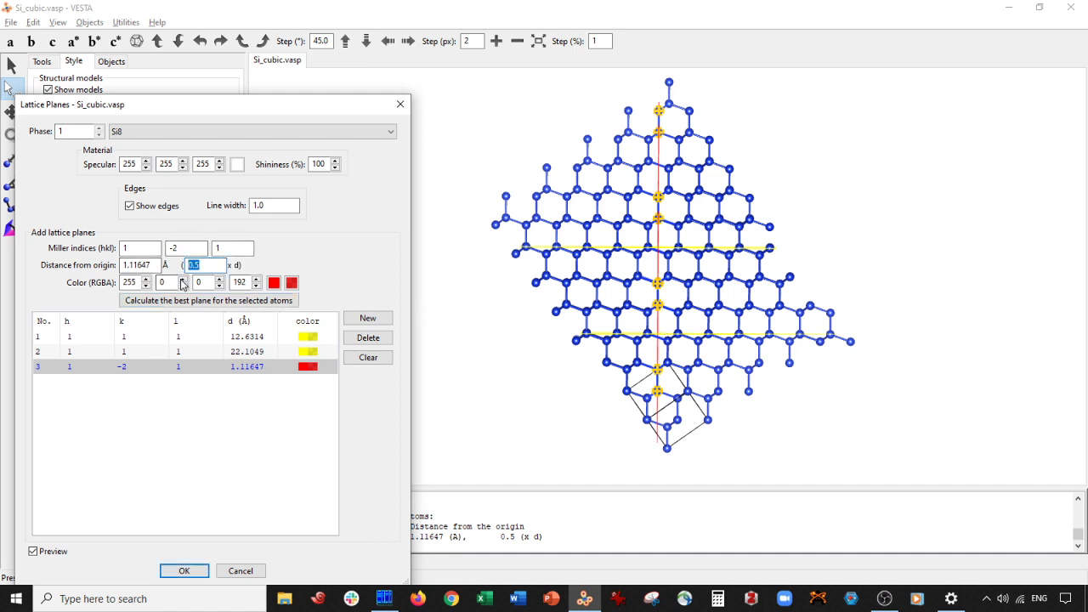
text(1)
key(Tab)
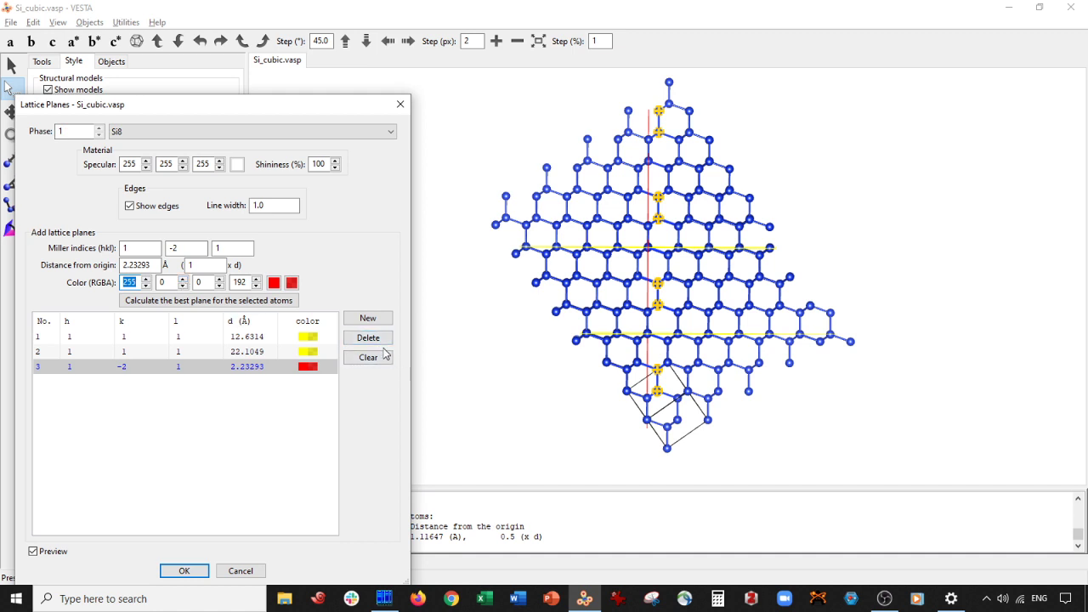
click(17, 74)
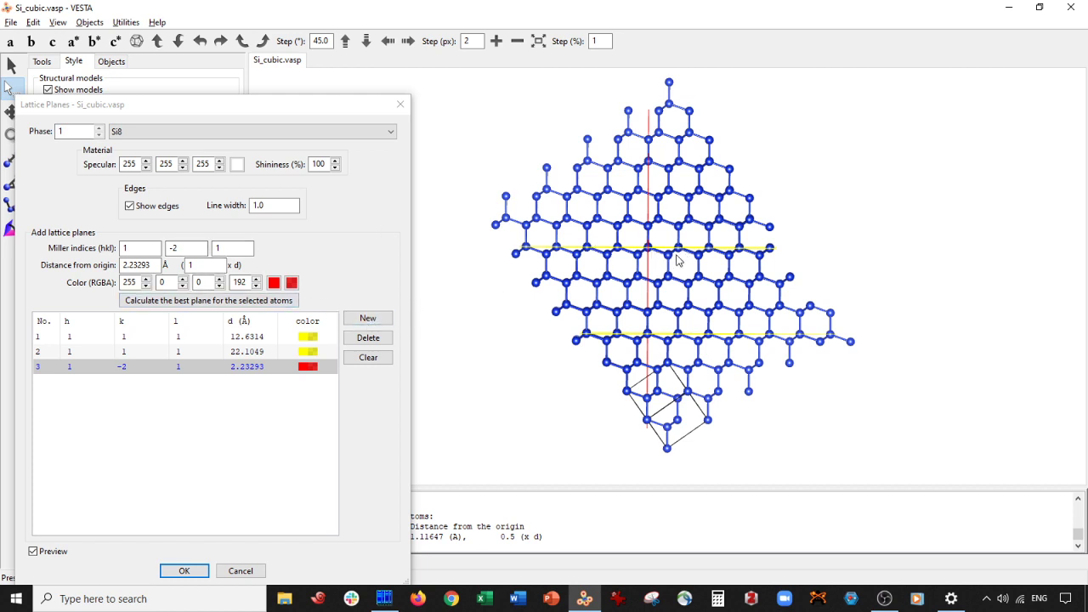
scroll(678, 261, up, 5)
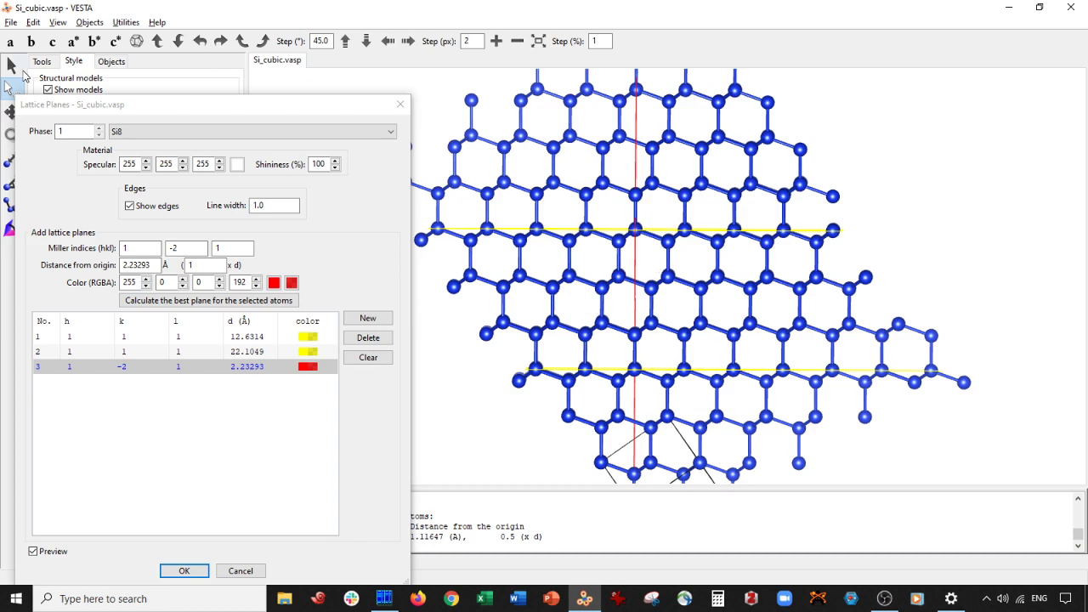
click(11, 65)
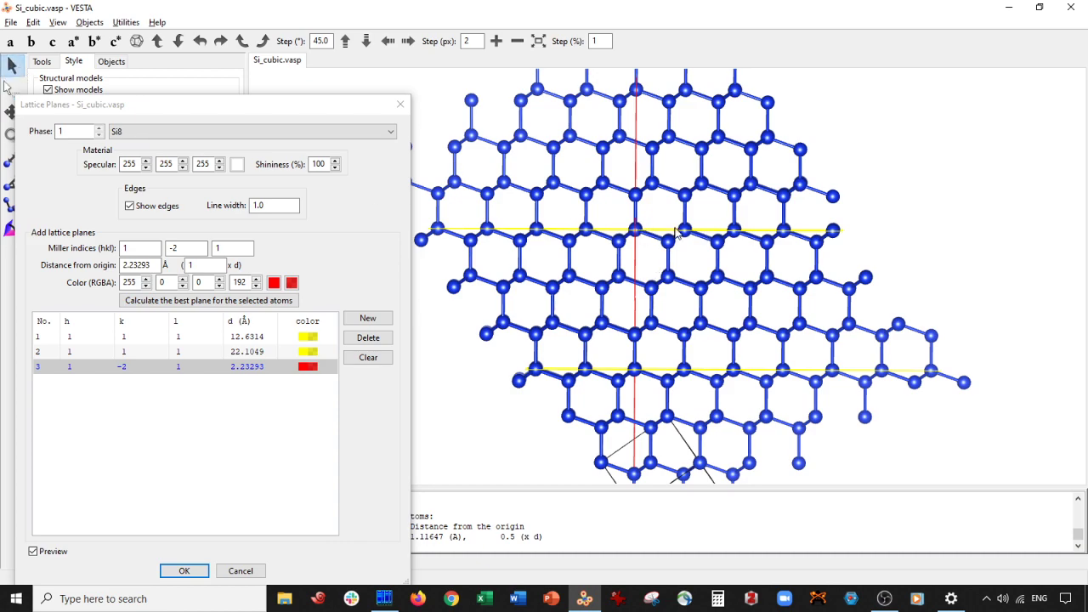
drag(678, 234, 652, 283)
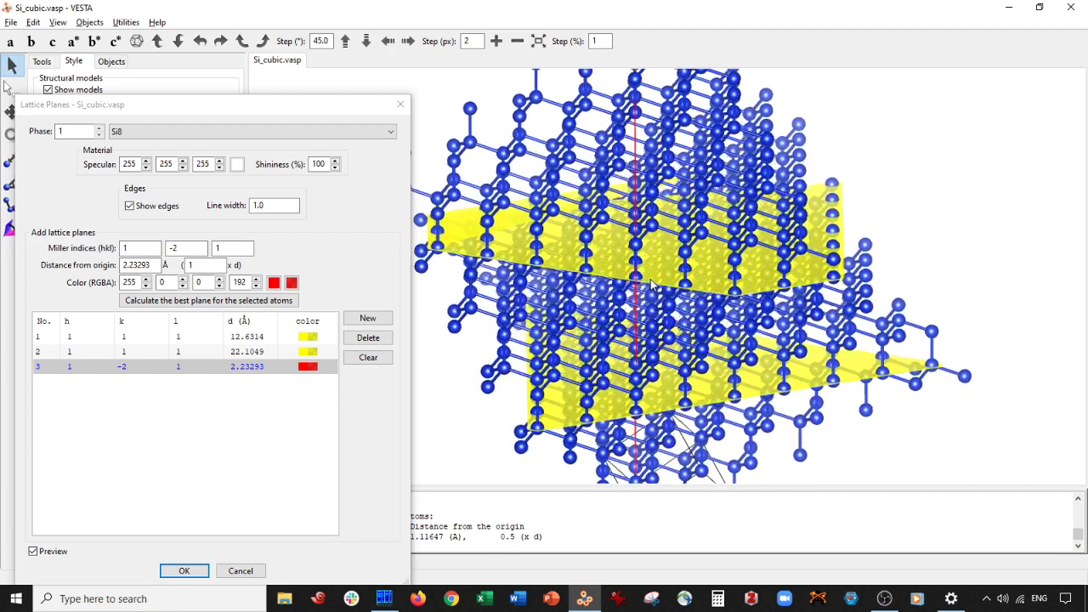
drag(731, 280, 736, 242)
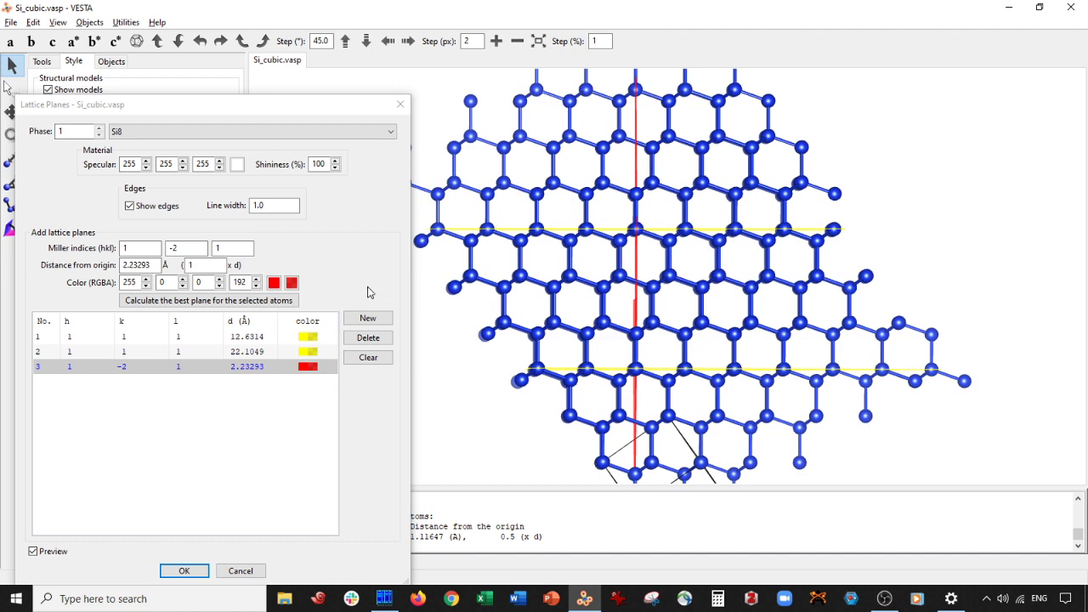
Add another red 1 -2 1 lattice plane at a distance of -2 d from the origin and accept the lattice planes
click(368, 318)
click(192, 264)
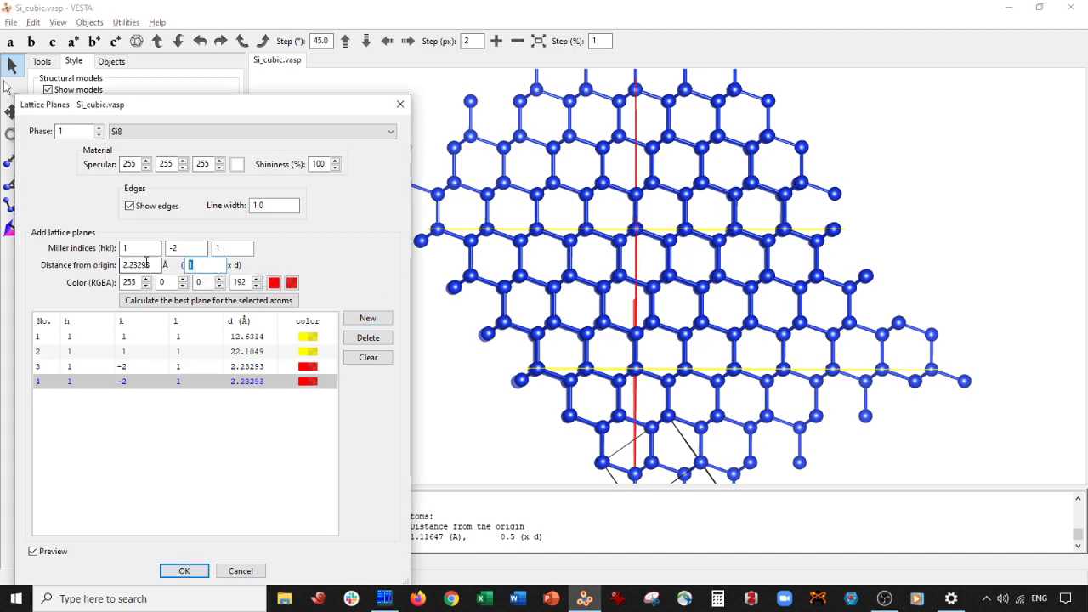
key(Return)
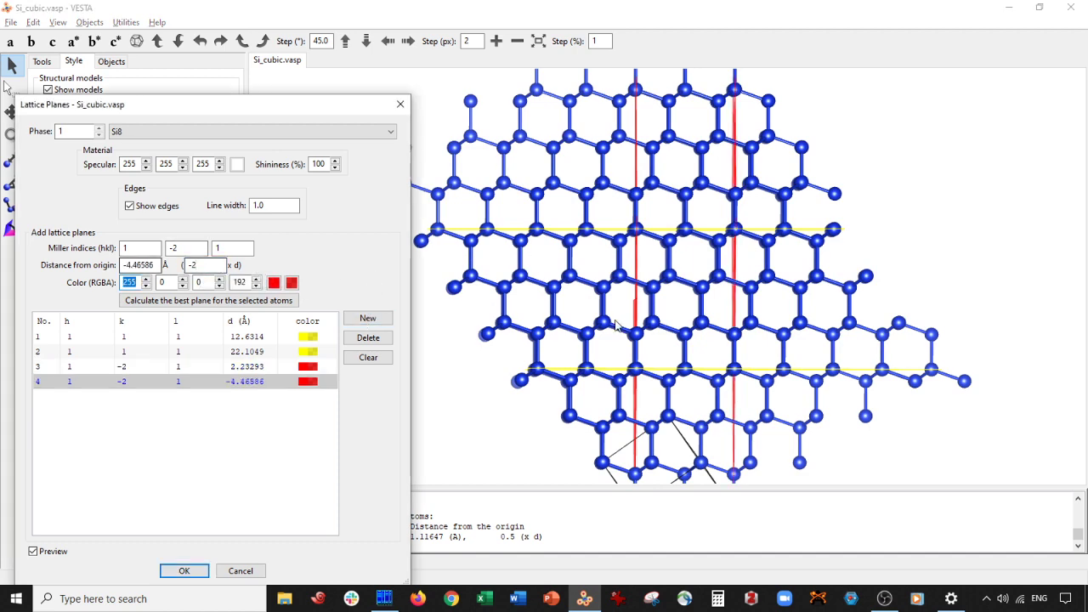
drag(671, 314, 685, 315)
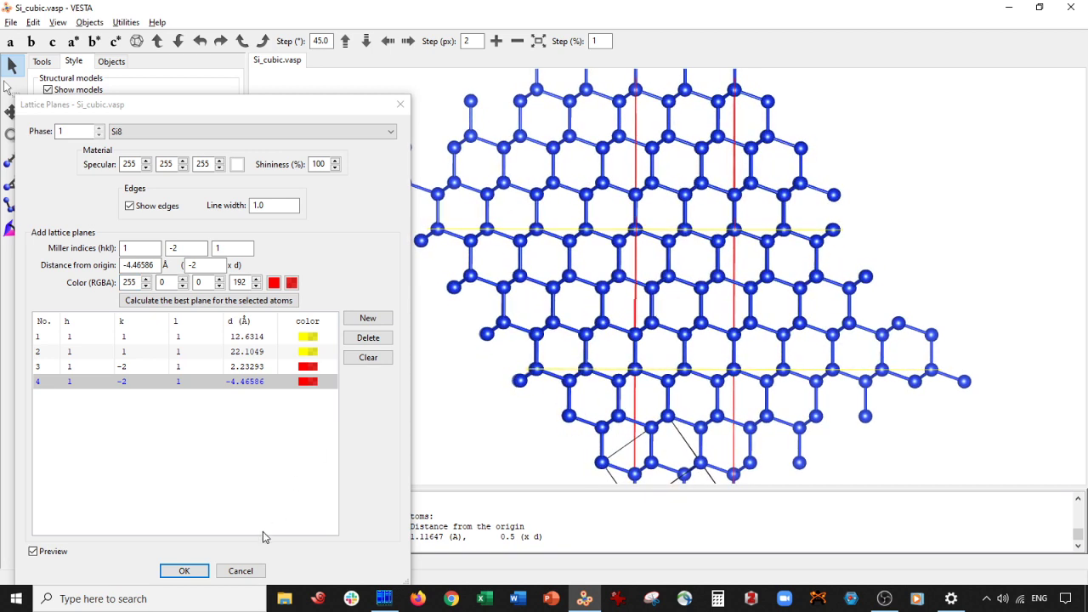
click(203, 570)
Delete all atoms below the lower yellow plane
scroll(606, 203, down, 5)
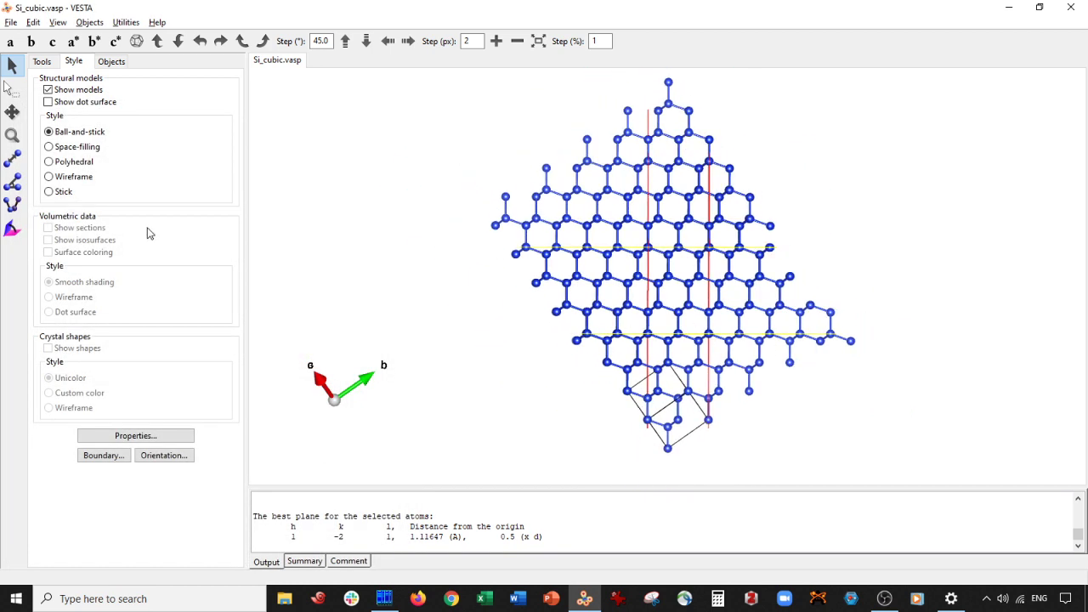
scroll(549, 408, up, 5)
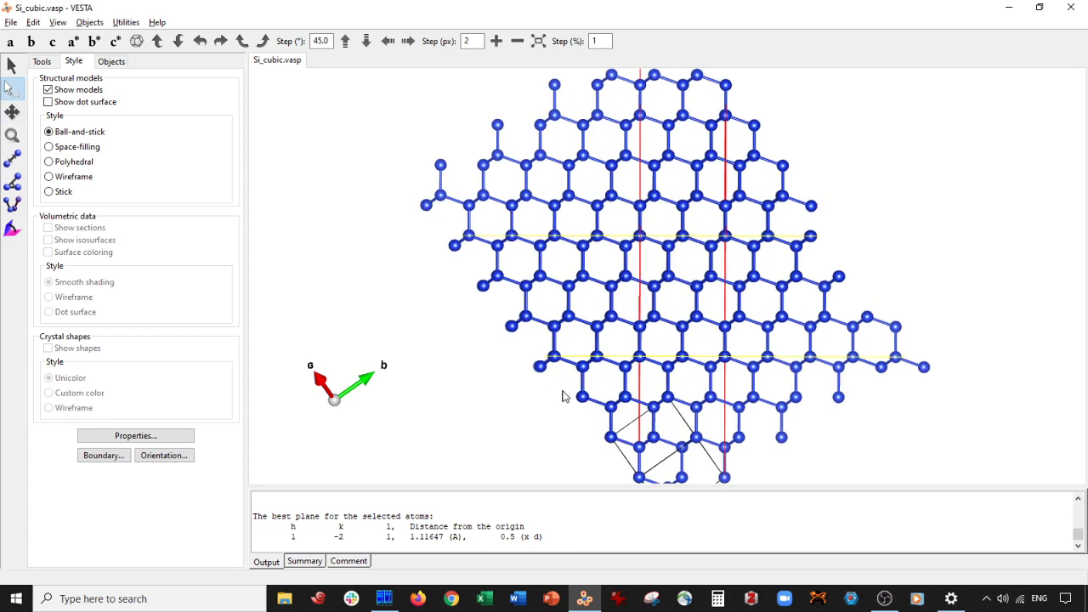
drag(499, 382, 1015, 450)
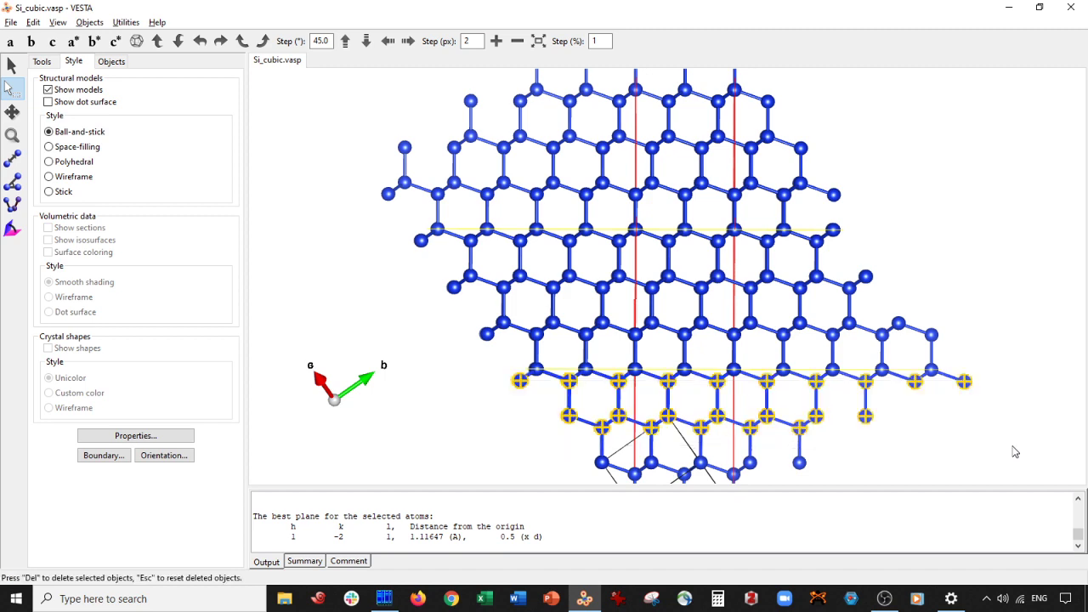
key(Delete)
scroll(616, 422, down, 2)
scroll(616, 422, down, 1)
drag(600, 388, 790, 459)
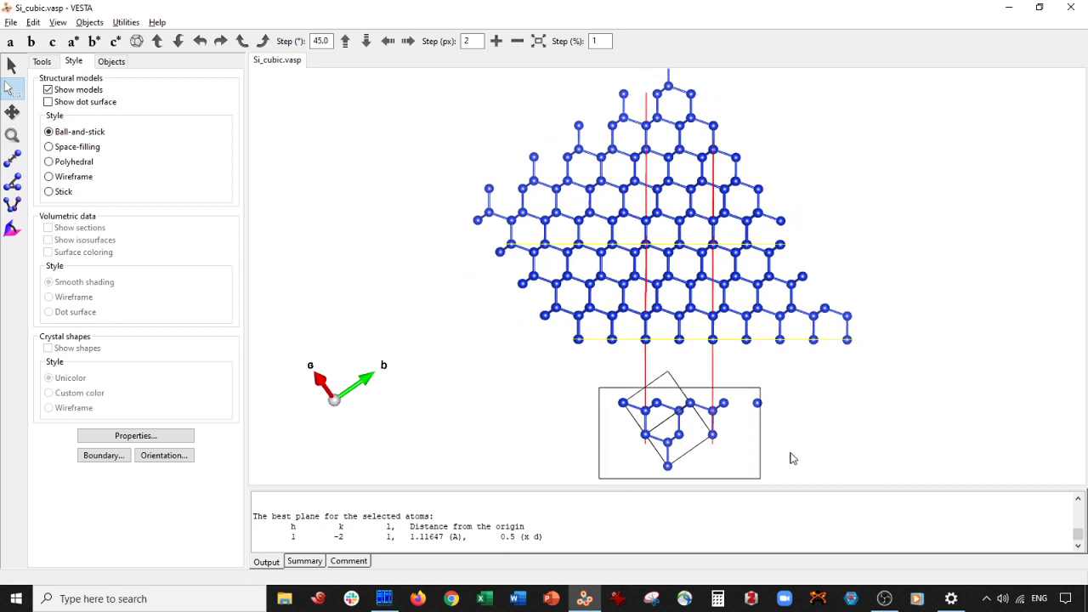
drag(790, 392, 759, 390)
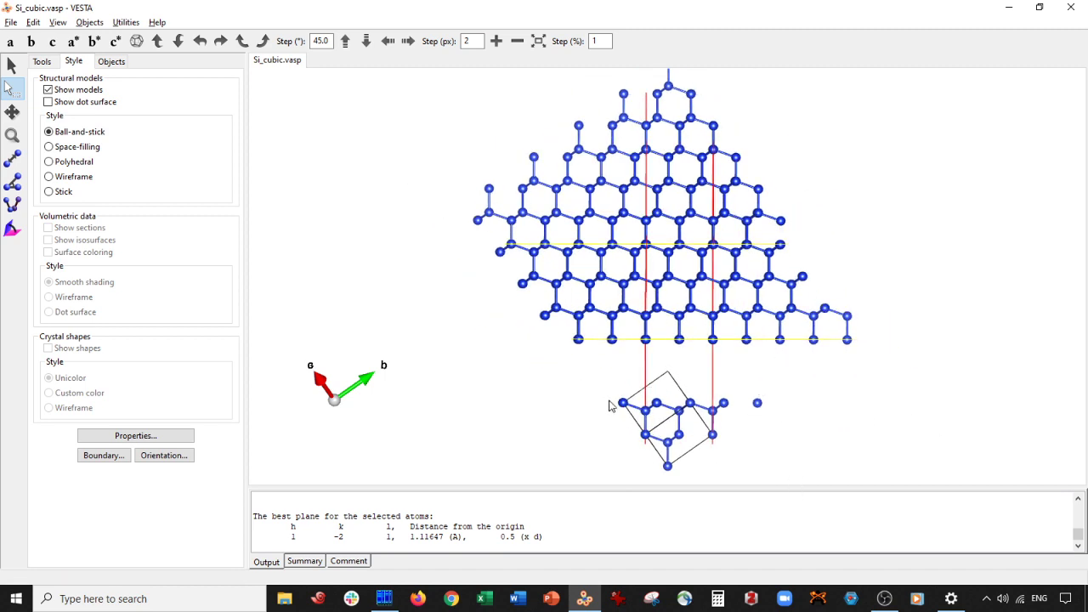
drag(583, 388, 787, 469)
key(Delete)
Delete all atoms outside the two red planes on both sides, keeping those on and between them
drag(720, 143, 927, 376)
key(Delete)
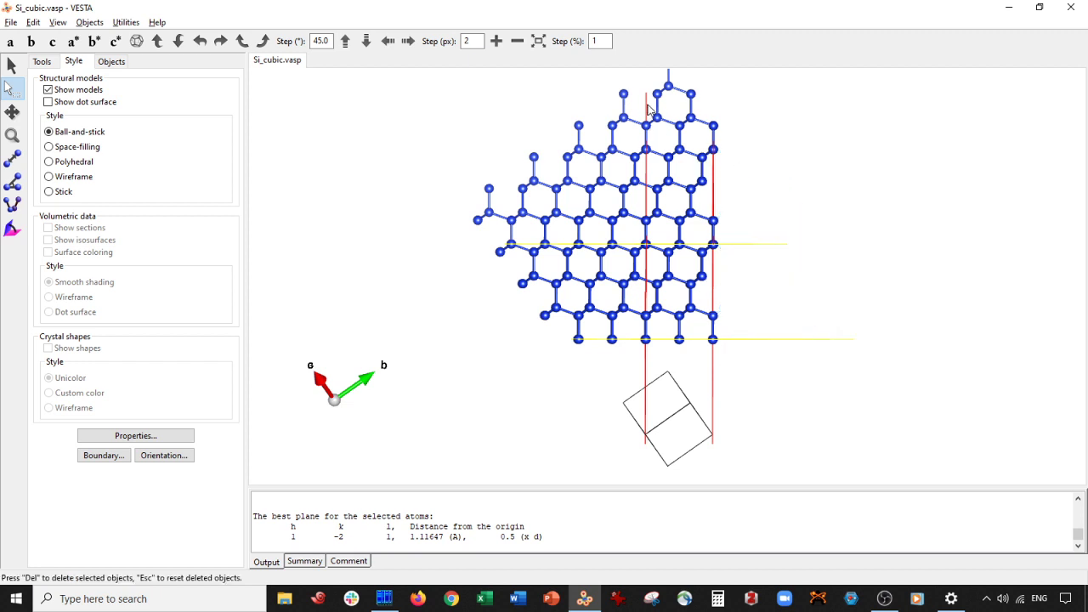
drag(639, 86, 534, 369)
key(Delete)
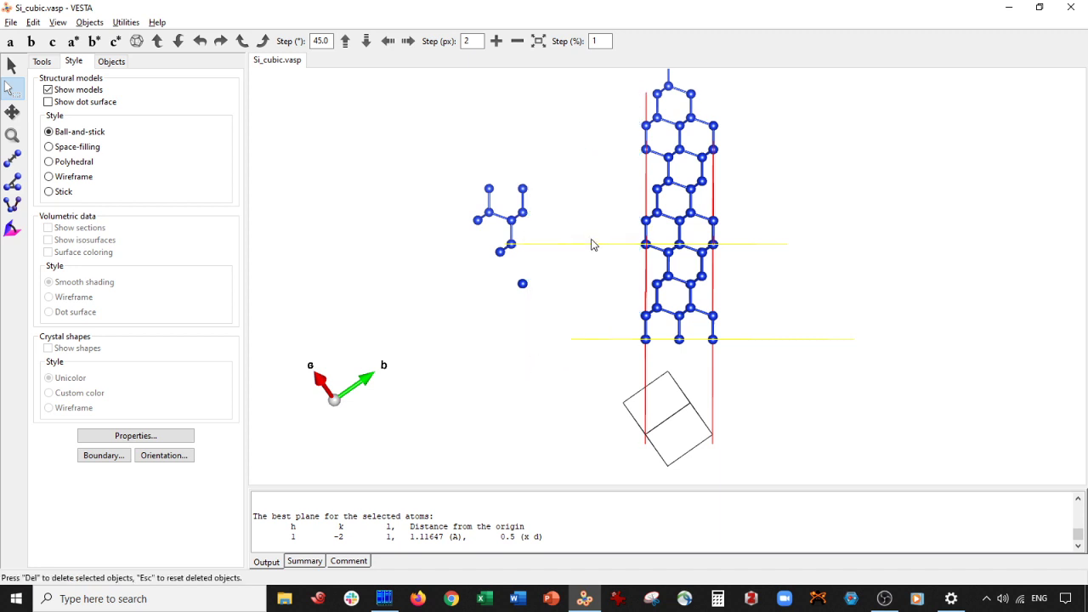
drag(434, 136, 530, 316)
key(Delete)
Delete all atoms above the upper yellow plane
drag(607, 85, 793, 242)
key(Delete)
scroll(605, 236, up, 4)
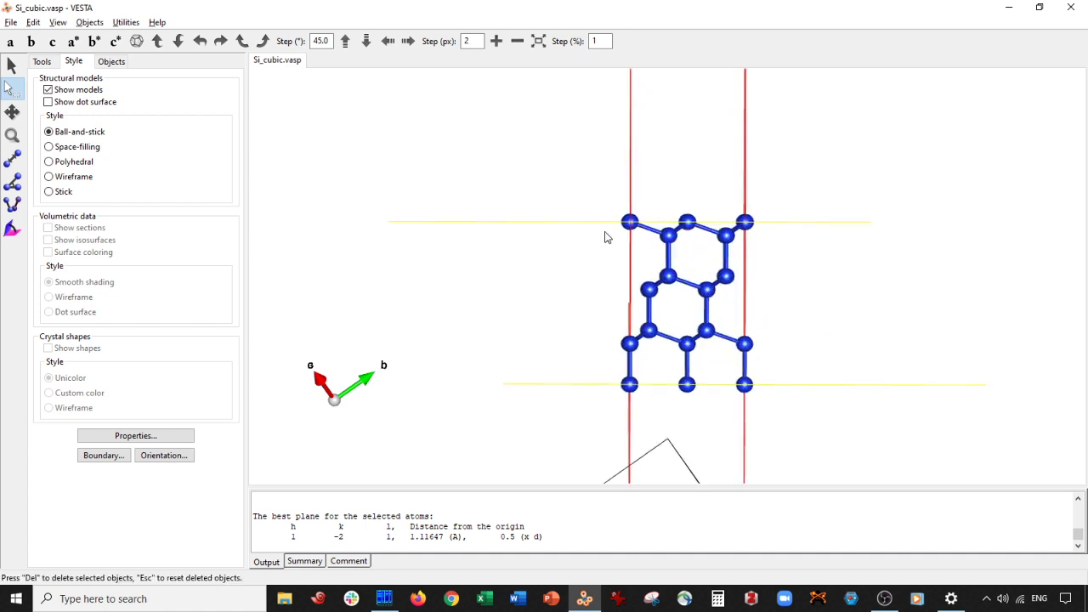
View the remaining slab facing the red planes and delete the atoms on both sides, keeping three adjacent columns near the middle
click(12, 65)
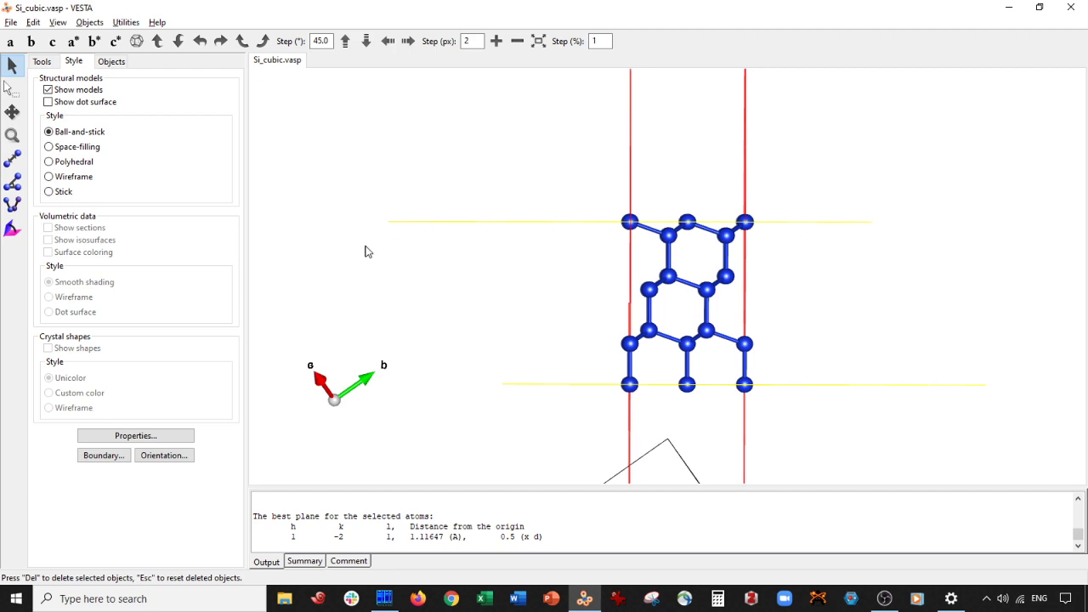
drag(365, 252, 666, 216)
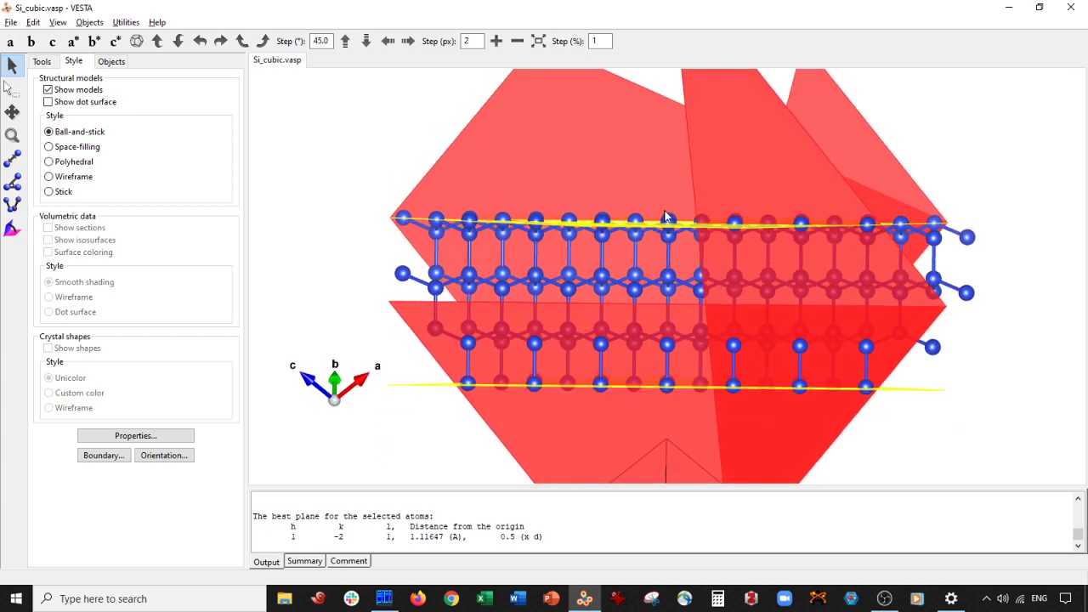
click(10, 89)
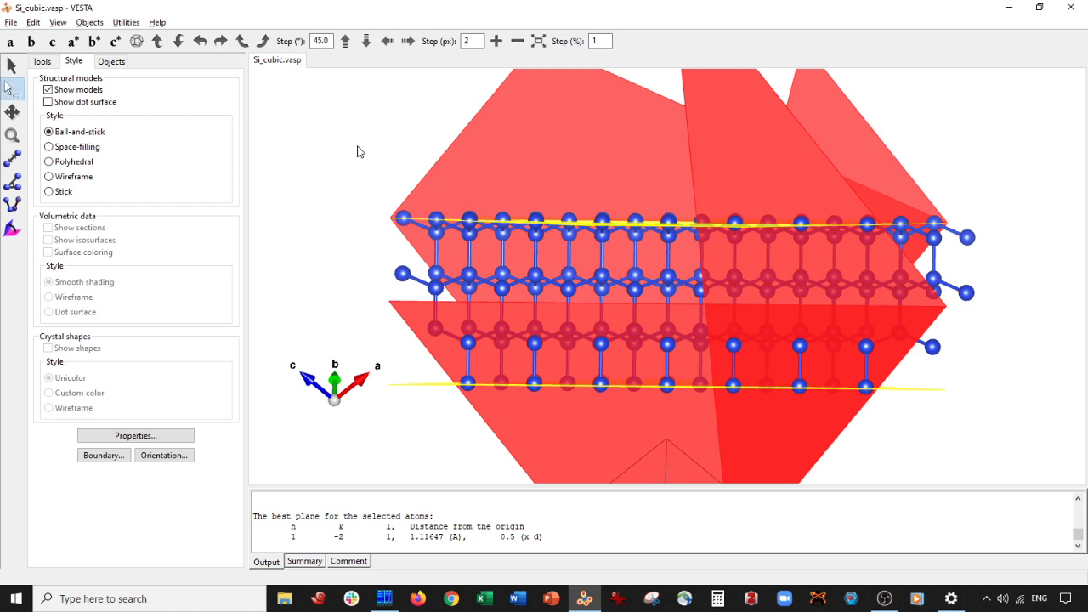
drag(357, 151, 575, 429)
key(Delete)
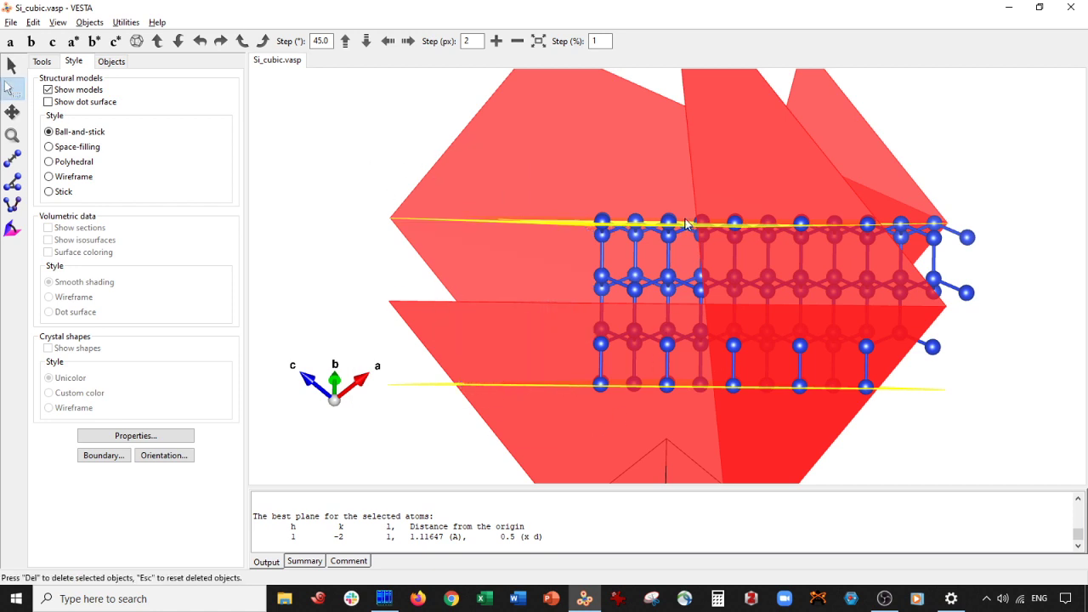
drag(687, 208, 1020, 429)
key(Delete)
Orient the trimmed cell to show its corner atoms, and open basis_change.txt for editing in Far Manager
click(10, 65)
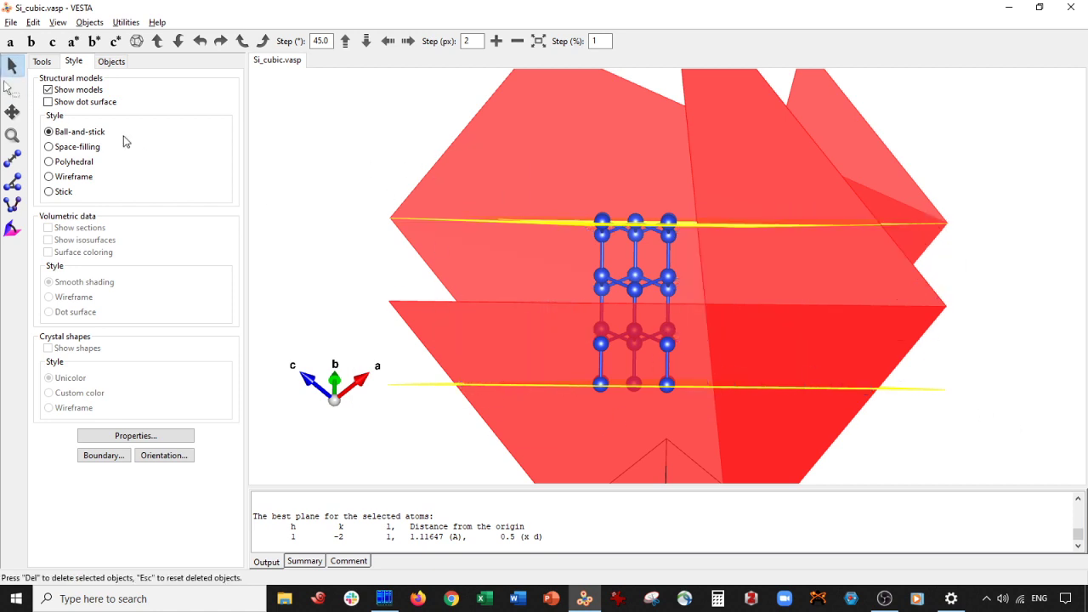
drag(484, 238, 673, 270)
drag(677, 270, 558, 342)
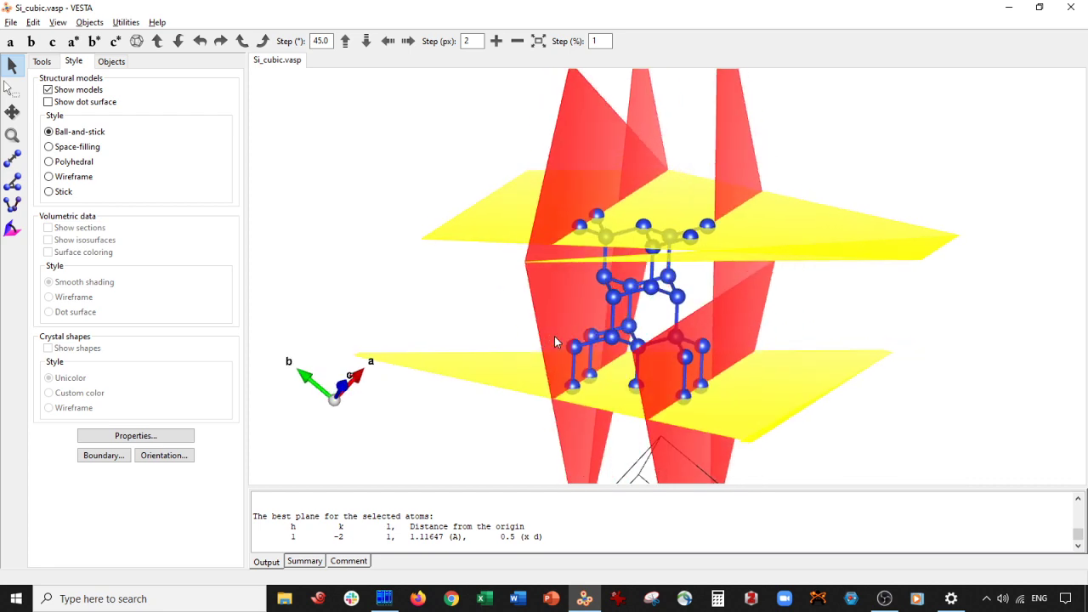
click(384, 598)
click(559, 74)
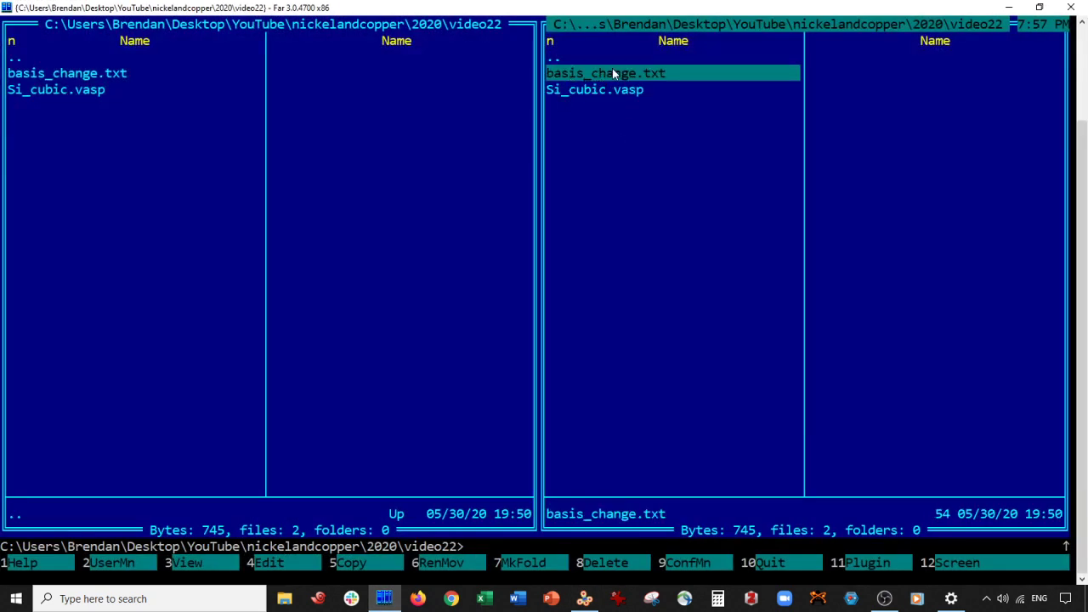
key(F4)
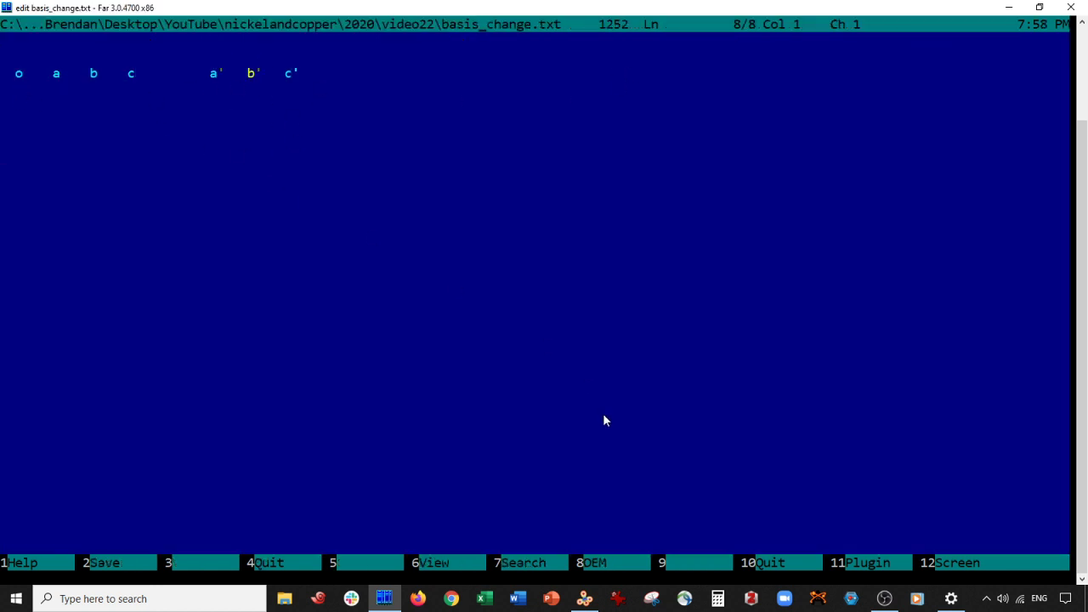
Read the origin corner atom's coordinates on the lower yellow plane in VESTA and enter 0.5, 2.0, 1.5 under o in basis_change.txt
click(585, 598)
drag(612, 442, 582, 393)
click(582, 393)
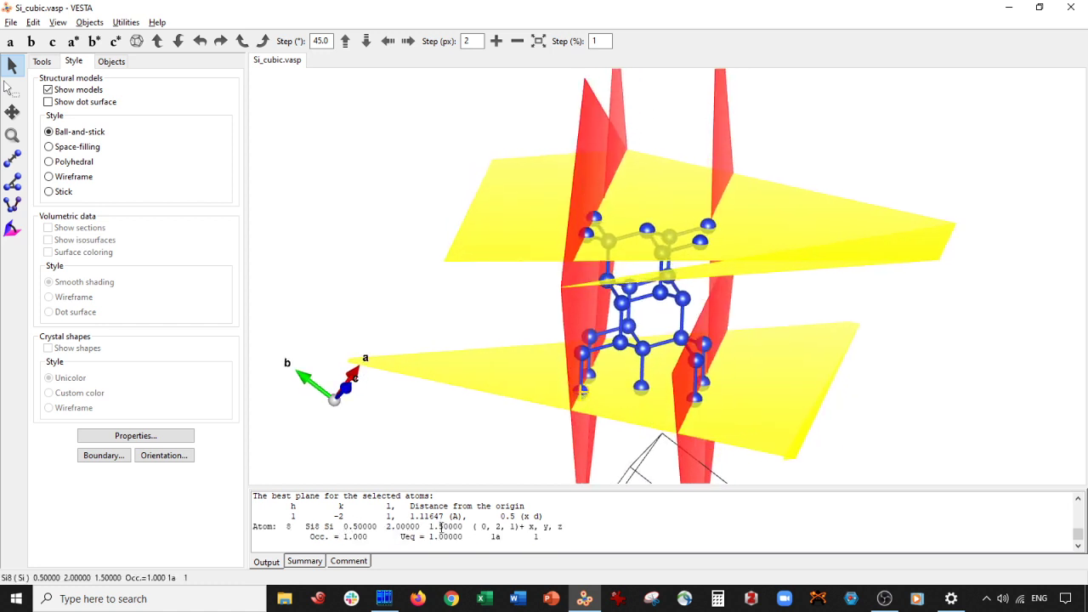
click(385, 599)
click(32, 99)
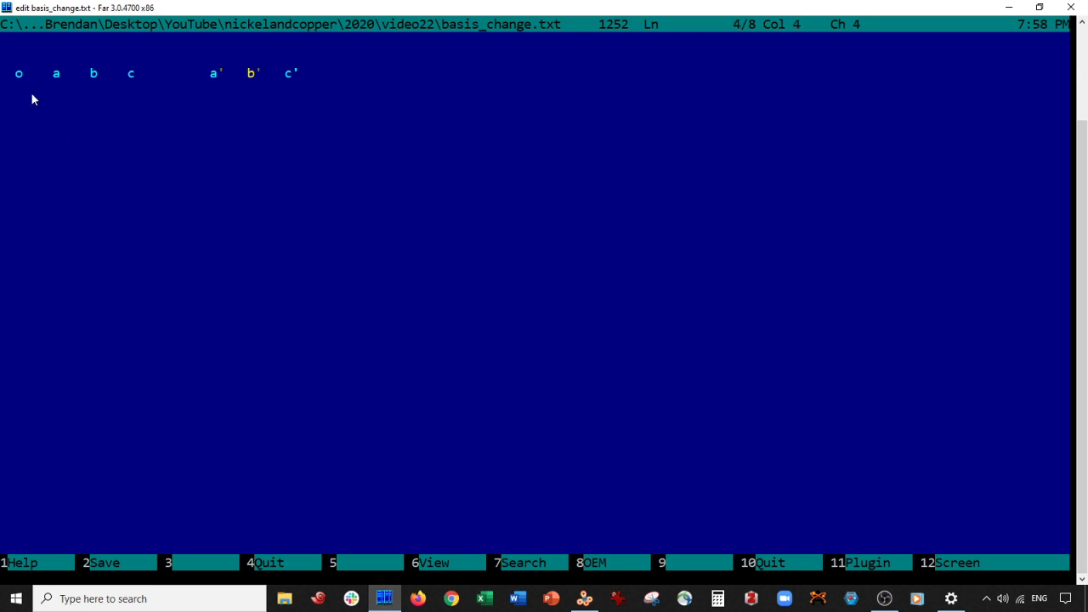
key(Left)
key(Left)
text(0.5 2.0)
key(Return)
text(1.5)
In VESTA, read the coordinates of the two corner atoms adjacent to the origin atom on the lower yellow plane
click(585, 598)
mouse_move(589, 410)
mouse_down()
mouse_move(607, 396)
mouse_move(583, 393)
mouse_up()
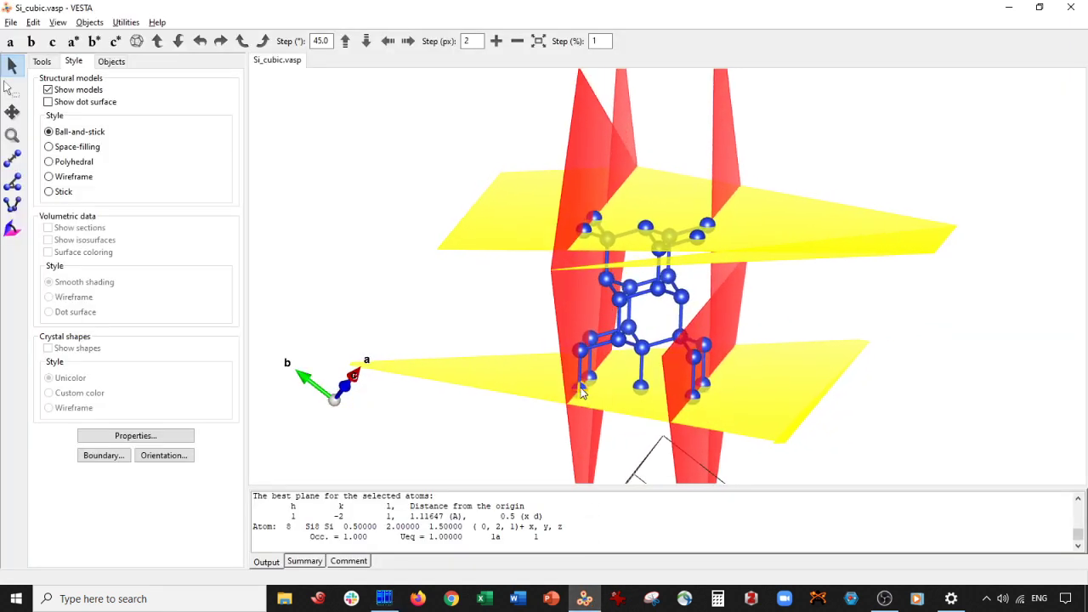
click(695, 395)
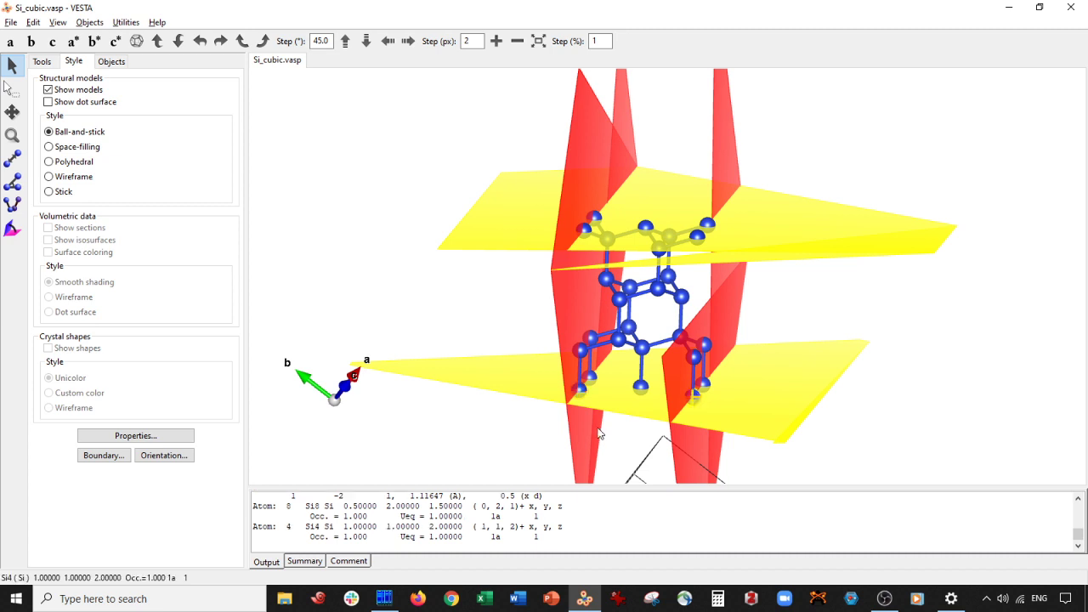
click(594, 374)
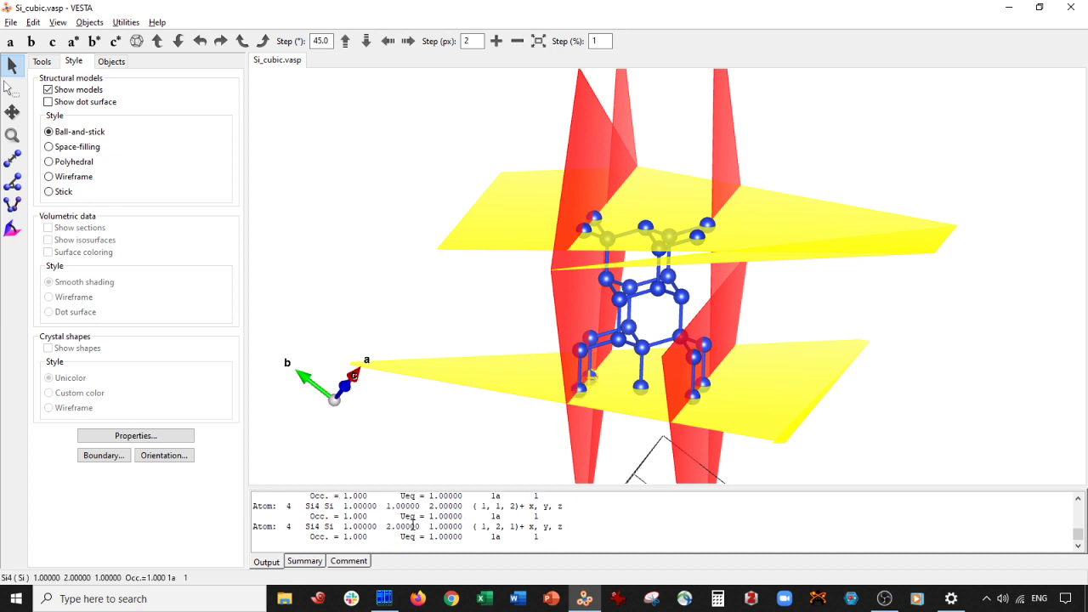
Switch to Far Manager and enter 1.0, 2.0, 1.0 under column a of basis_change.txt
click(384, 598)
click(49, 90)
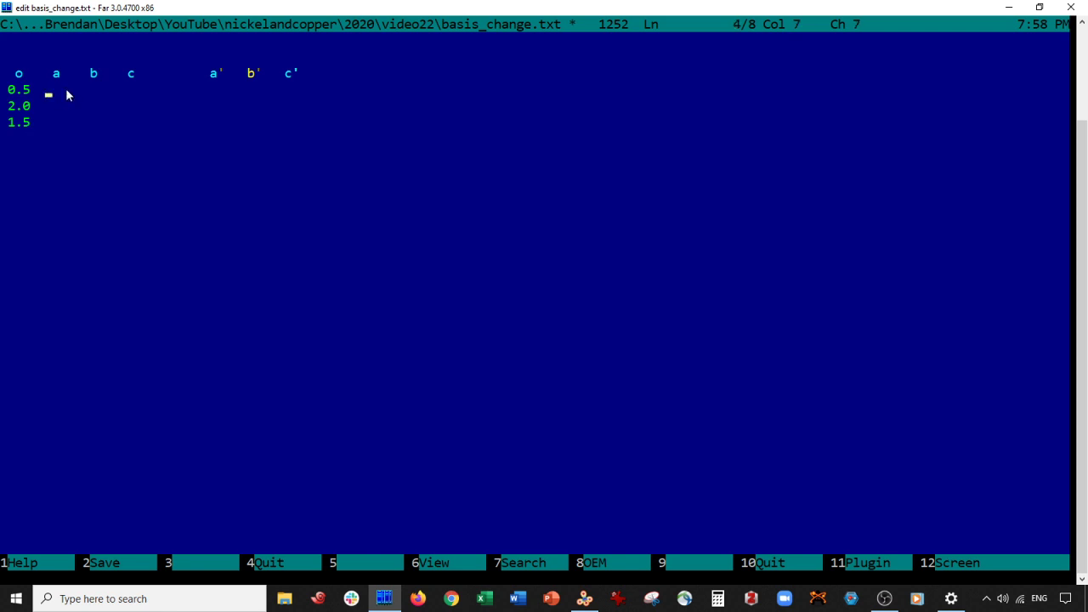
text(1.0)
key(Down)
key(Left)
key(Left)
key(Left)
text(2.0)
key(Down)
key(Left)
key(Left)
key(Left)
text(1.0)
Recheck the corner atom on the opposite red plane in VESTA and enter 1.0, 1.0, 2.0 under column b in Far Manager
click(584, 599)
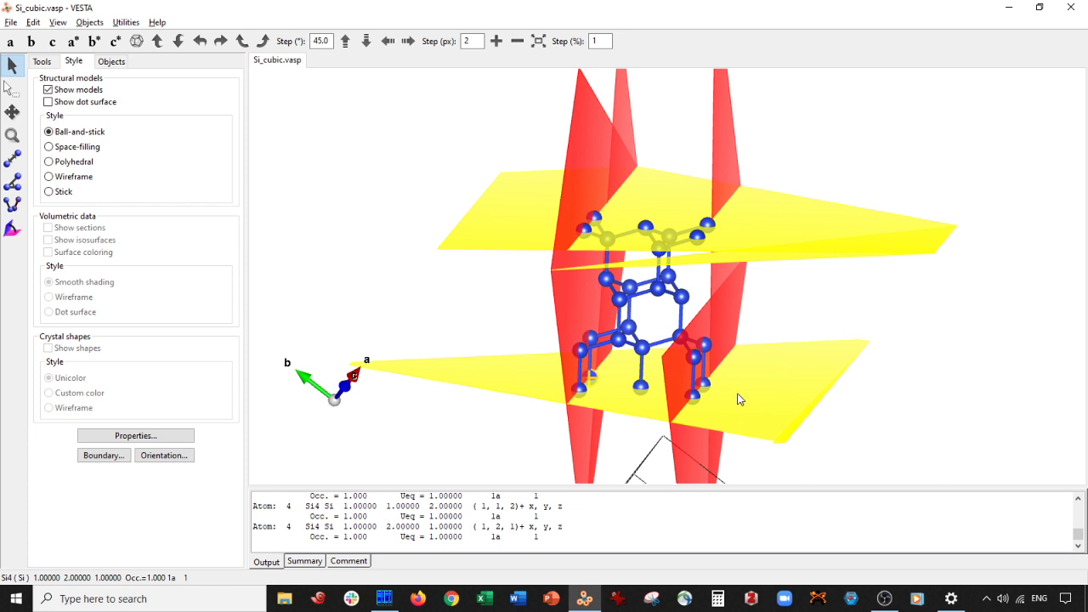
click(700, 396)
click(384, 599)
click(84, 94)
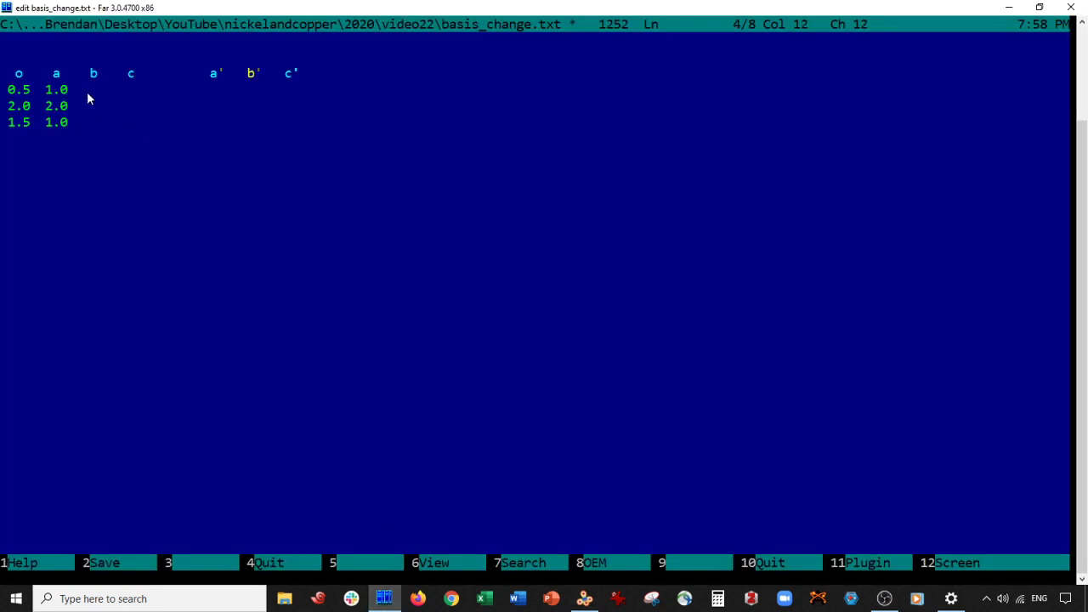
text(1.0)
key(Down)
text(1.0)
key(Down)
key(Left)
key(Left)
key(Left)
text(2.0)
Read the upper corner atom above the origin in VESTA, enter 1.5, 3.0, 2.5 under column c in Far Manager, and save the file
click(584, 598)
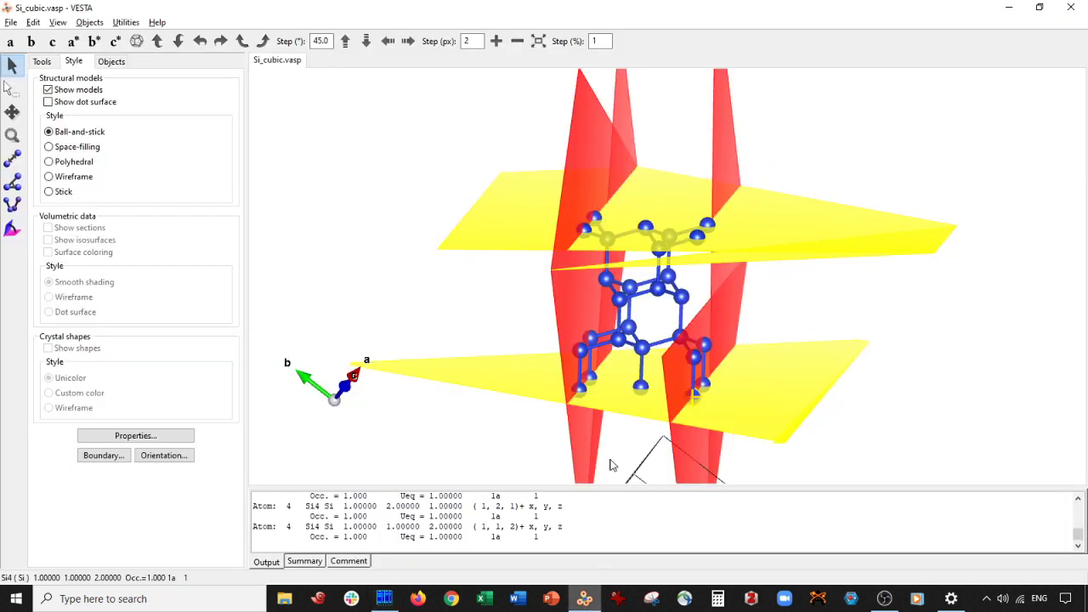
click(583, 225)
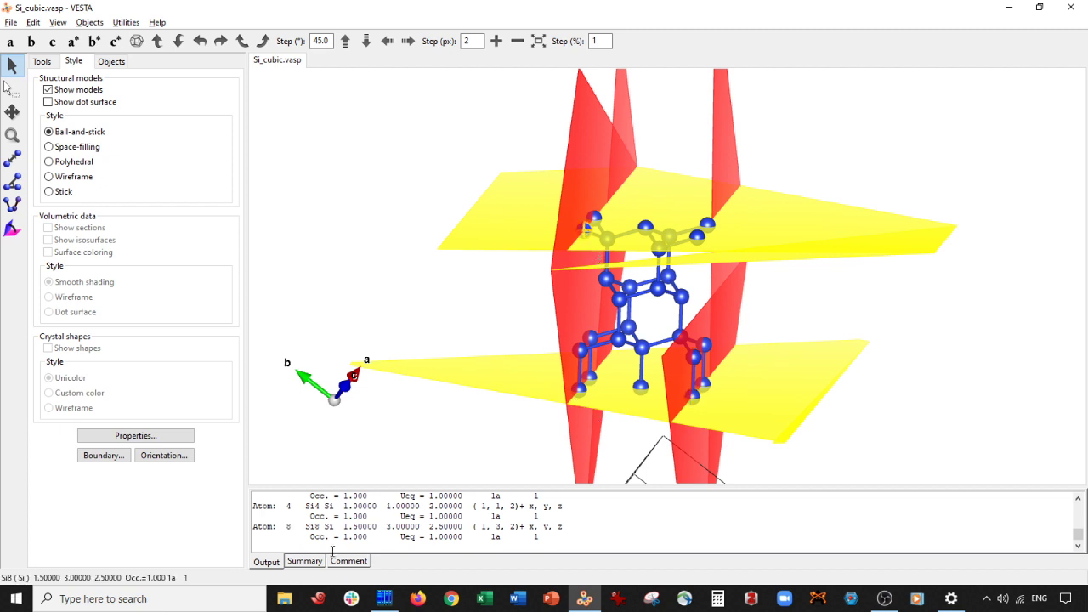
click(384, 599)
click(126, 88)
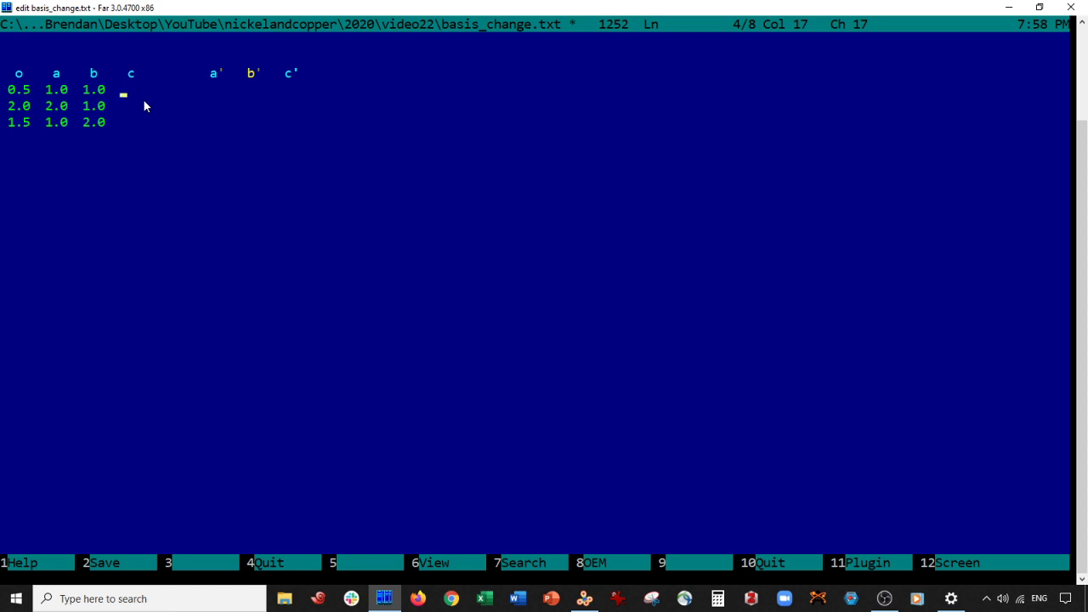
text(1.5)
key(Down)
text(2.0)
key(Left)
key(Left)
key(Left)
key(Delete)
text(3)
key(Down)
key(Left)
text(2.5)
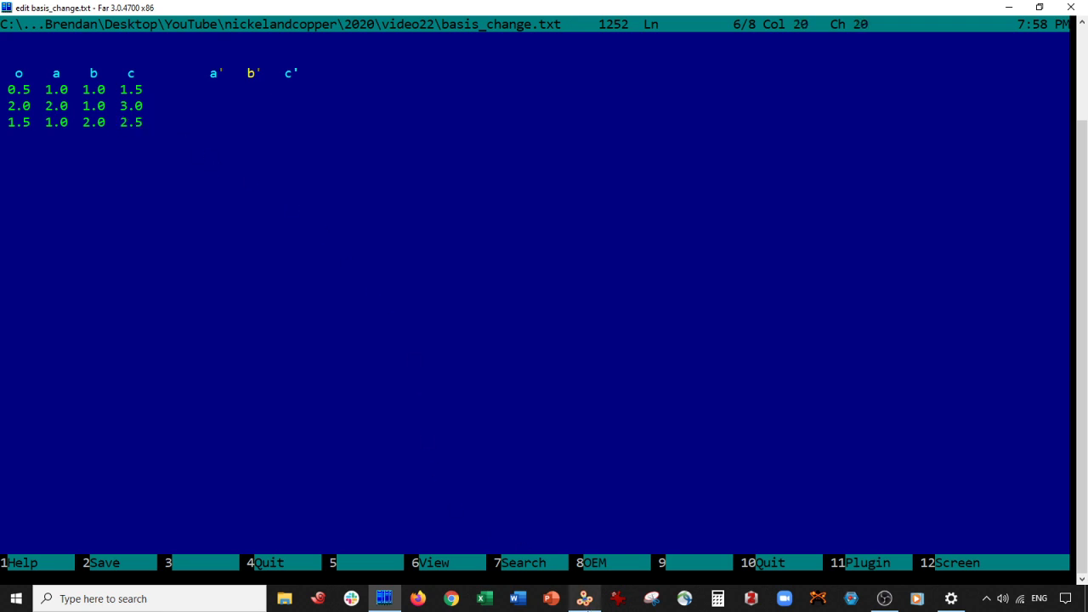
Enter the difference between columns a and o as 0.5, 0.0, -0.5 under a' in basis_change.txt
click(585, 599)
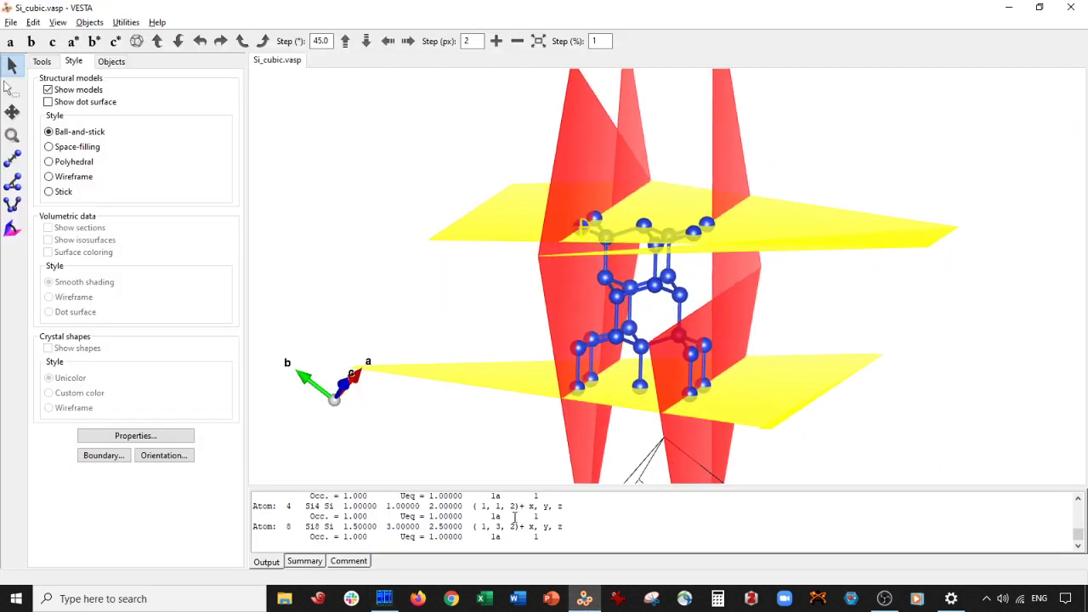
click(384, 599)
click(380, 600)
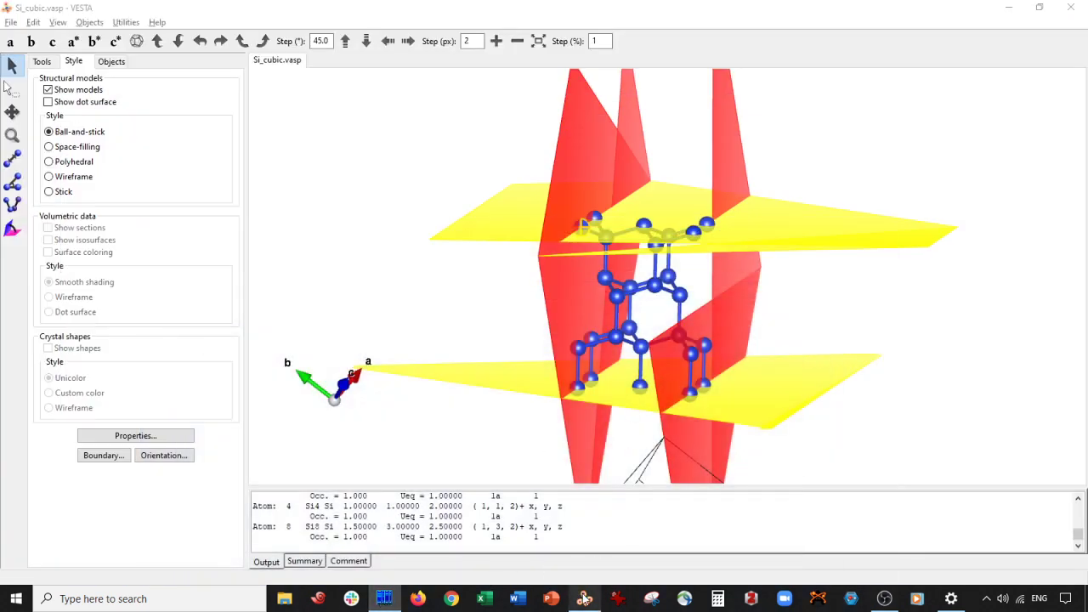
click(384, 599)
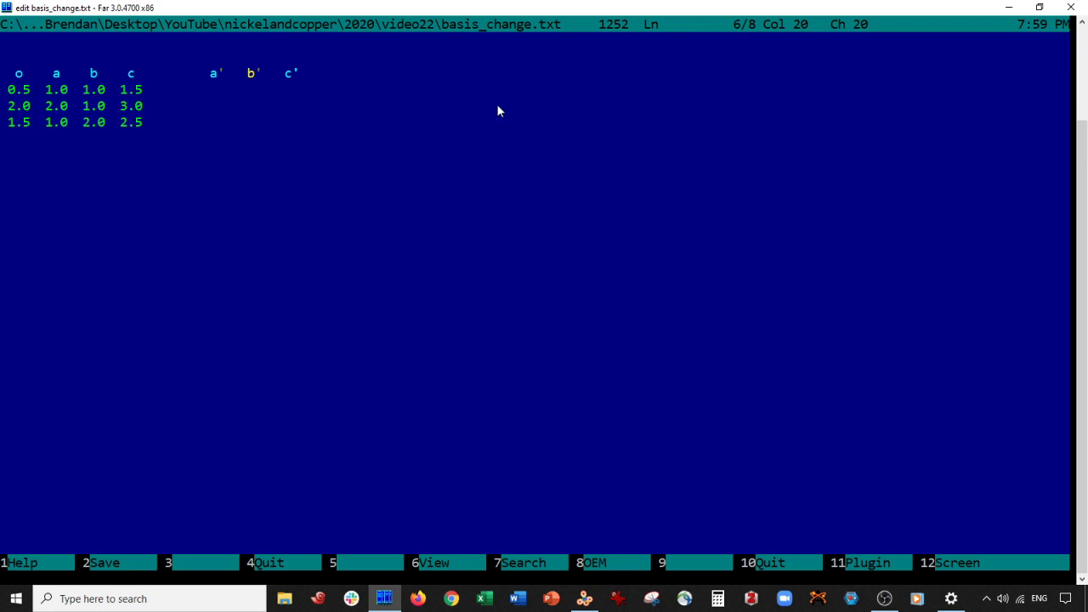
click(211, 91)
text(0.5)
click(204, 107)
text(0.0)
click(199, 121)
text(-0.5)
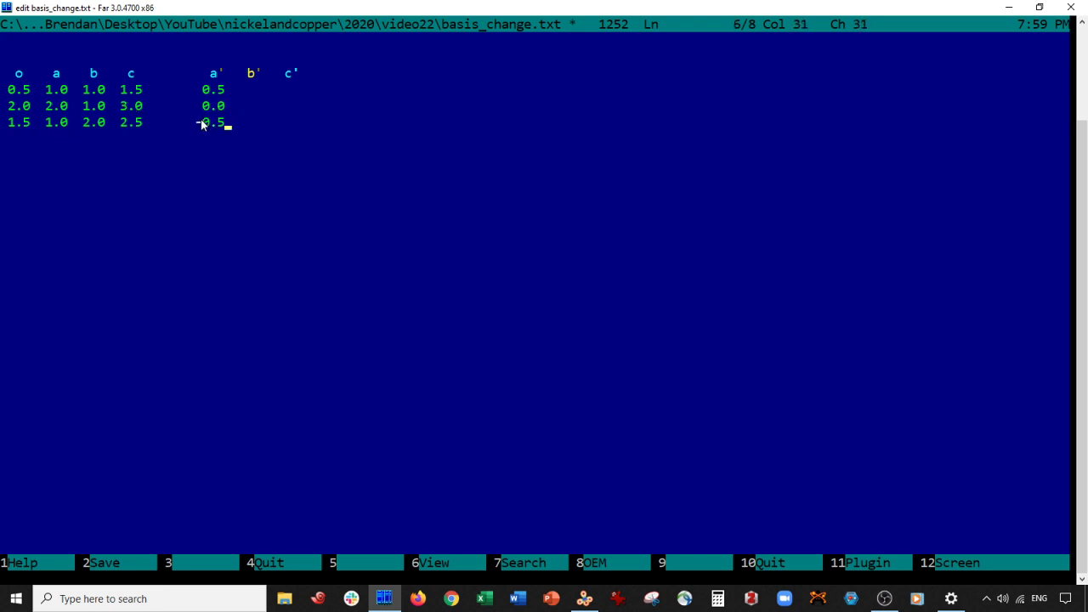
Enter the differences from column o as 0.5, -1.0, 0.5 under b' and 1.0, 1.0, 1.0 under c' in basis_change.txt
click(248, 89)
key(Left)
text(0.5)
text(-1.0)
key(Down)
text(0.5  1.0)
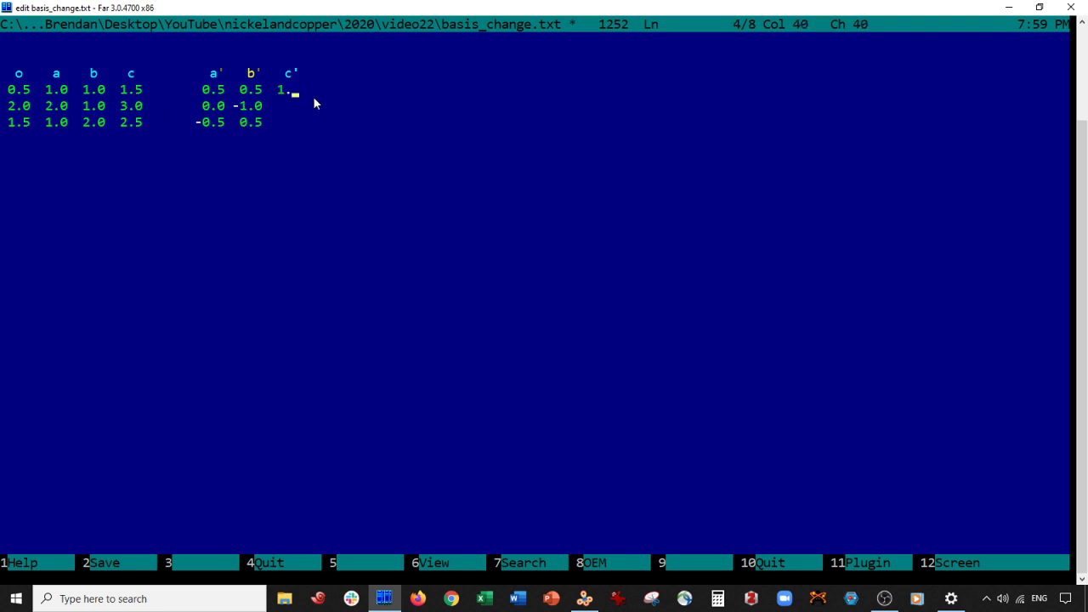
key(Down)
text(1.0)
key(Down)
text(1.0)
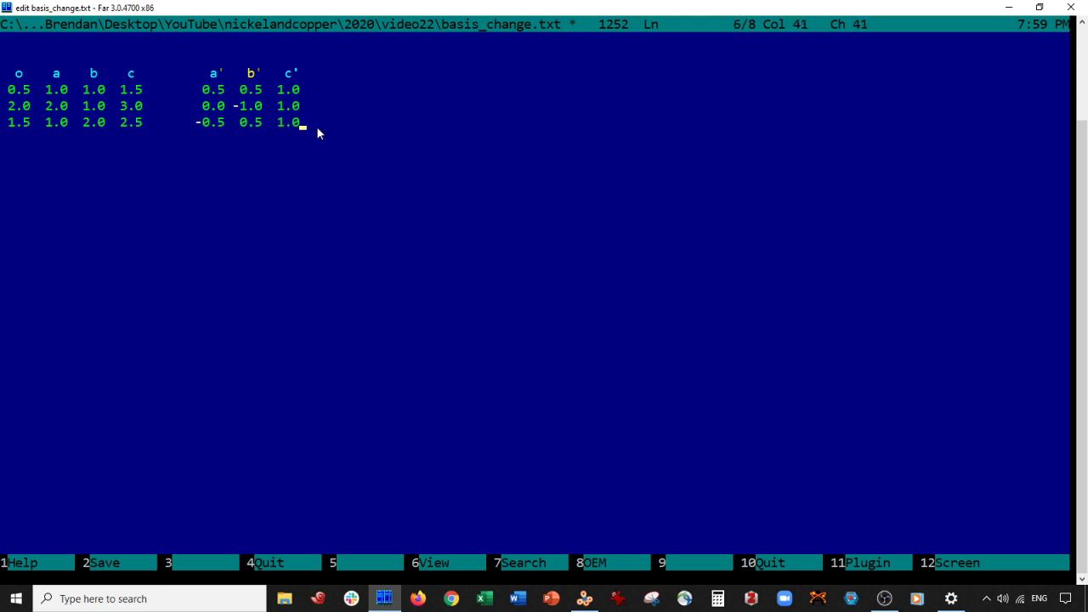
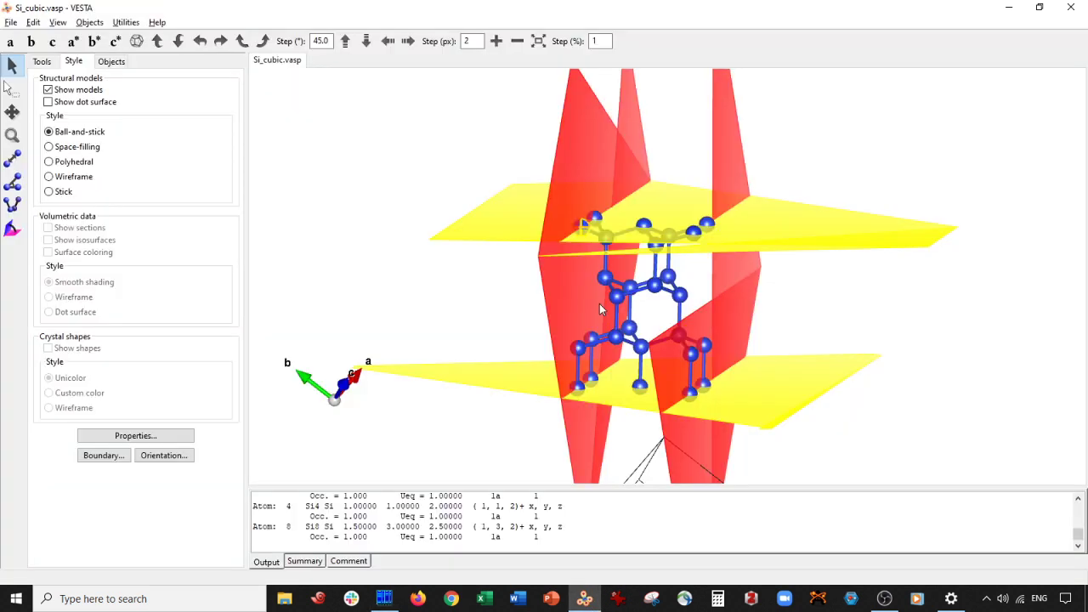
Open a fresh copy of Si_cubic.vasp in VESTA and bring up its unit cell transformation settings
key(ctrl+o)
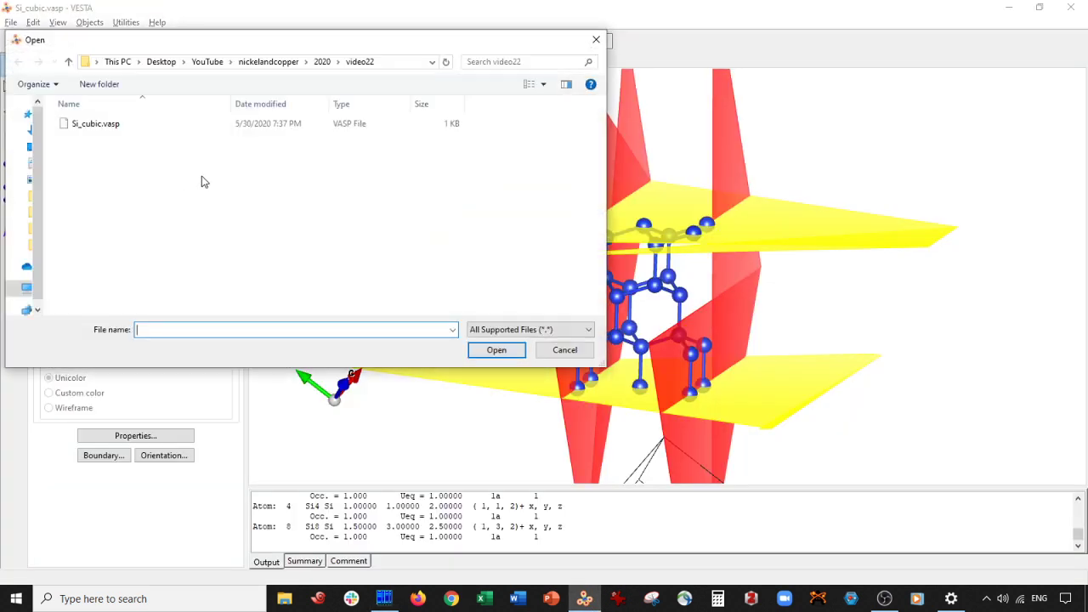
double_click(147, 126)
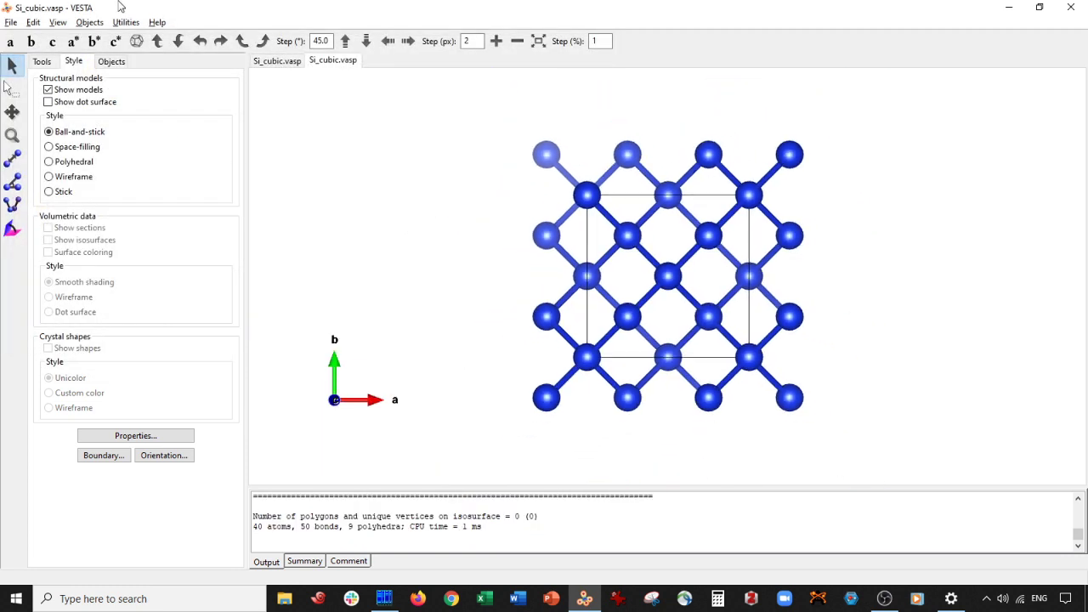
click(33, 22)
mouse_move(77, 74)
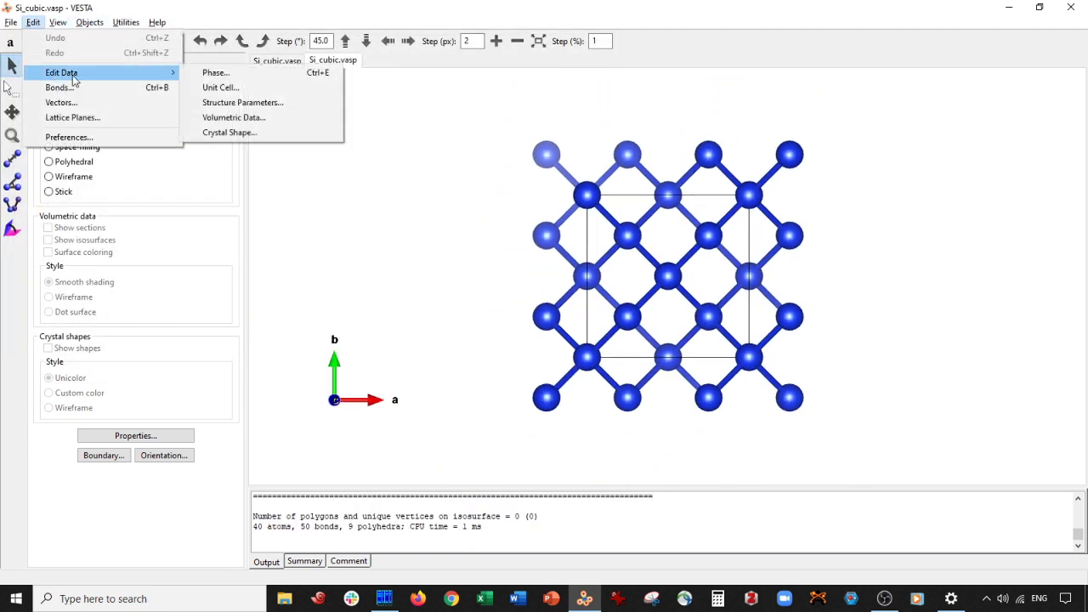
click(217, 88)
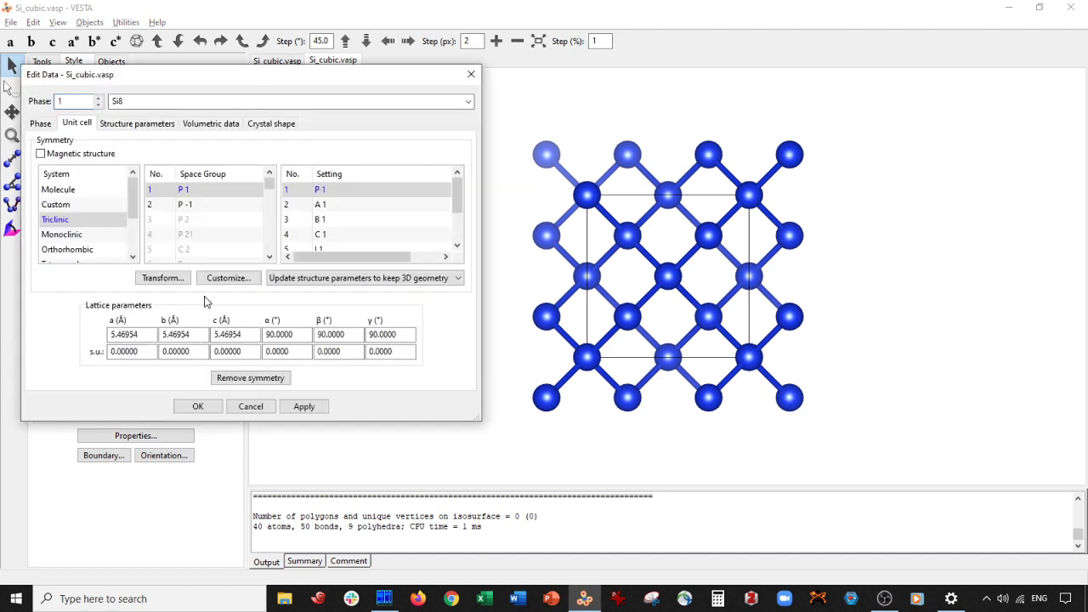
click(162, 278)
Set the third column of rotation matrix P to 1, 1, 1, the centre entry to 0 and P11 to 0.5, checking basis_change.txt in Far Manager
double_click(163, 178)
text(1)
double_click(155, 196)
text(1)
double_click(127, 196)
text(0)
double_click(94, 178)
text(0)
click(384, 598)
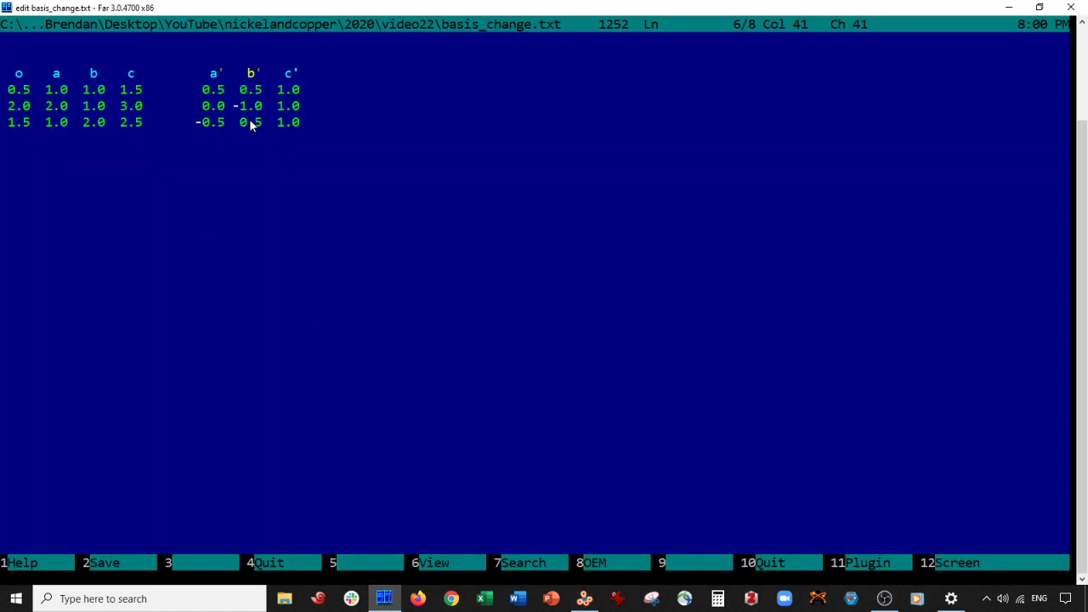
click(584, 599)
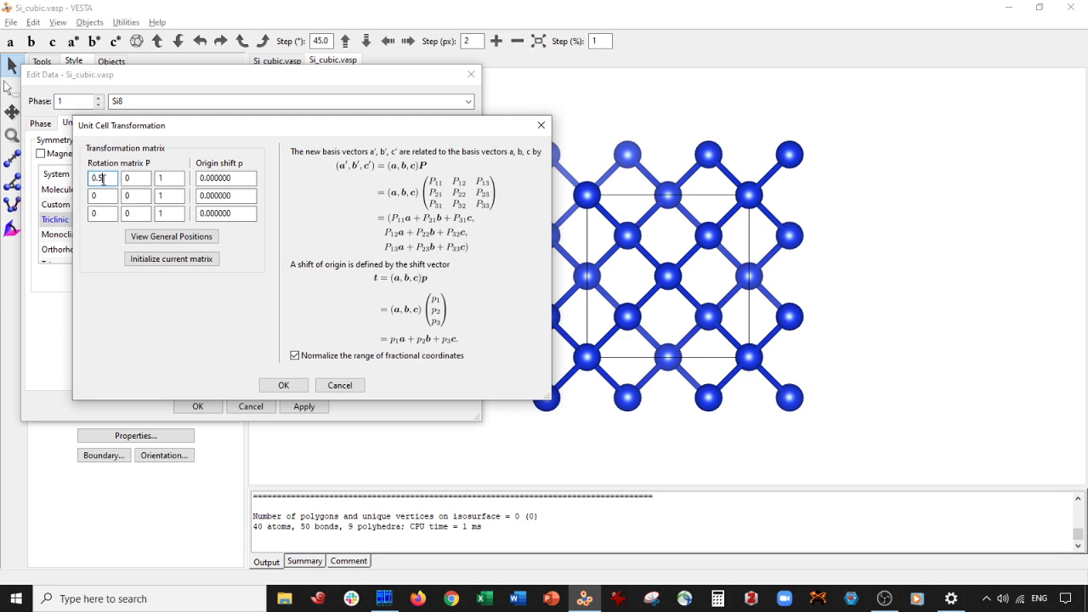
Complete rotation matrix P with 0.5, -1, 0.5 in the second column and -0.5 for P31, rechecking basis_change.txt in Far Manager
double_click(135, 178)
text(0.5)
double_click(136, 214)
text(0.5)
double_click(102, 213)
text(-0.5)
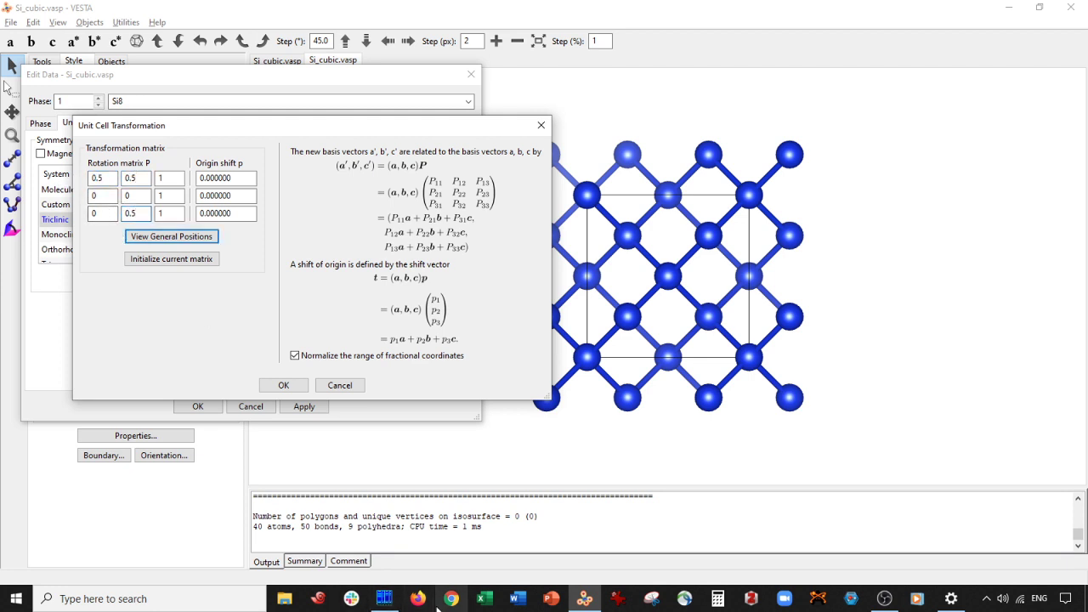
click(384, 598)
key(alt+Tab)
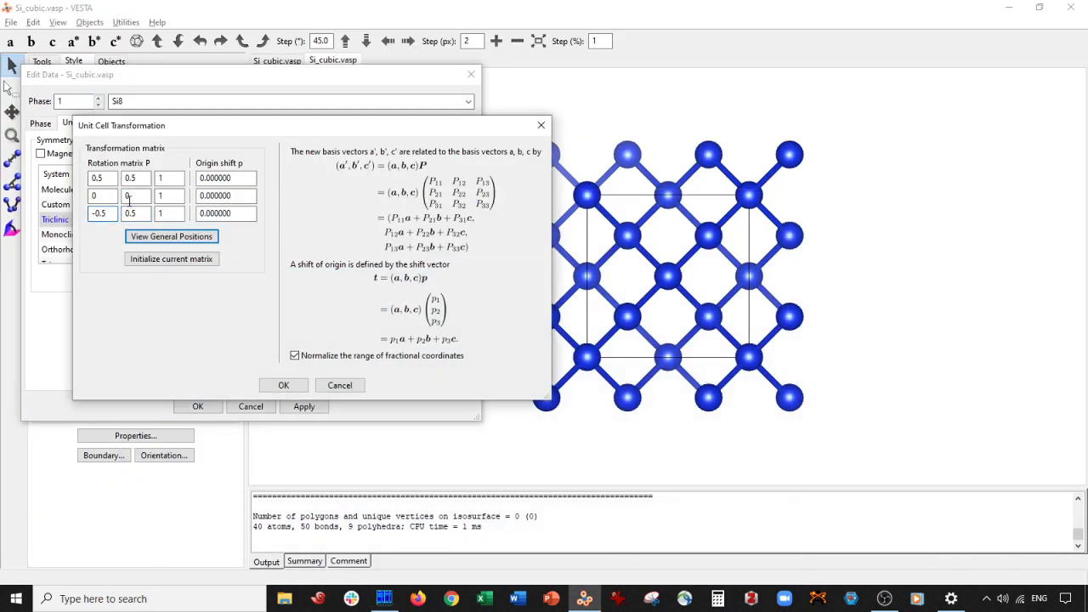
double_click(128, 195)
Apply the transformation matrix to the silicon cell, adding the new equivalent positions to the list of symmetry operations
click(286, 385)
click(351, 290)
click(349, 281)
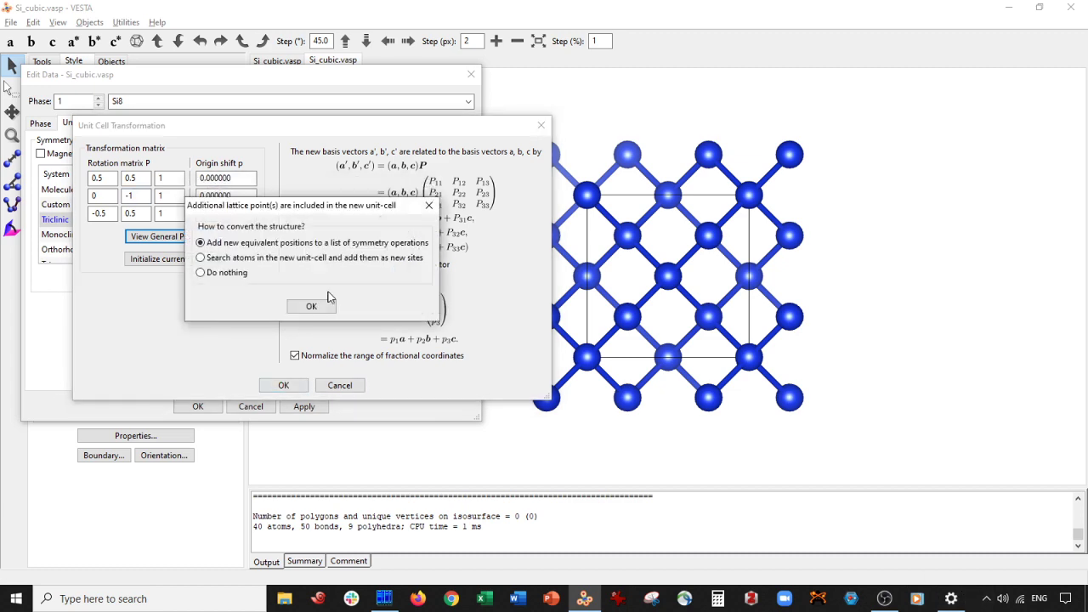
click(307, 306)
click(304, 406)
drag(555, 296, 745, 251)
click(198, 407)
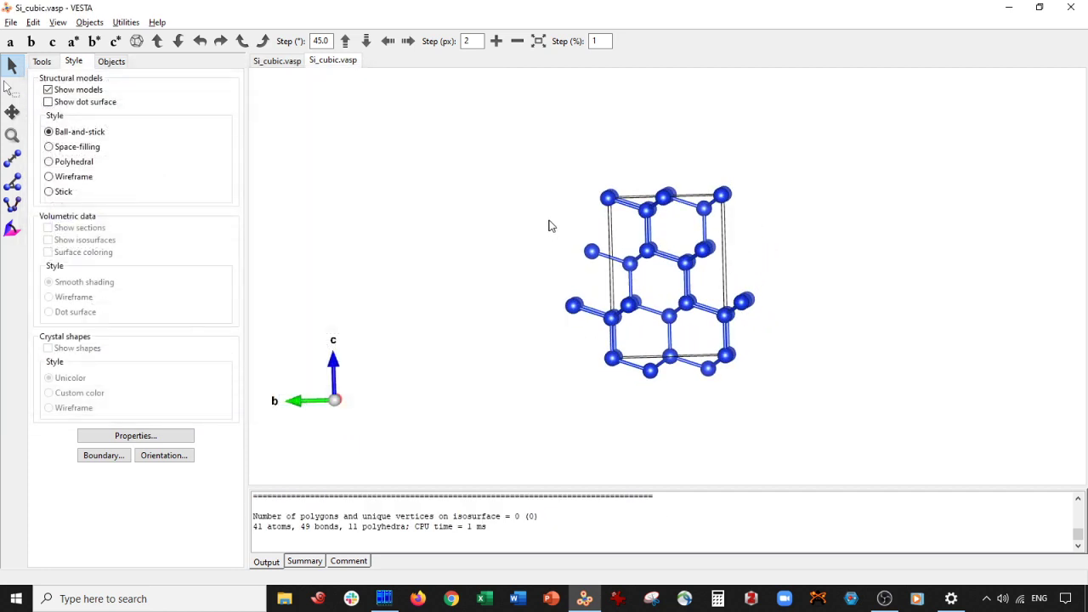
View the new cell along the a axis and delete the atoms protruding beyond its sides and base
click(31, 23)
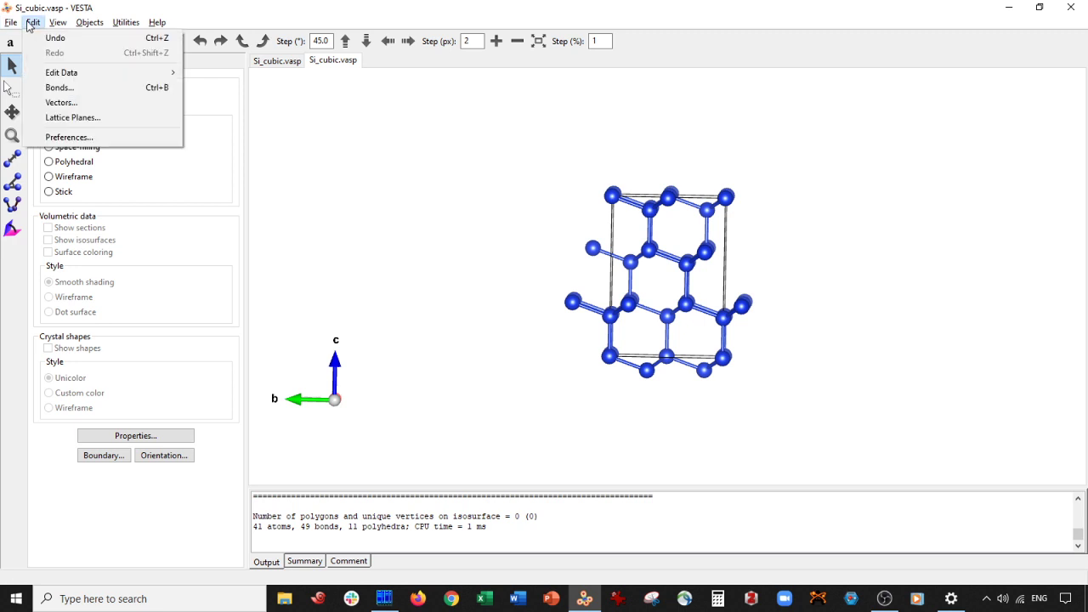
click(367, 158)
click(11, 41)
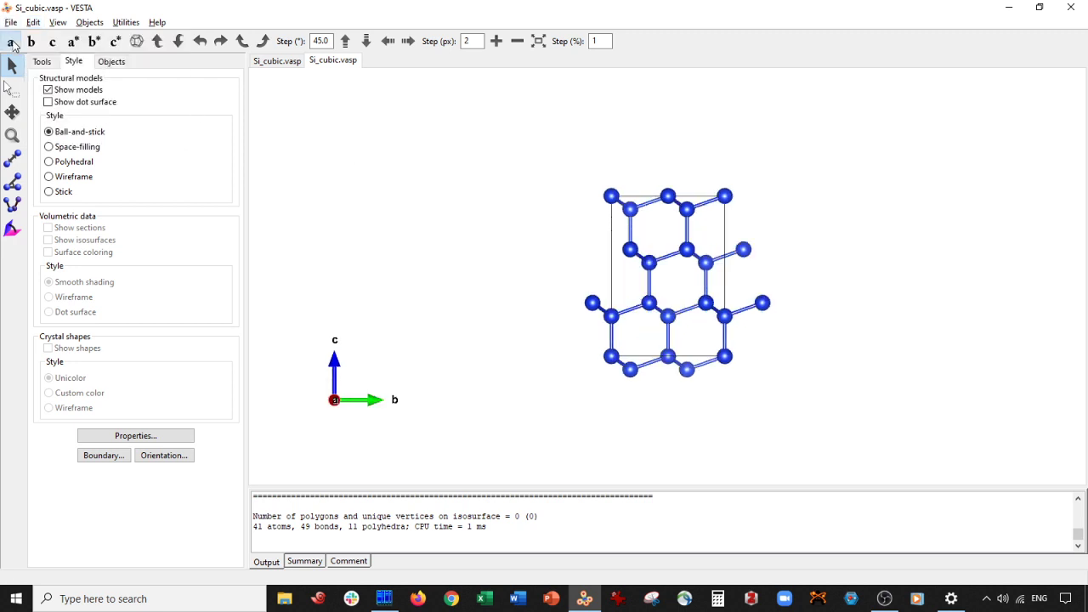
click(12, 89)
drag(739, 230, 815, 340)
key(Delete)
key(Delete)
drag(686, 386, 625, 367)
key(Delete)
drag(559, 255, 617, 372)
key(Delete)
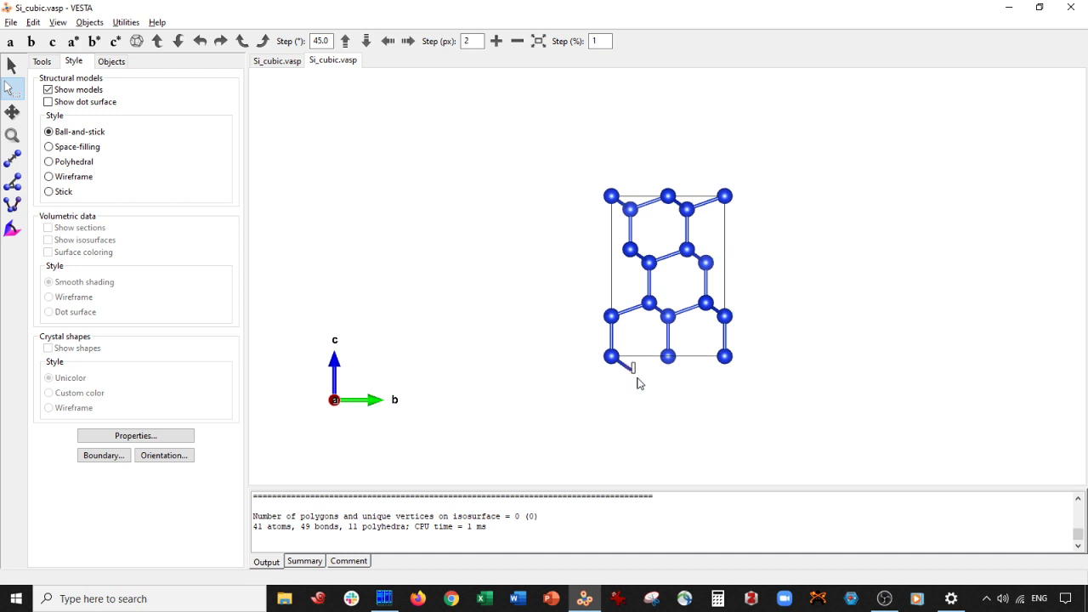
Turn the structure 90° and delete the remaining atoms that stick out on both sides of the cell
click(220, 40)
click(220, 40)
drag(526, 155, 607, 357)
key(Delete)
drag(722, 178, 804, 337)
key(Delete)
Compare the transformed cell with the original silicon structure bounded by the red and yellow lattice planes
drag(280, 127, 600, 222)
click(277, 60)
drag(454, 176, 618, 223)
click(337, 61)
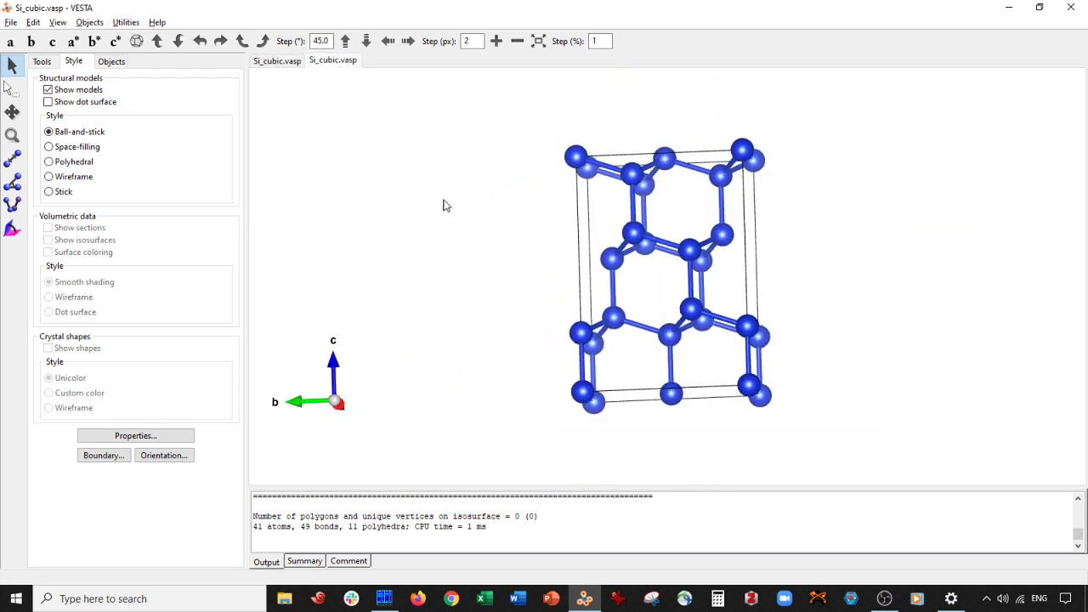
Export the transformed cell as the VASP file Si_cubic_111face.vasp with Cartesian coordinates
click(10, 23)
click(34, 122)
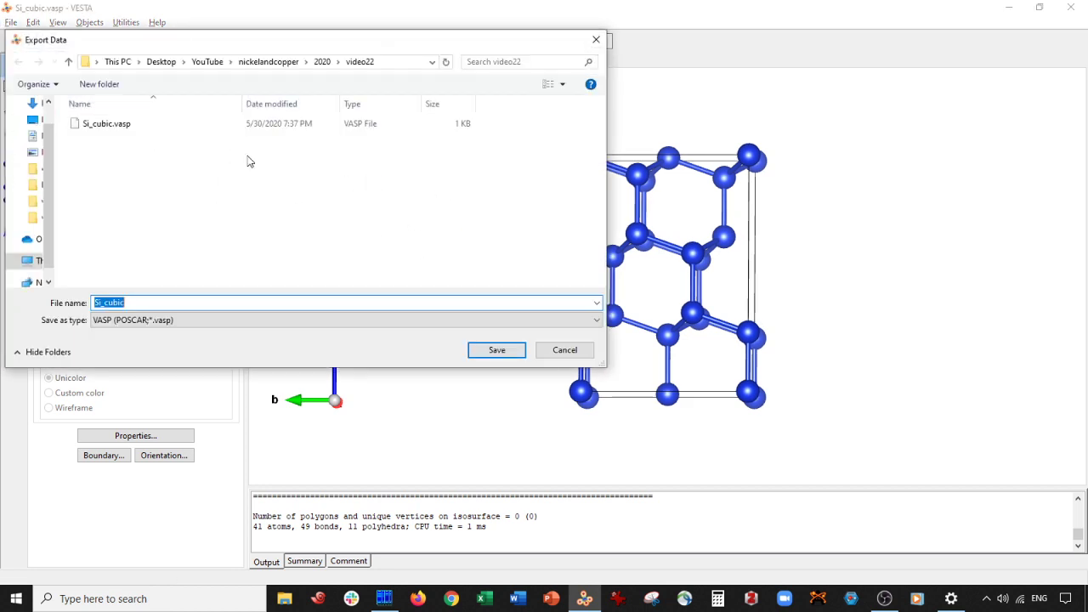
click(126, 304)
click(124, 304)
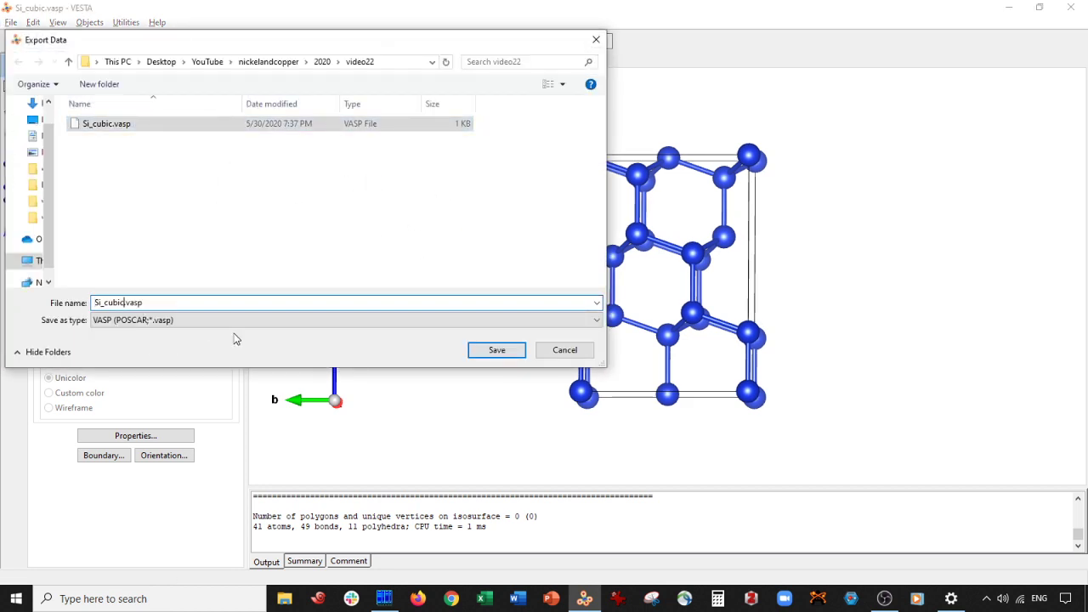
text(_111face)
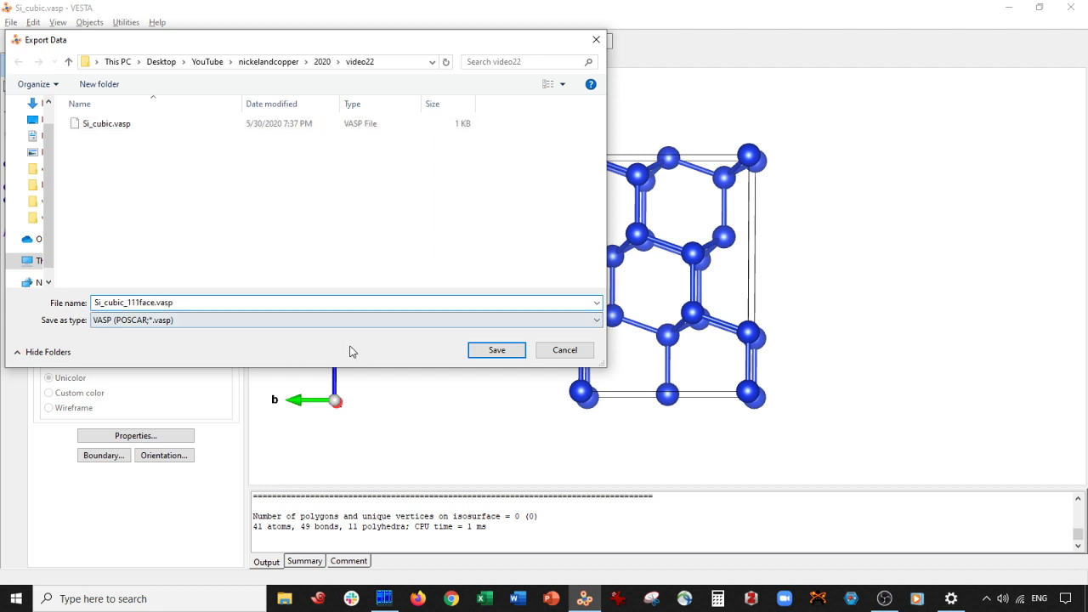
click(483, 355)
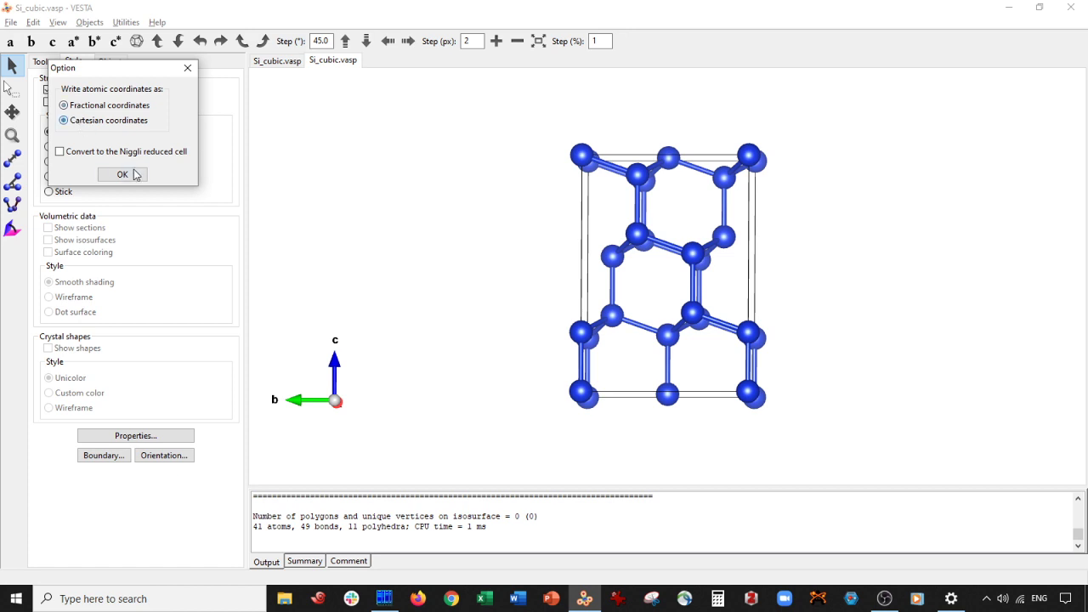
click(123, 174)
Close the transformed Si_cubic.vasp structure and open the exported Si_cubic_111face.vasp
scroll(485, 173, down, 2)
key(ctrl+w)
click(599, 299)
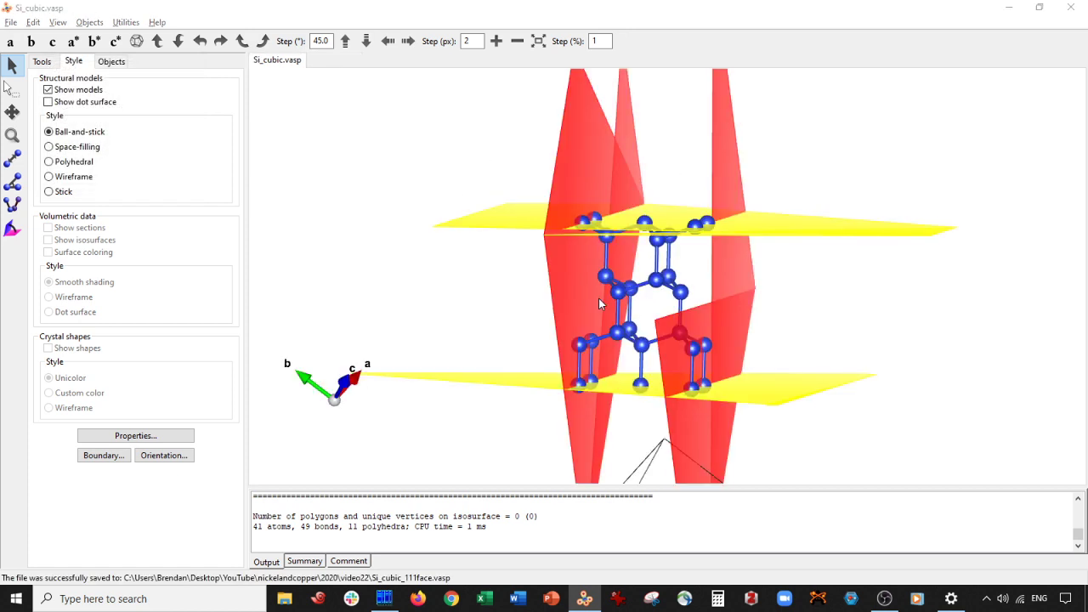
key(ctrl+o)
double_click(117, 141)
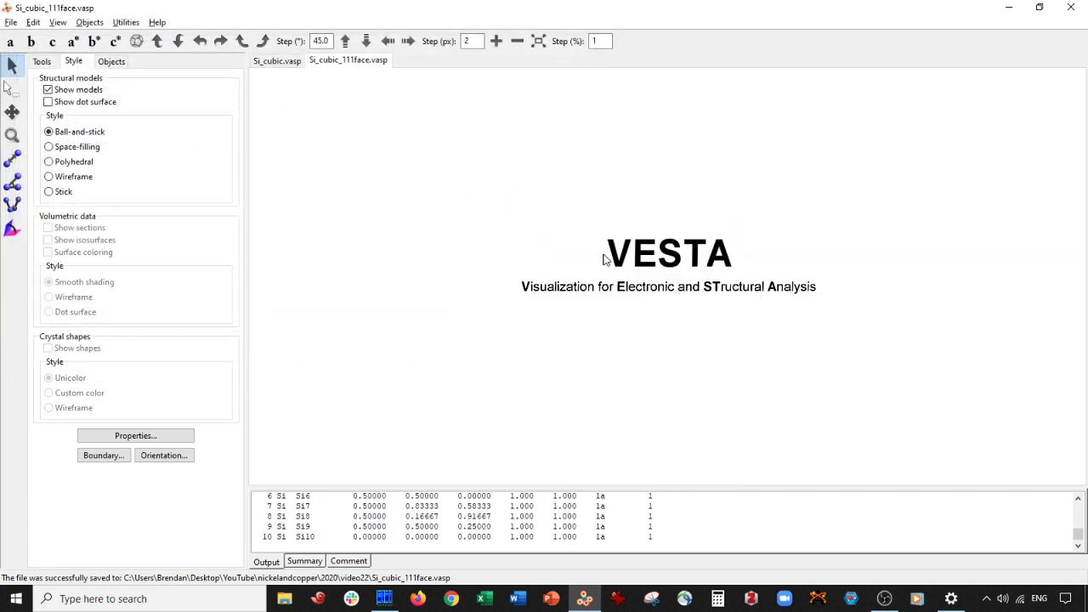
drag(603, 259, 554, 301)
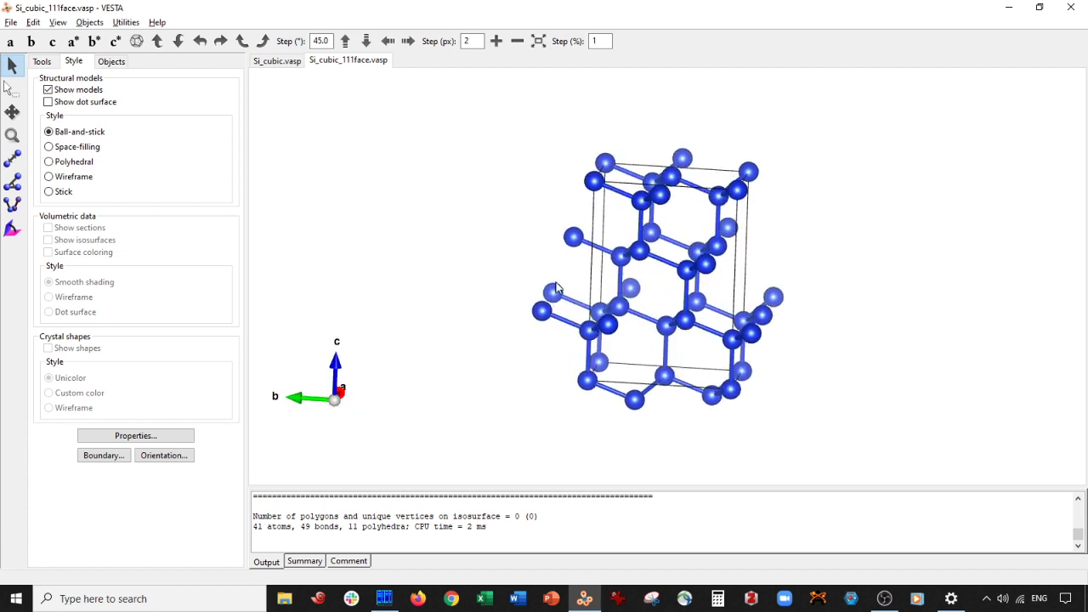
Delete the Si–Si bond definition from Si_cubic_111face.vasp so only atoms are drawn
click(33, 22)
click(51, 85)
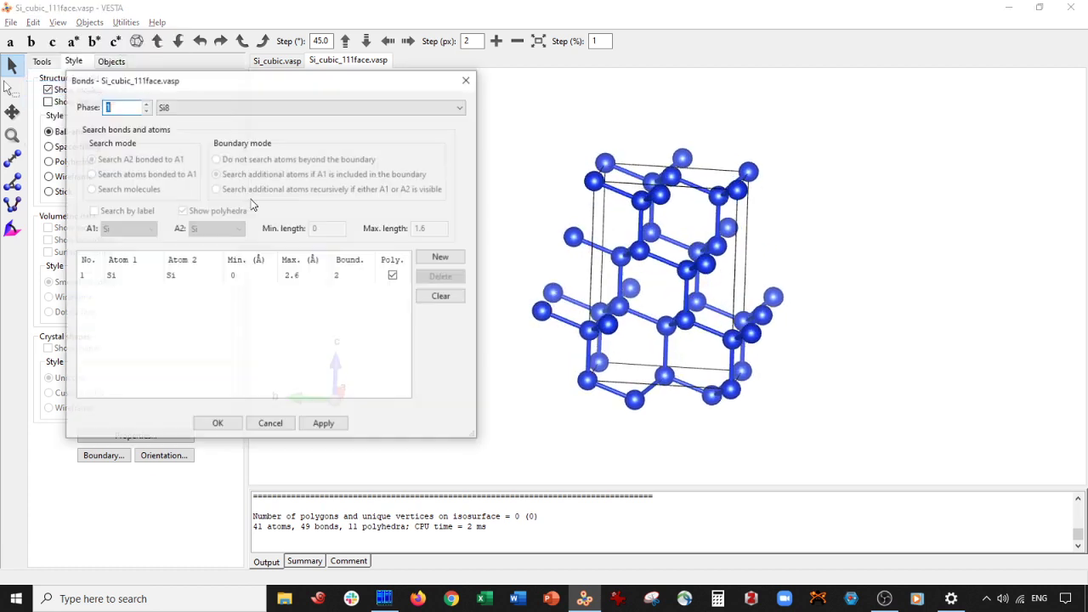
click(241, 275)
click(441, 276)
click(311, 426)
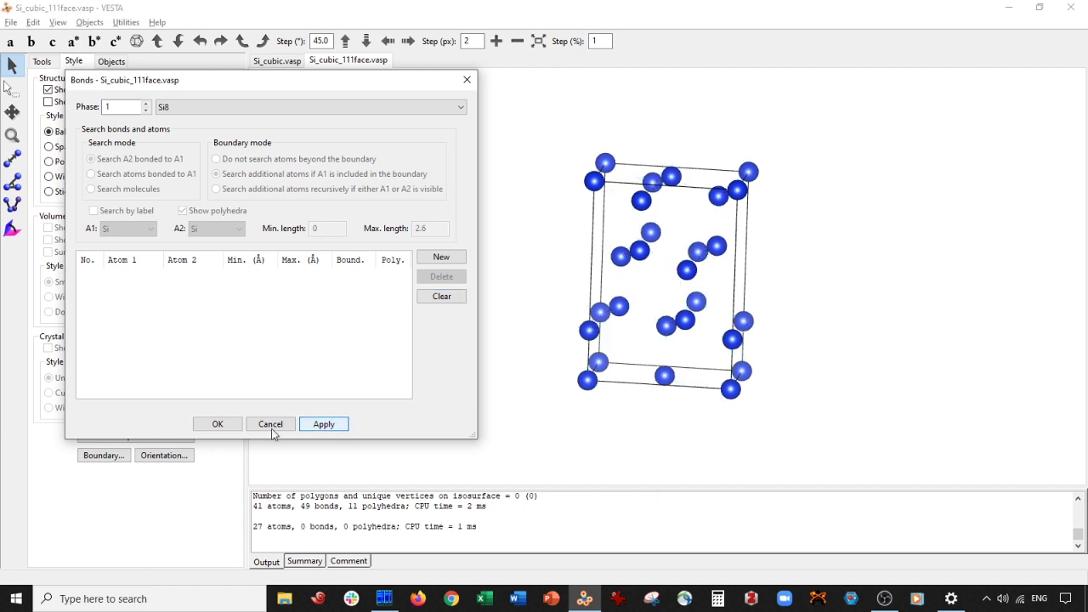
click(217, 423)
Display the 111-face cell in space-filling style and inspect it from several sides
drag(765, 241, 746, 252)
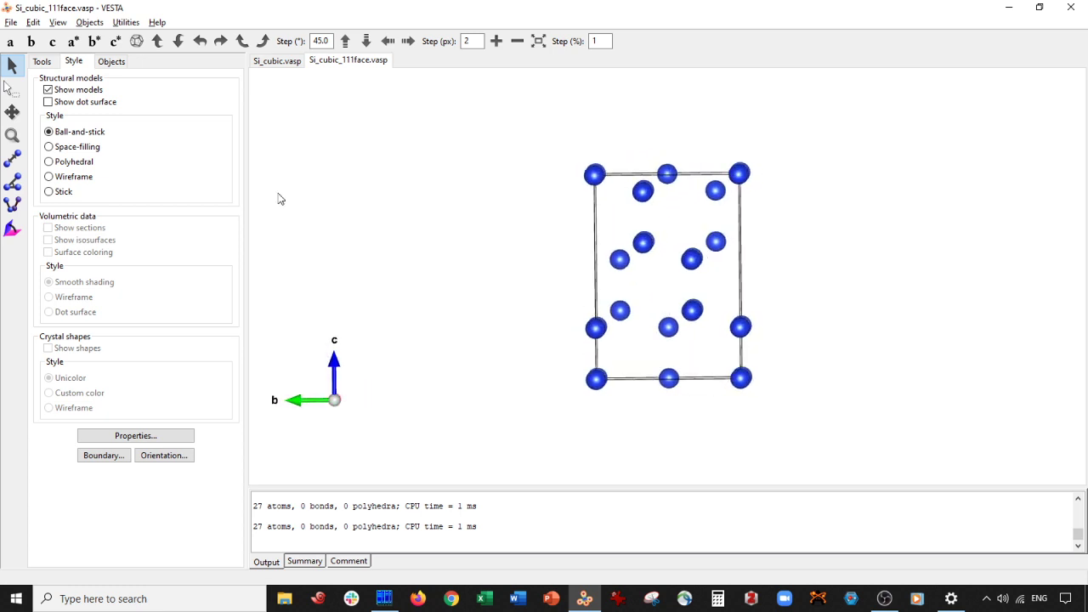
click(78, 147)
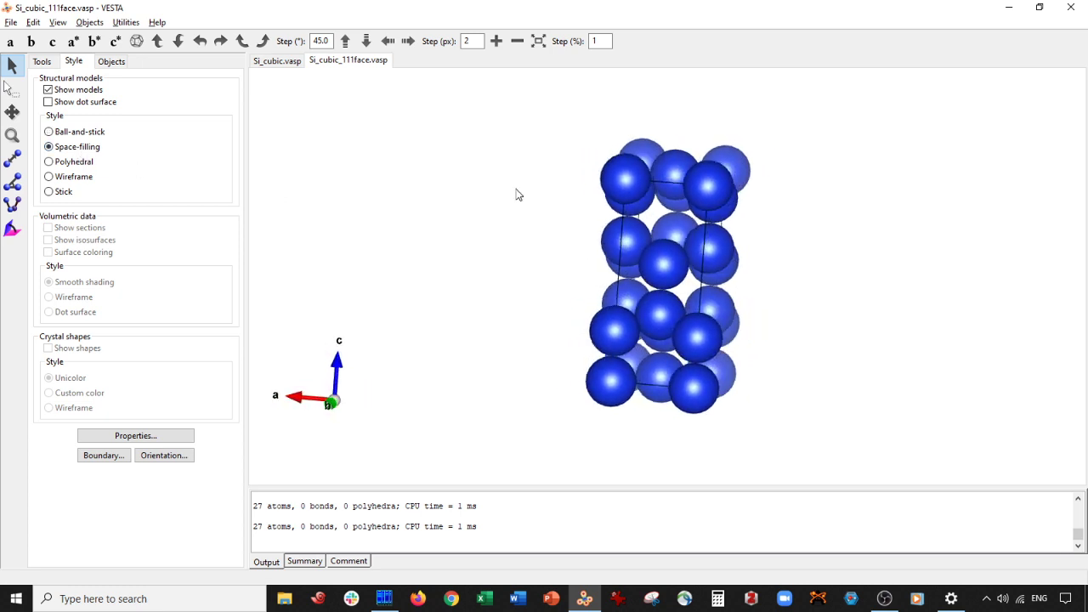
drag(391, 185, 674, 266)
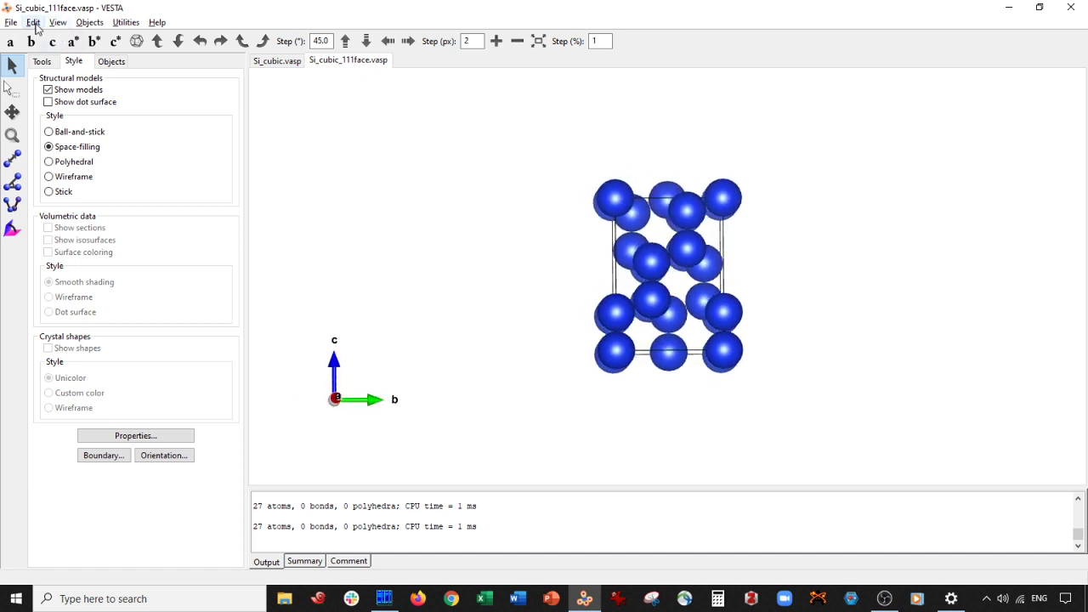
Expand the 111-face cell into a 3 × 2 × 1 supercell by setting P11 to 3 and P22 to 2 in the rotation matrix
click(33, 22)
mouse_move(64, 73)
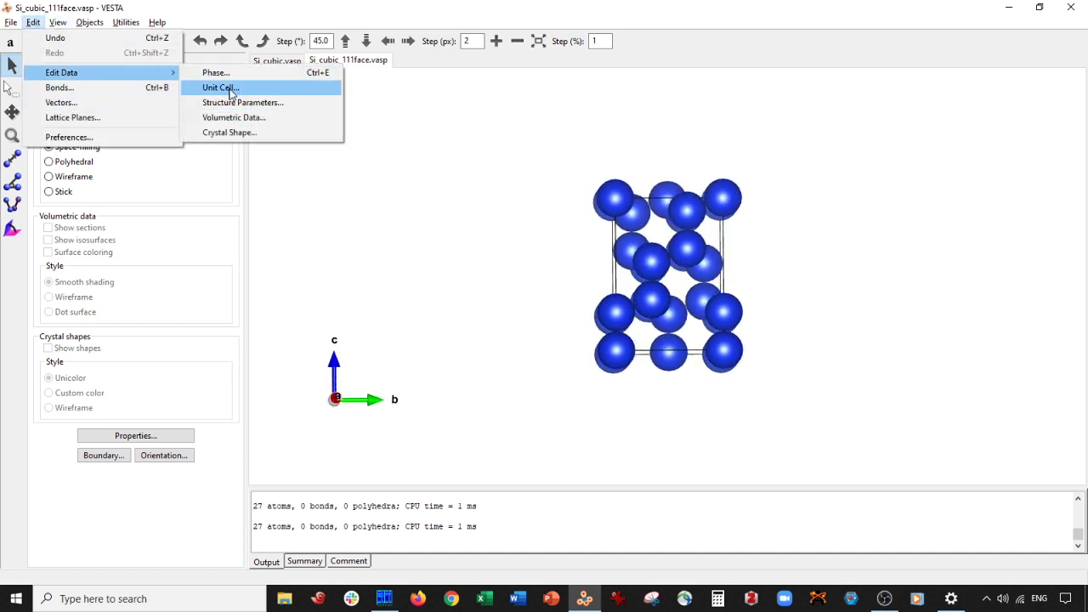
click(223, 87)
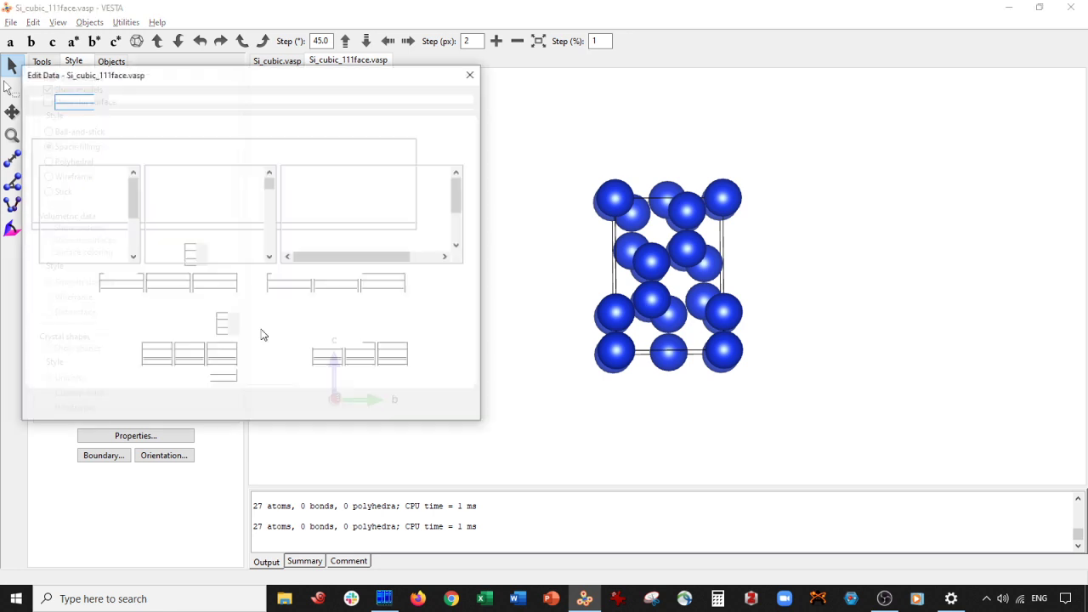
click(163, 274)
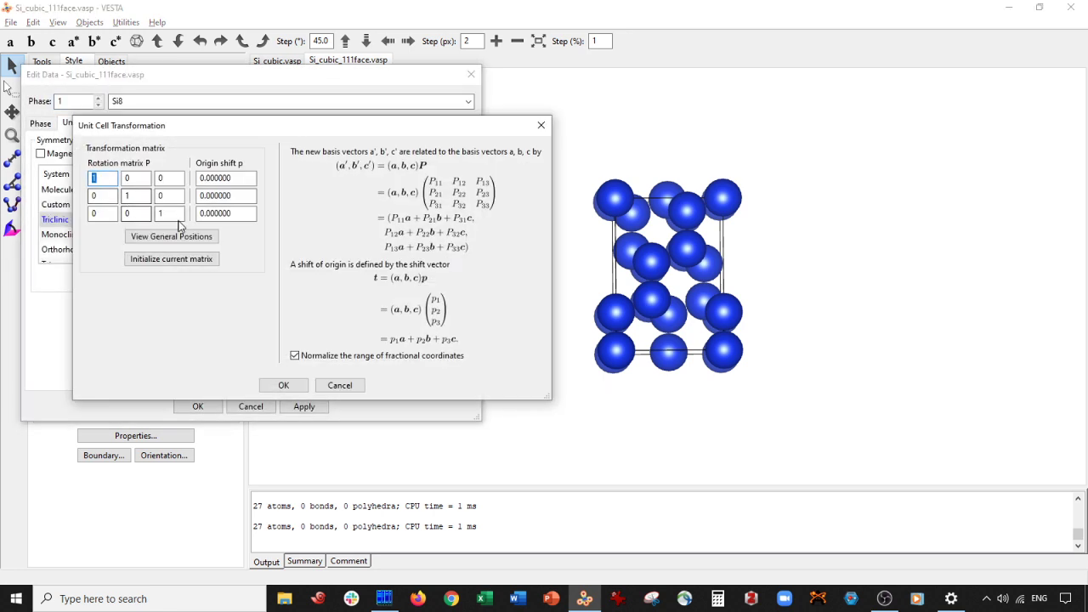
text(3)
double_click(134, 194)
text(2)
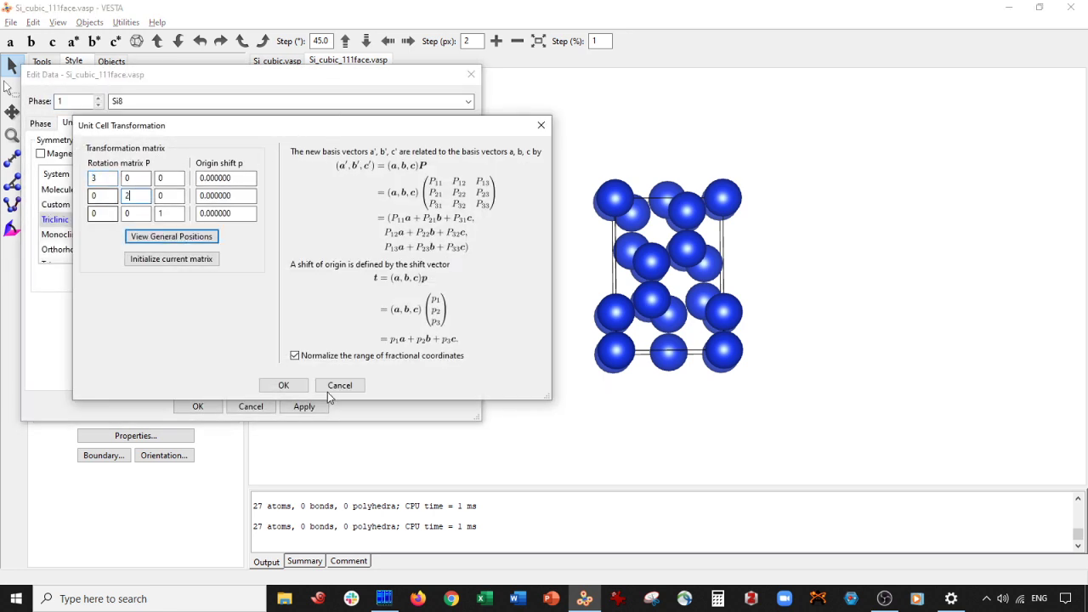
click(284, 385)
click(352, 284)
click(311, 306)
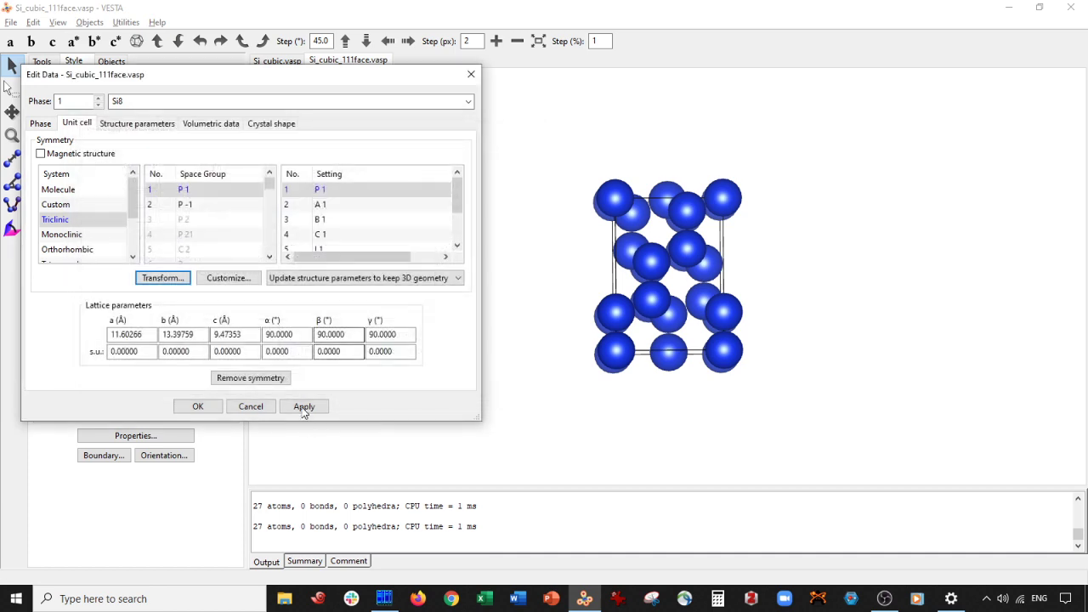
click(304, 406)
click(197, 406)
Switch the supercell to ball-and-stick style and inspect its layers from the side
drag(618, 275, 697, 248)
click(71, 139)
drag(431, 192, 524, 187)
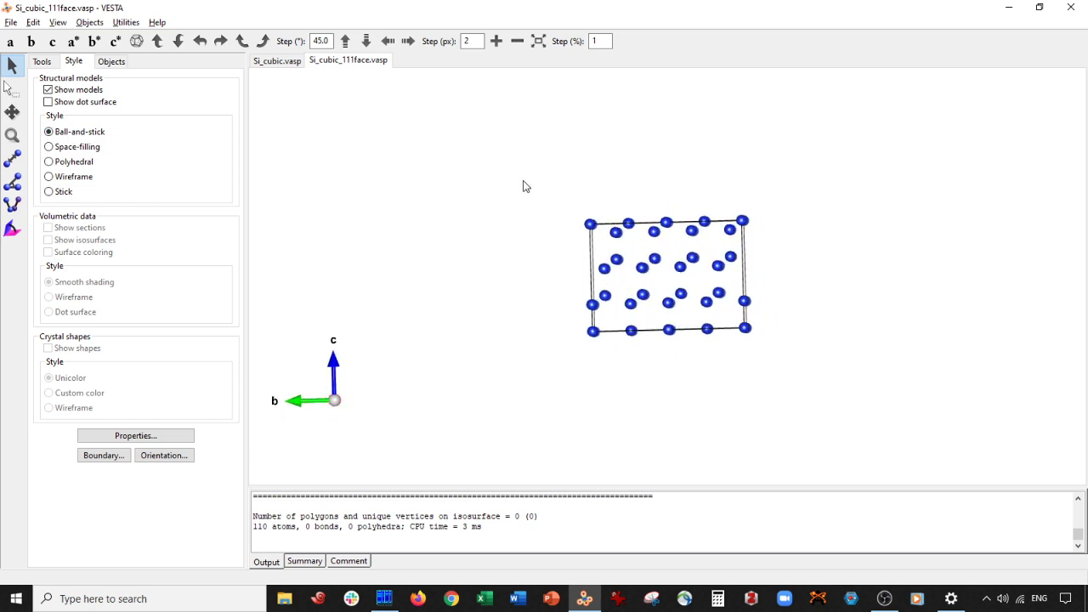
Export the supercell in VASP format as Si_cubic_111face_3x2x1.vasp with Cartesian coordinates
drag(637, 229, 557, 261)
click(11, 22)
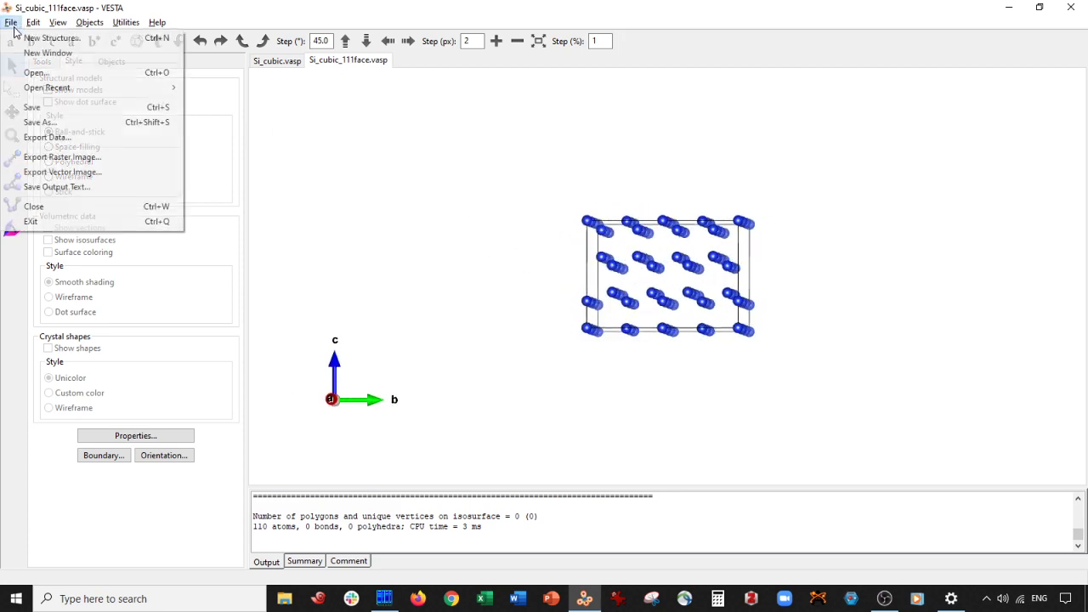
click(41, 138)
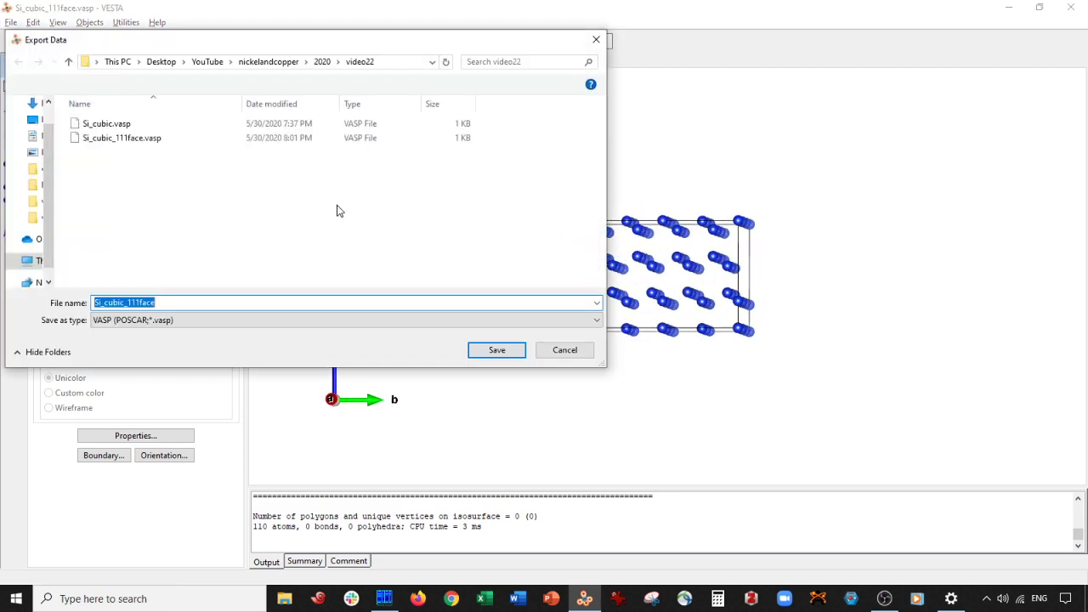
click(146, 139)
click(153, 303)
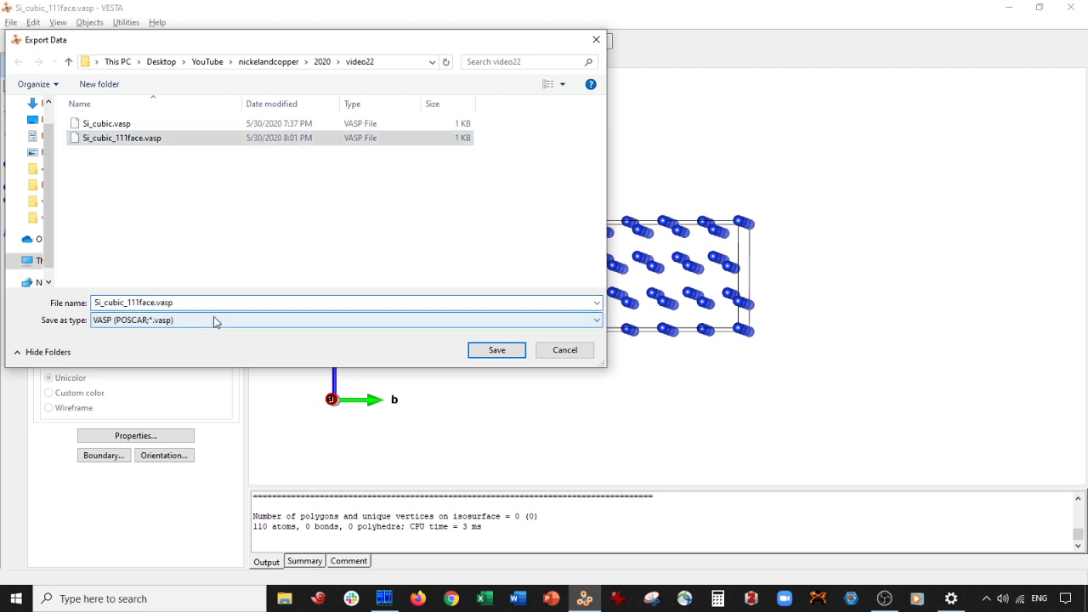
text(_3x2x1)
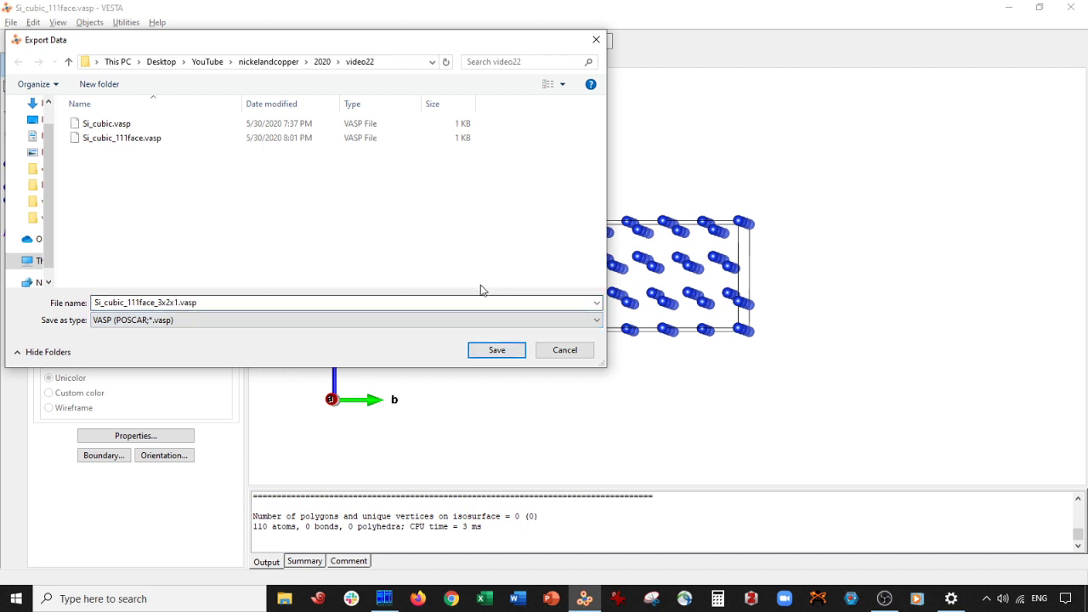
click(494, 350)
click(108, 120)
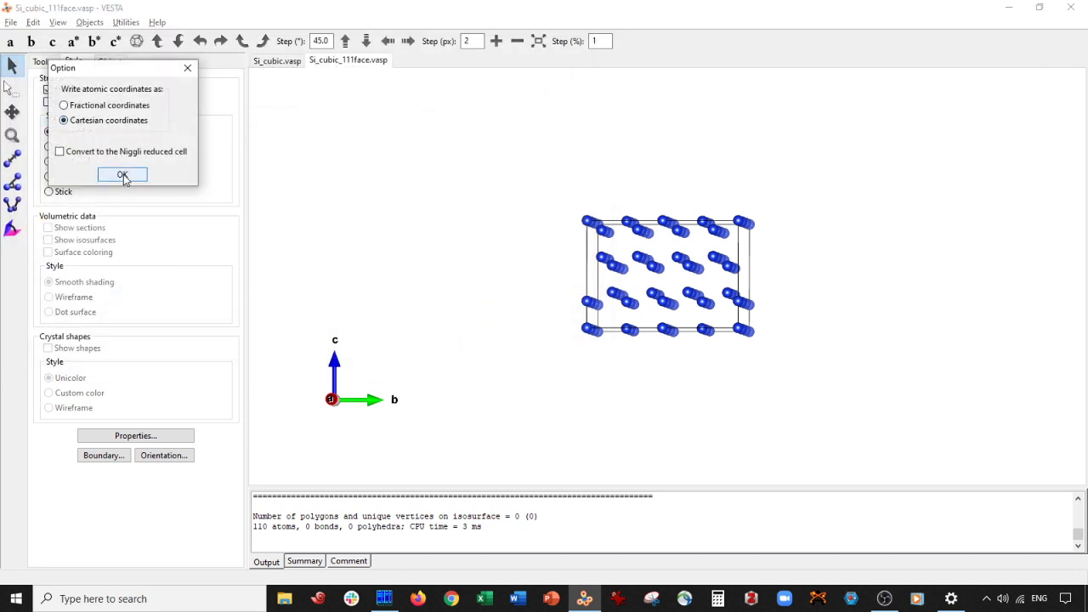
click(122, 172)
Delete the periodic duplicate atoms on the far a and b edges of the supercell, viewing it along c, and check it along a
click(8, 45)
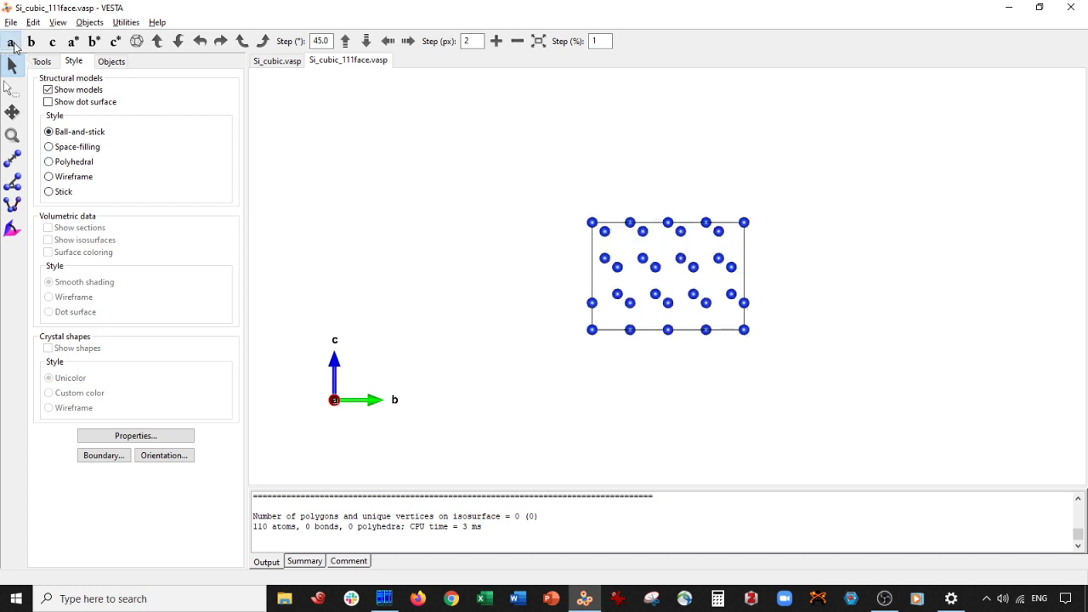
scroll(296, 195, up, 3)
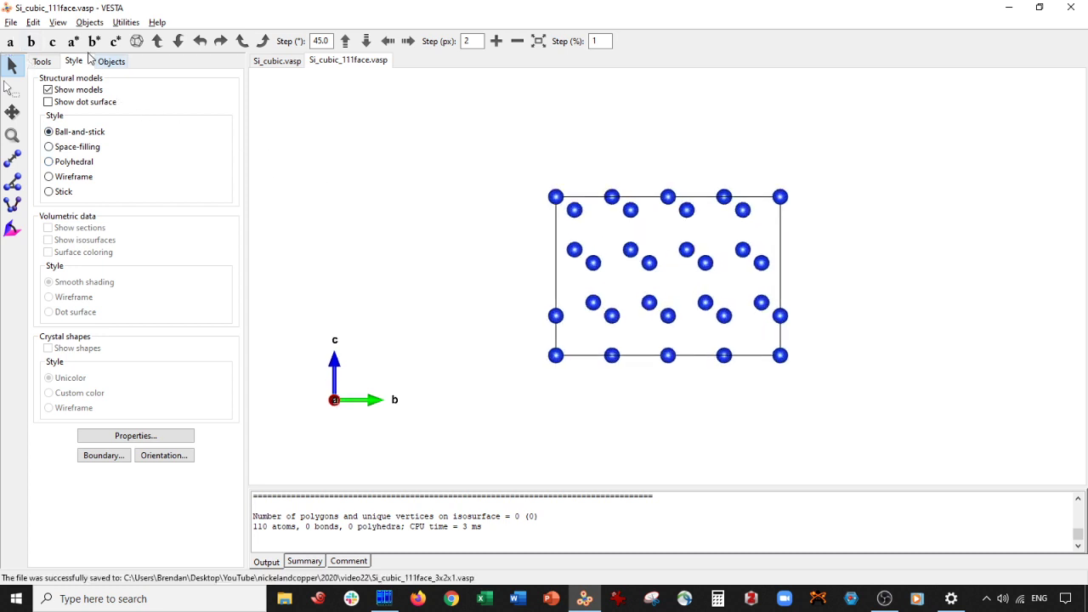
click(51, 41)
scroll(694, 249, down, 2)
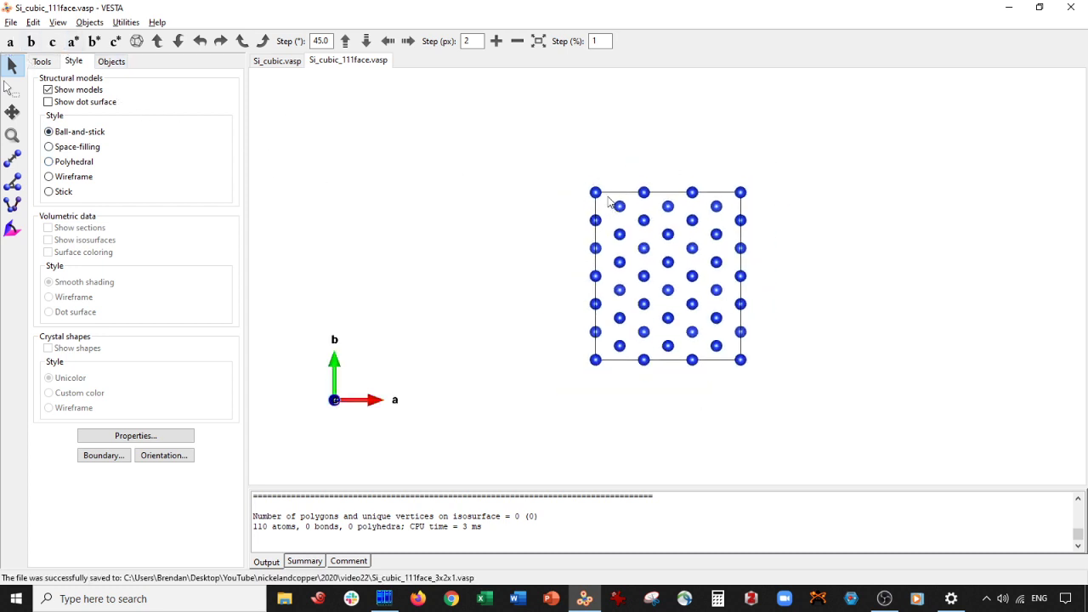
click(12, 88)
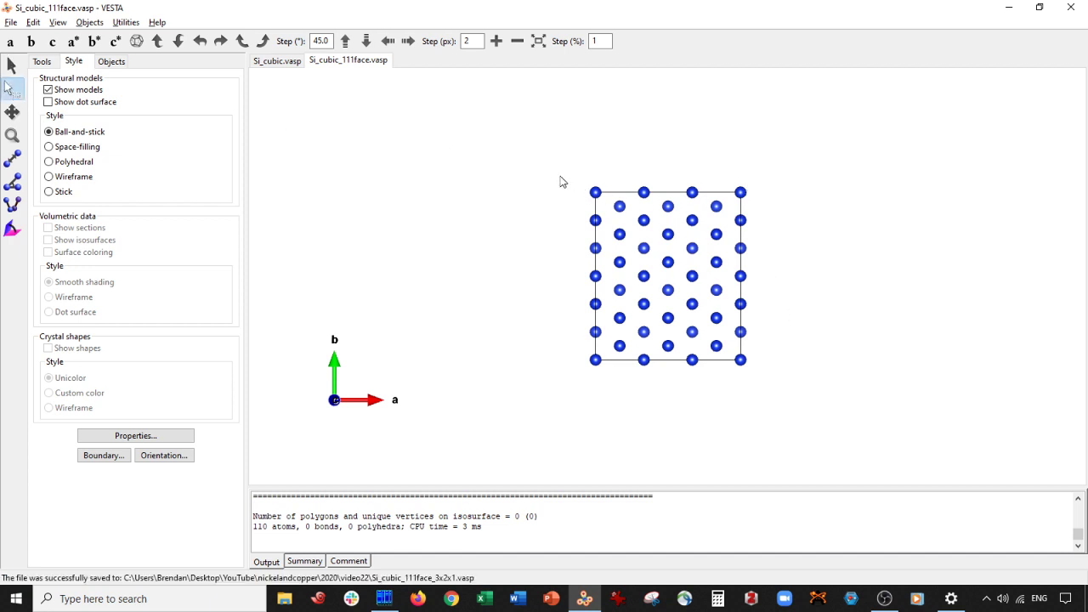
drag(535, 174, 794, 198)
key(Delete)
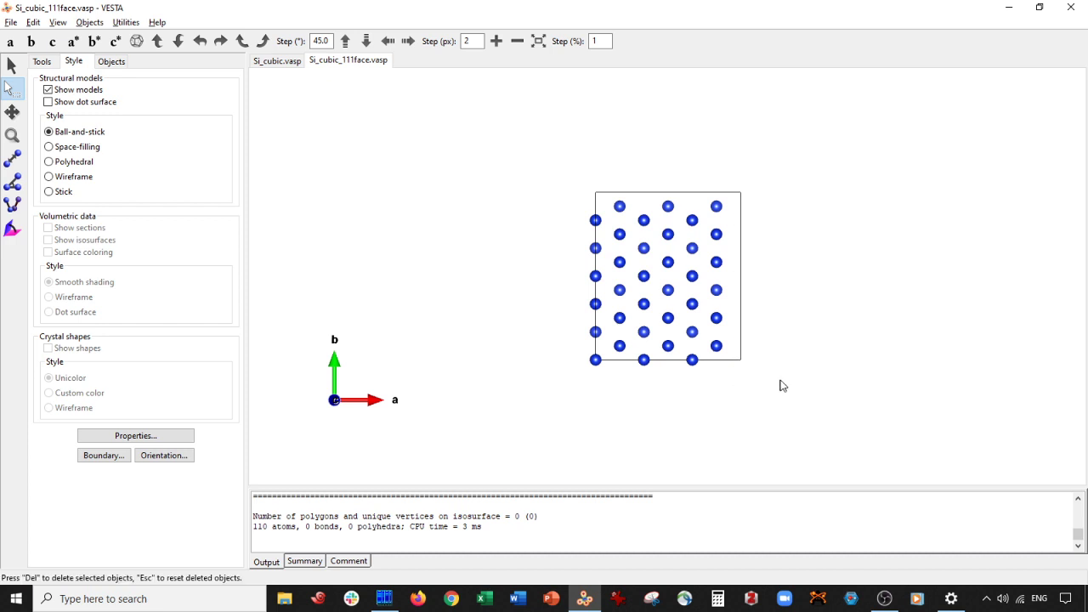
click(12, 42)
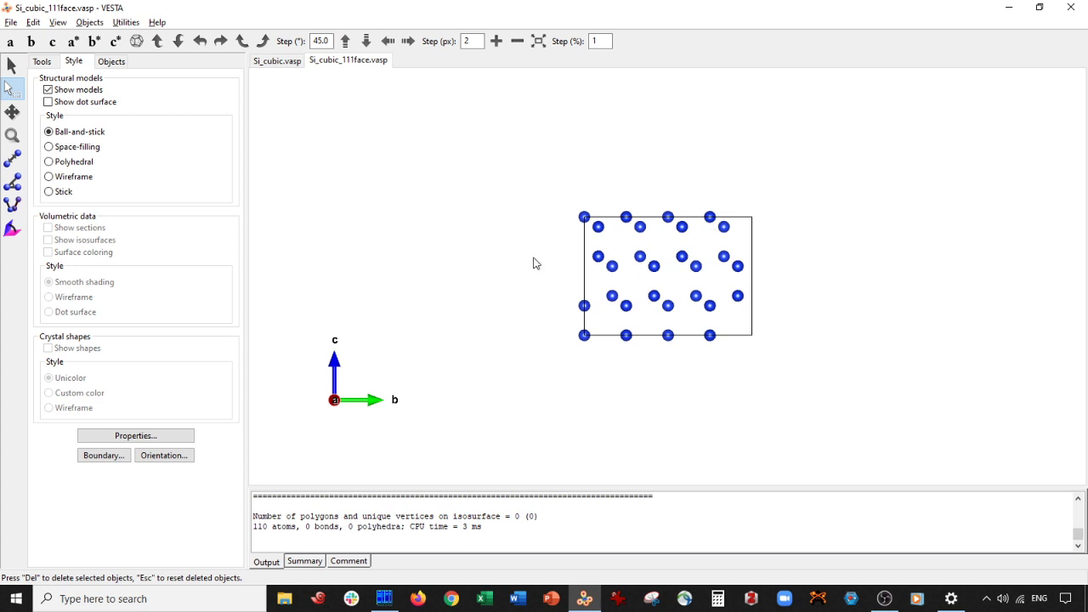
click(52, 41)
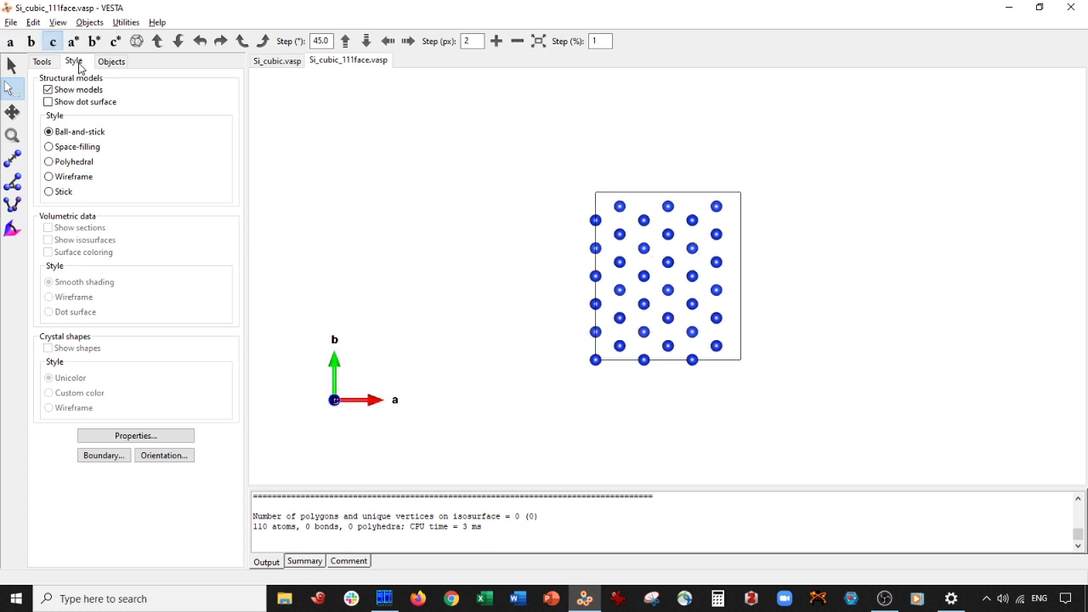
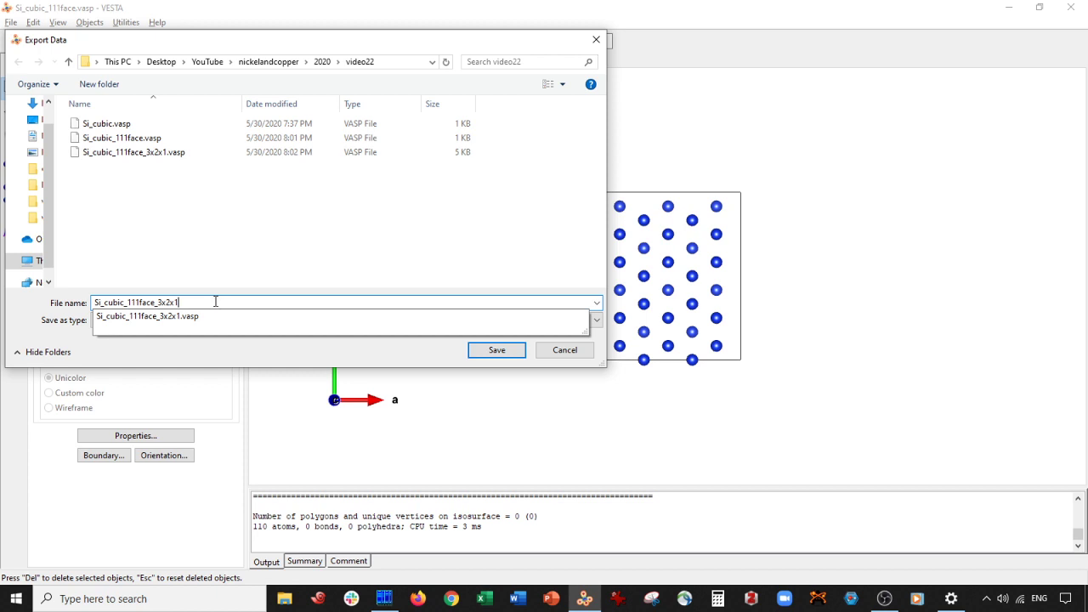
Export the trimmed supercell as an XYZ file named Si_cubic_111face_3x2x1
click(165, 320)
click(165, 320)
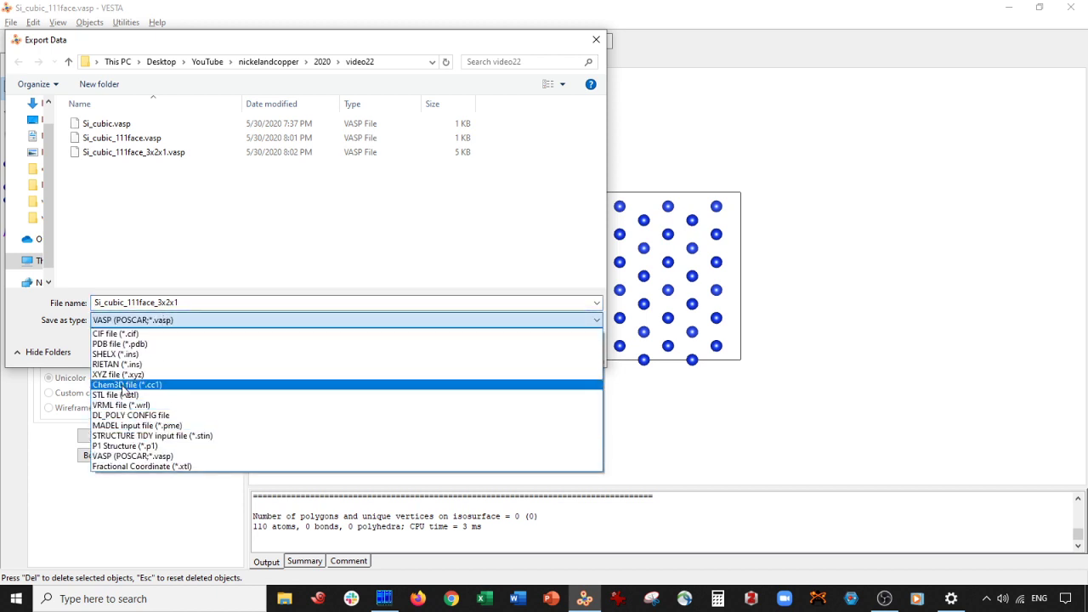
click(119, 374)
click(500, 358)
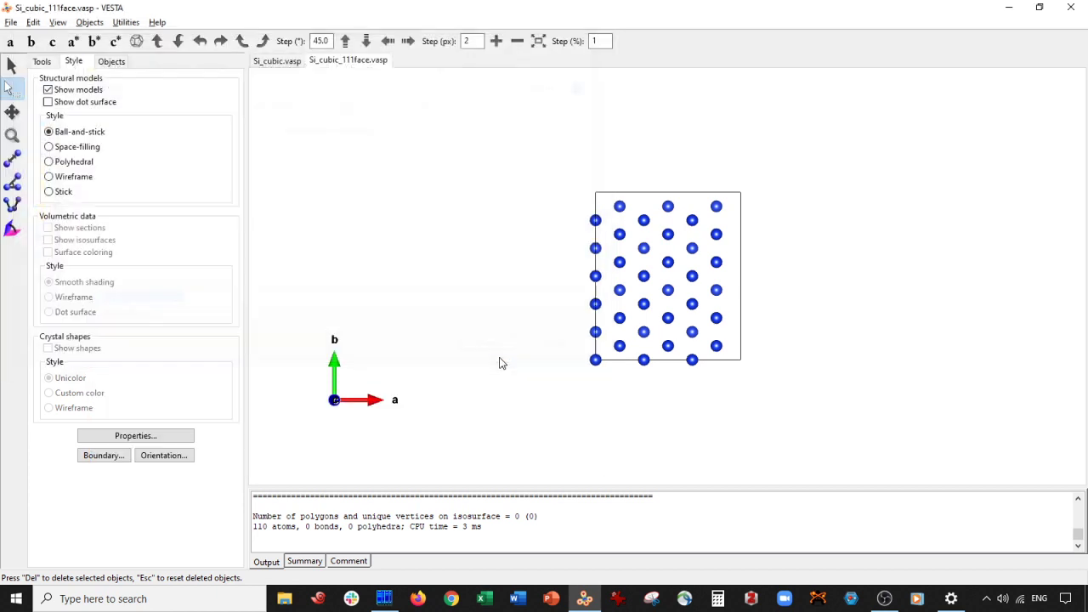
click(635, 309)
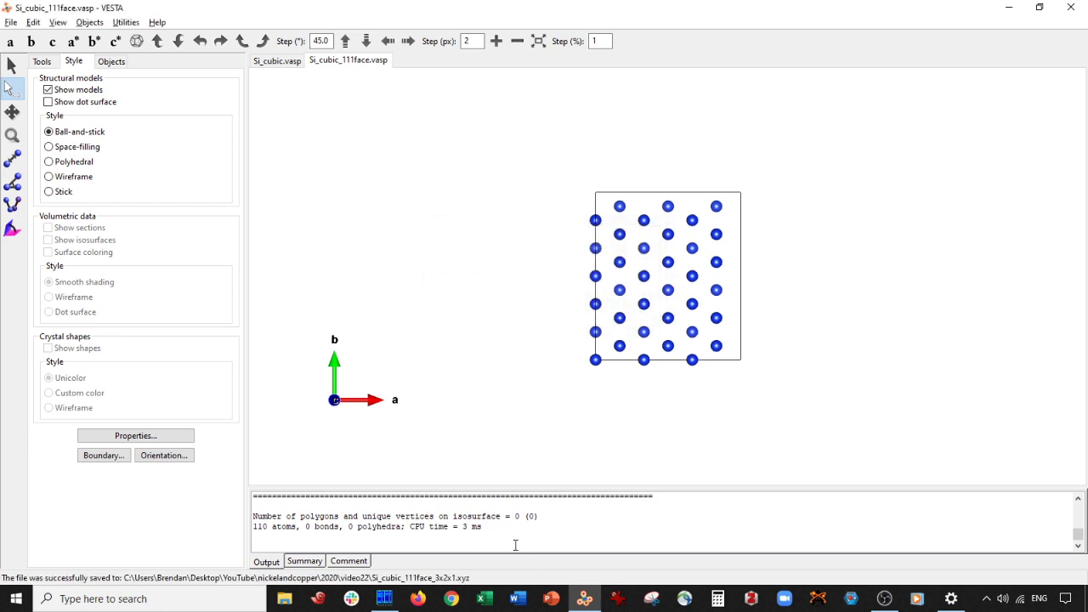
Check the exported supercell files in the video22 folder in Far Manager, and return to VESTA
click(388, 599)
key(Escape)
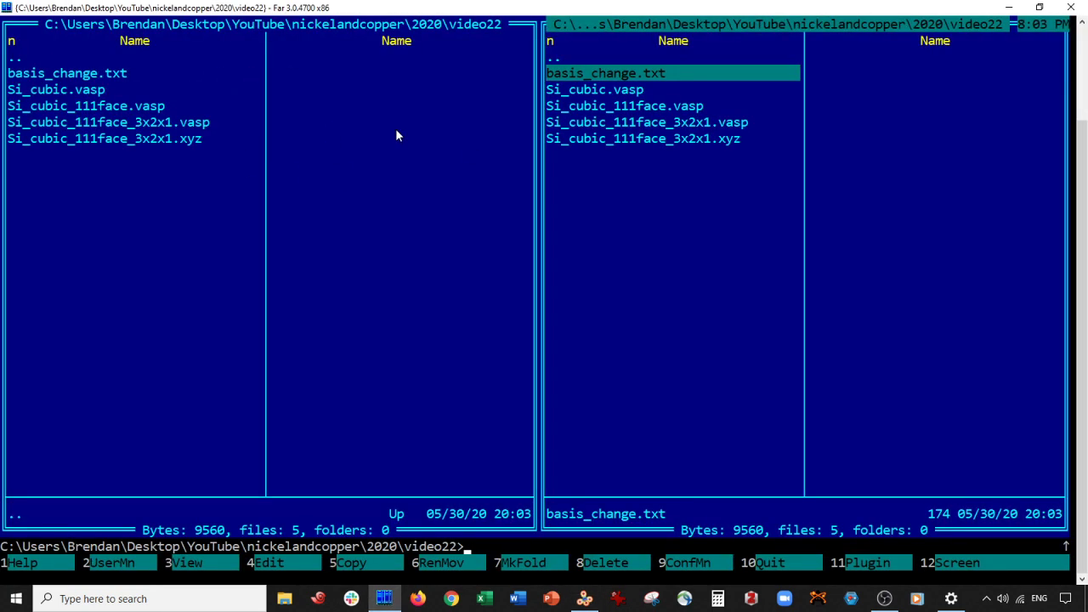
click(595, 123)
click(620, 137)
key(Up)
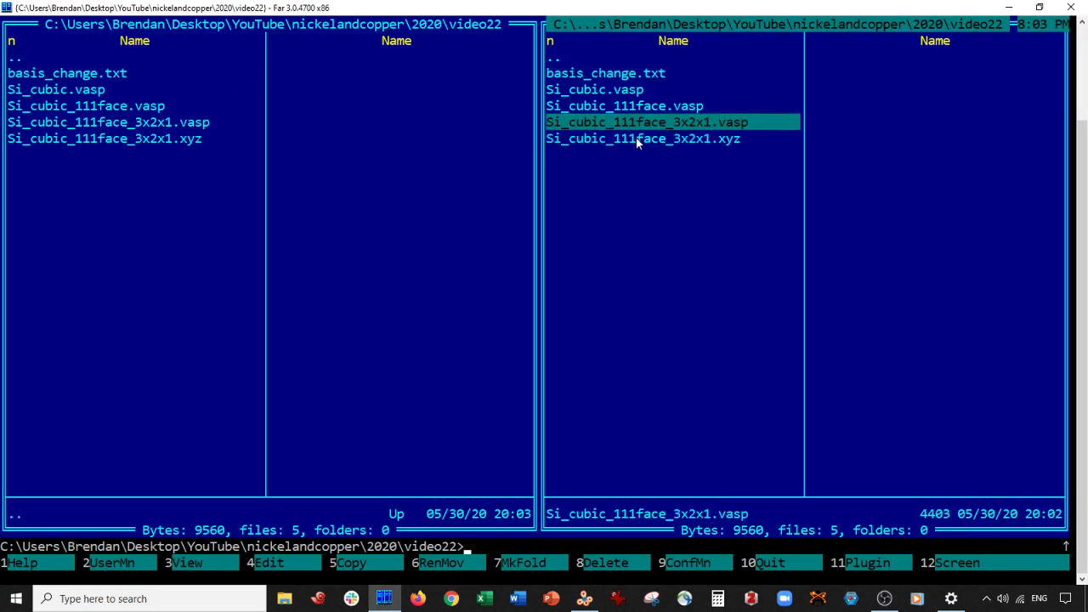
key(alt+Tab)
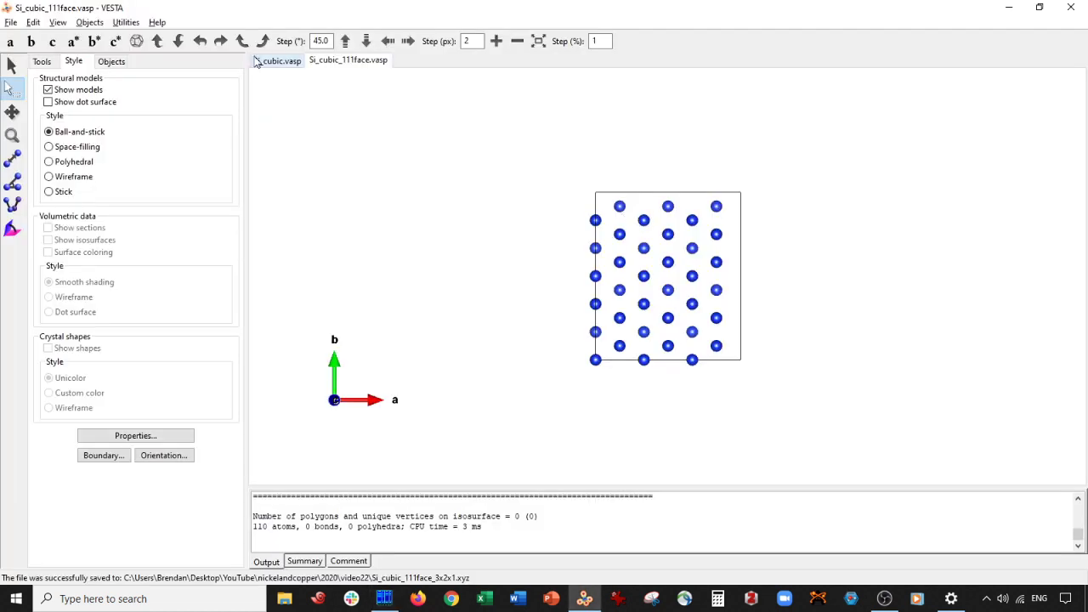
Restore the deleted atoms and export the supercell in VASP format as Si_cubic_111face_3x2x1_w_vacuum.vasp with Cartesian coordinates
click(10, 22)
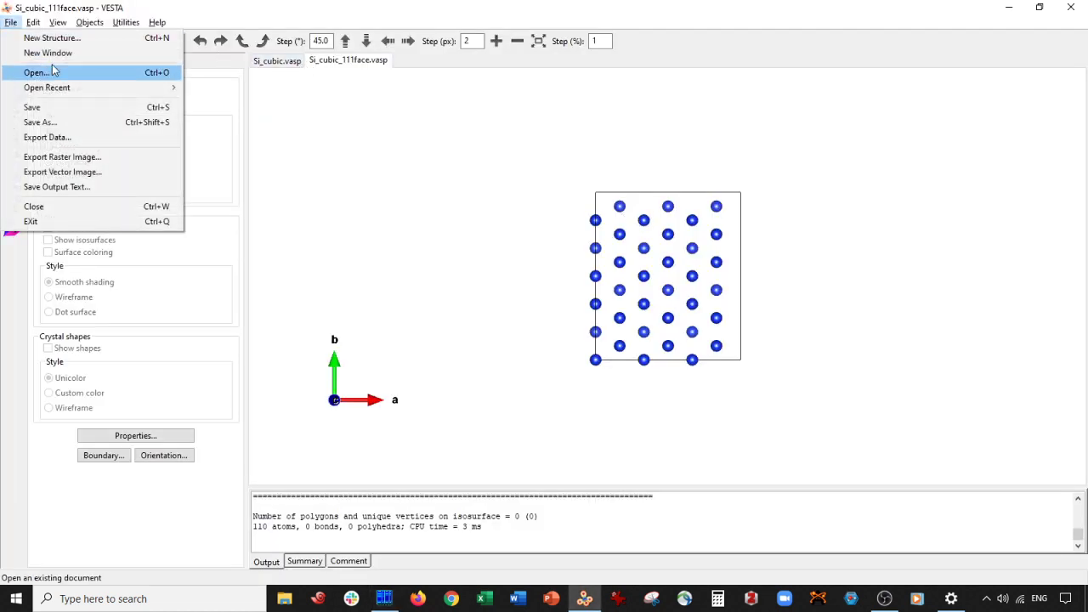
click(50, 70)
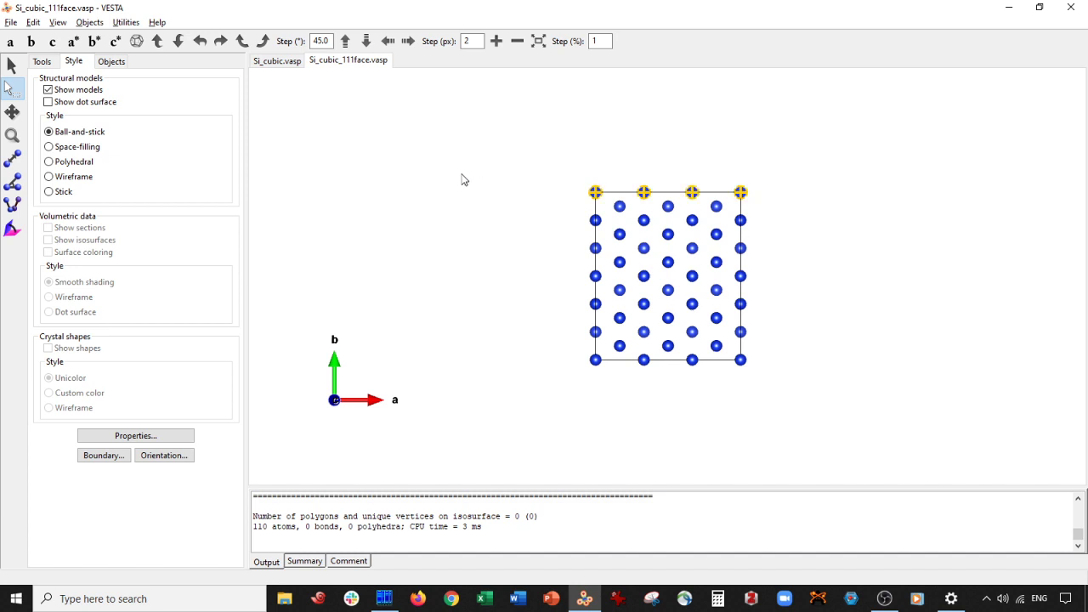
click(11, 22)
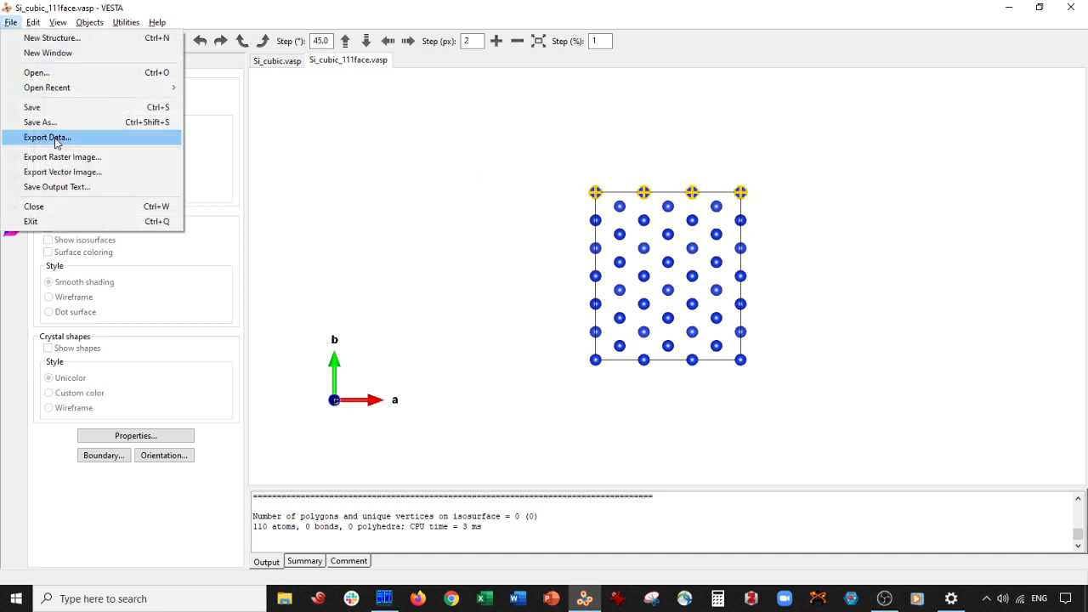
click(48, 138)
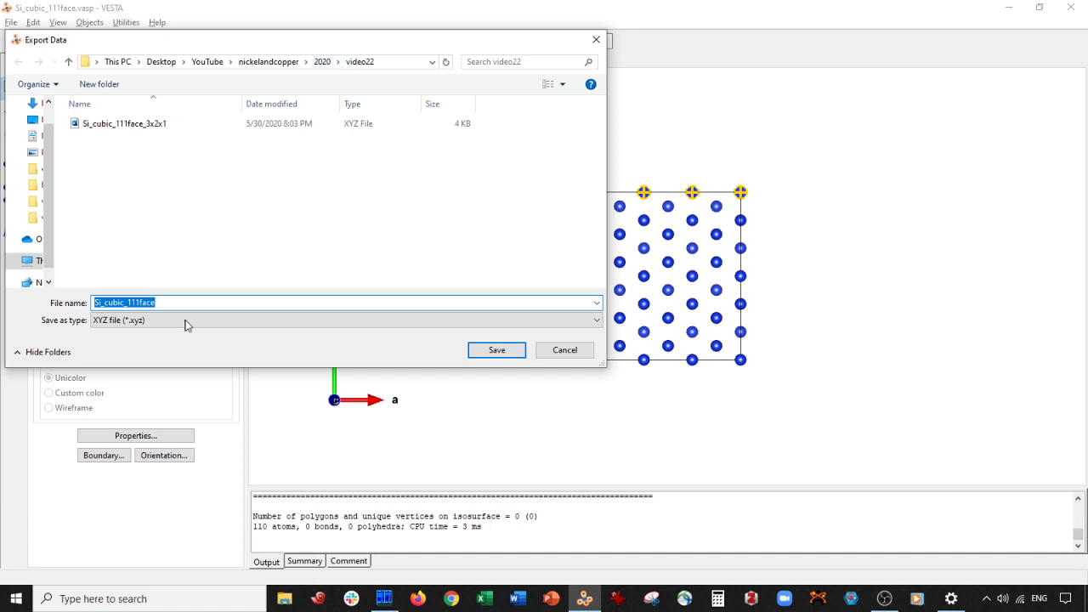
click(187, 321)
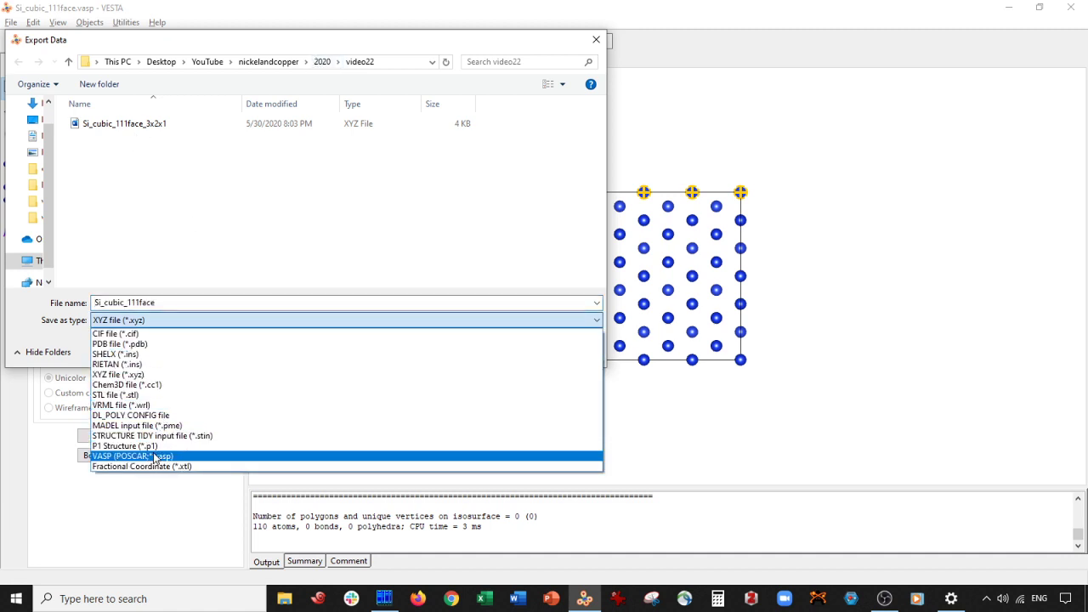
click(153, 457)
click(177, 153)
click(180, 303)
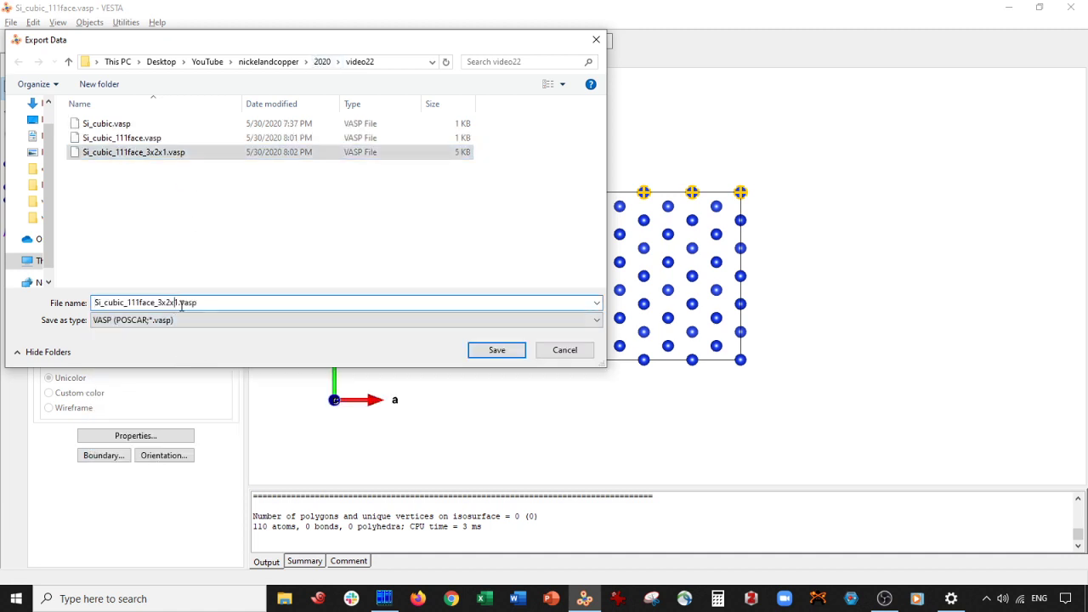
text(_w_vacuum)
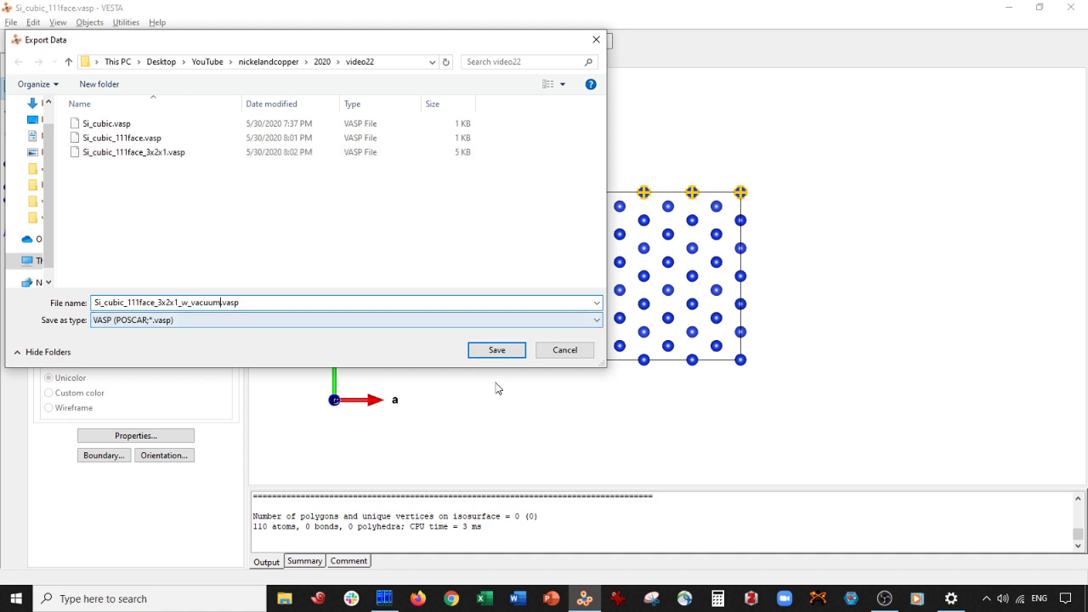
click(486, 351)
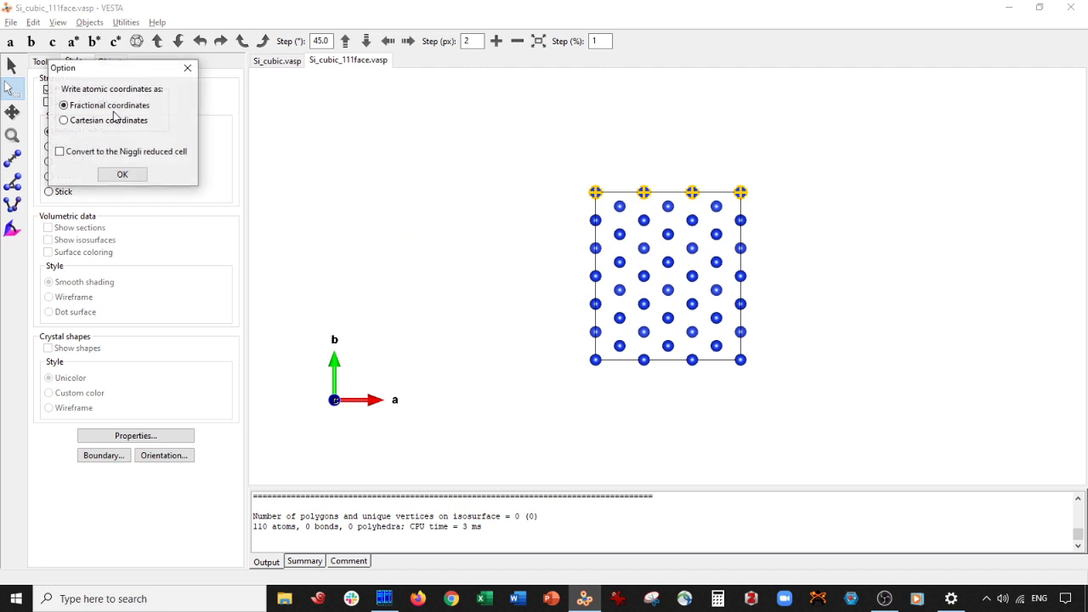
click(122, 174)
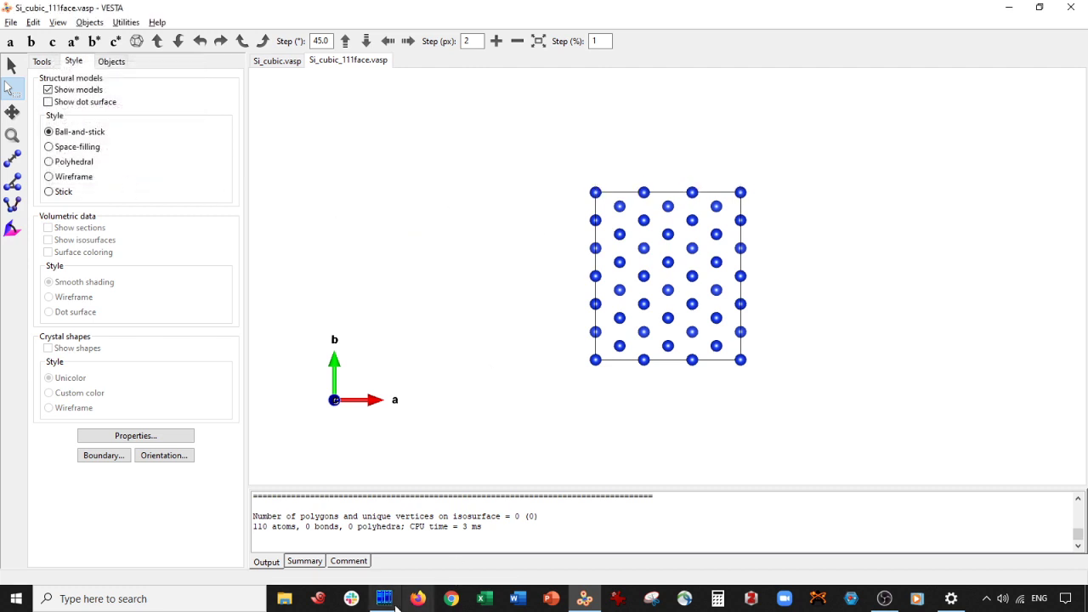
Switch to Far Manager and copy all the atom coordinate lines from Si_cubic_111face_3x2x1.xyz
click(384, 598)
click(635, 155)
click(638, 138)
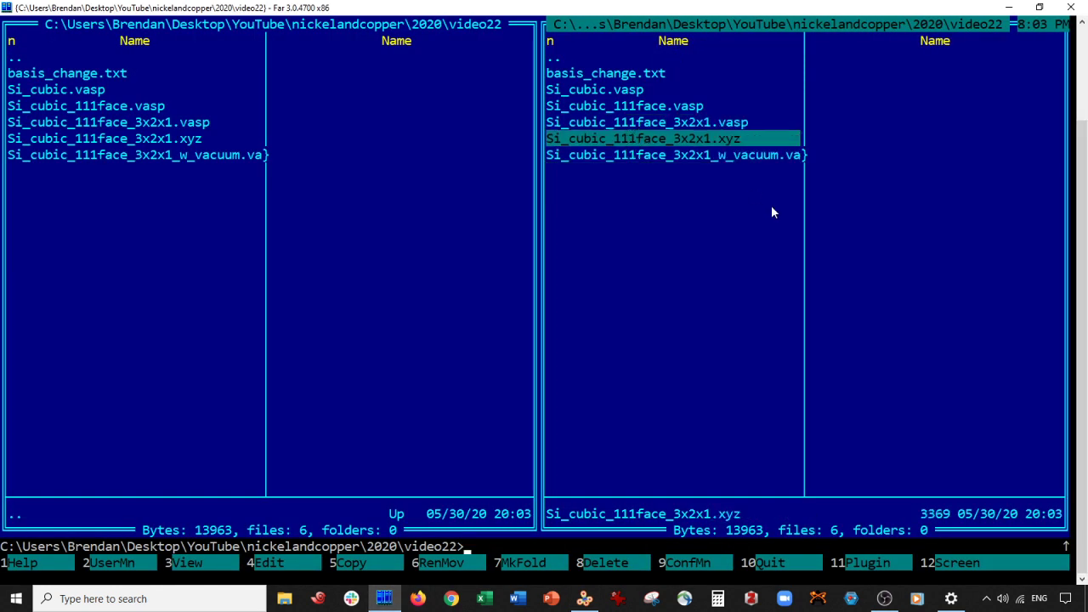
key(F4)
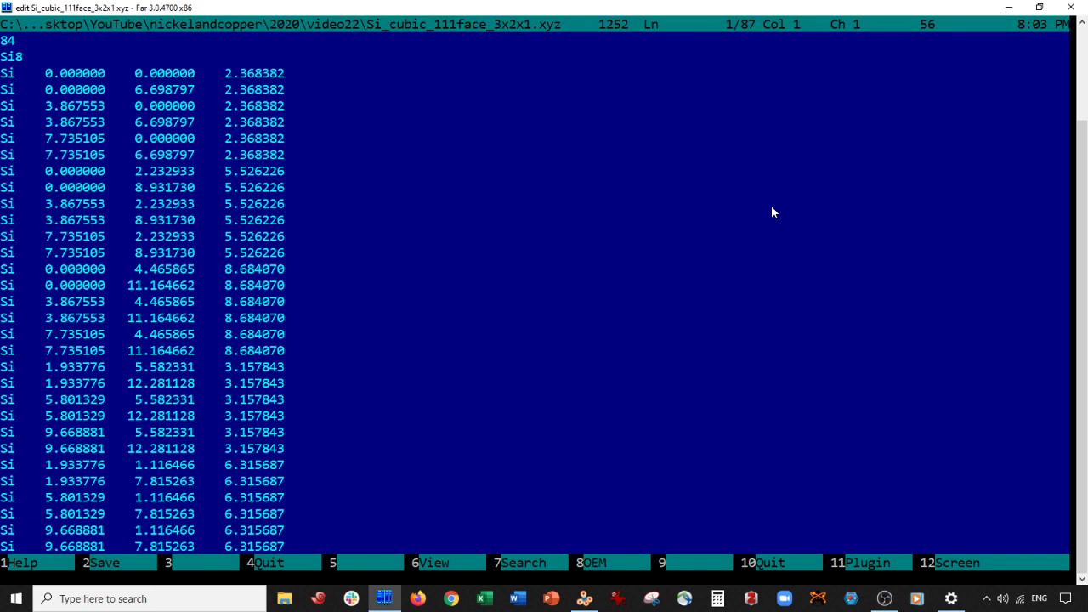
key(shift+Page_Down)
key(shift+Page_Down)
key(shift+Page_Down)
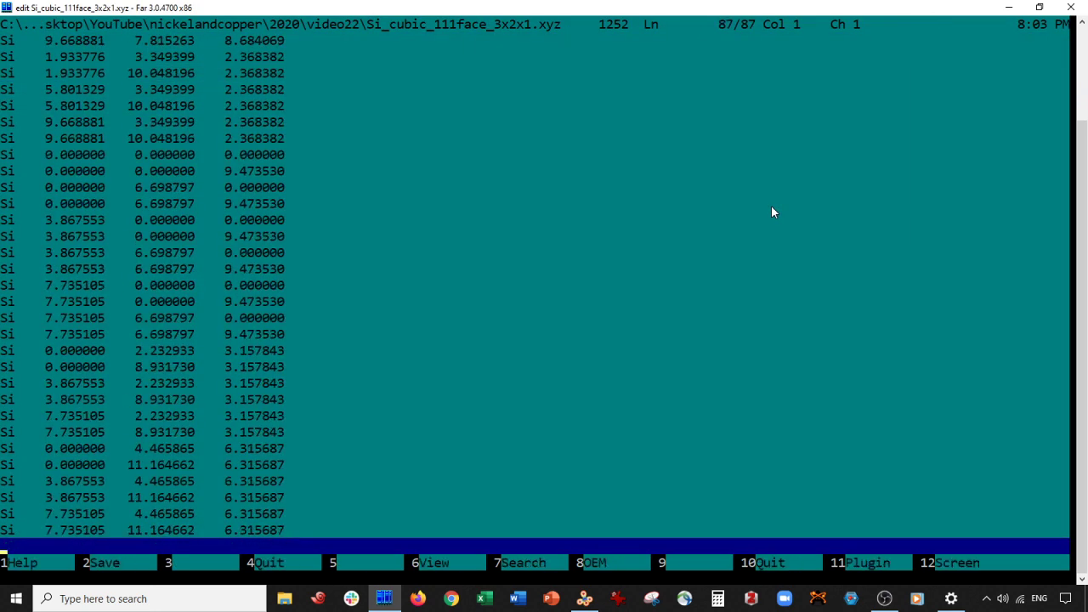
key(Escape)
Replace all coordinate lines below Cartesian in Si_cubic_111face_3x2x1_w_vacuum.vasp with the atom lines copied from the XYZ file
key(Down)
key(F4)
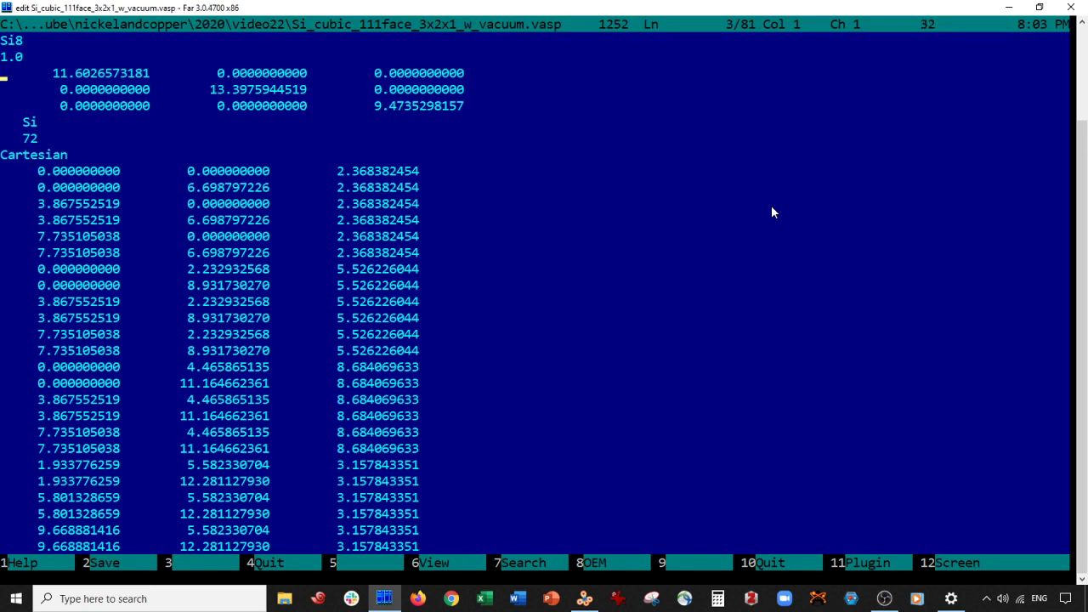
key(Down)
key(shift+Down)
key(ctrl+shift+End)
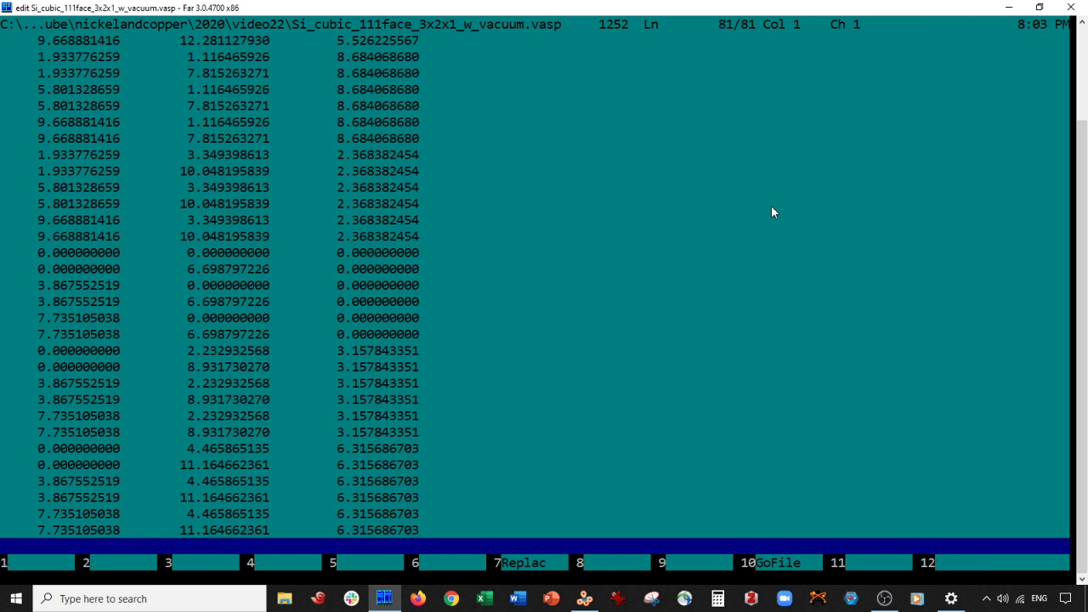
key(ctrl+v)
Remove the Si element label from every pasted coordinate line in the vacuum VASP file and set the atom count to 84
key(ctrl+alt+shift+Home)
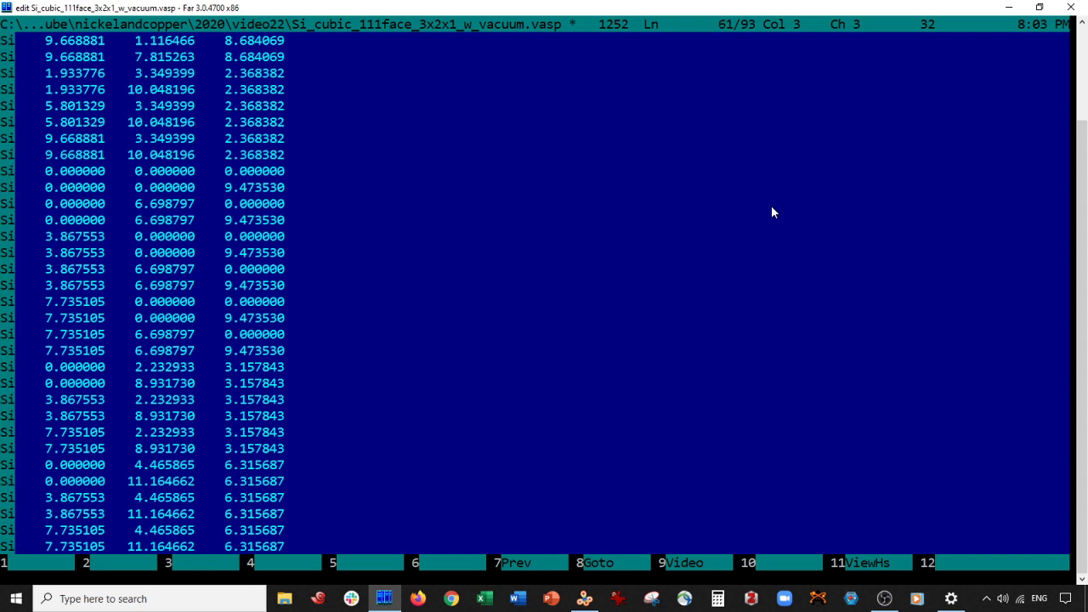
key(alt+shift+Down)
key(alt+shift+Down)
key(alt+shift+Down)
key(alt+shift+Down)
key(alt+shift+Down)
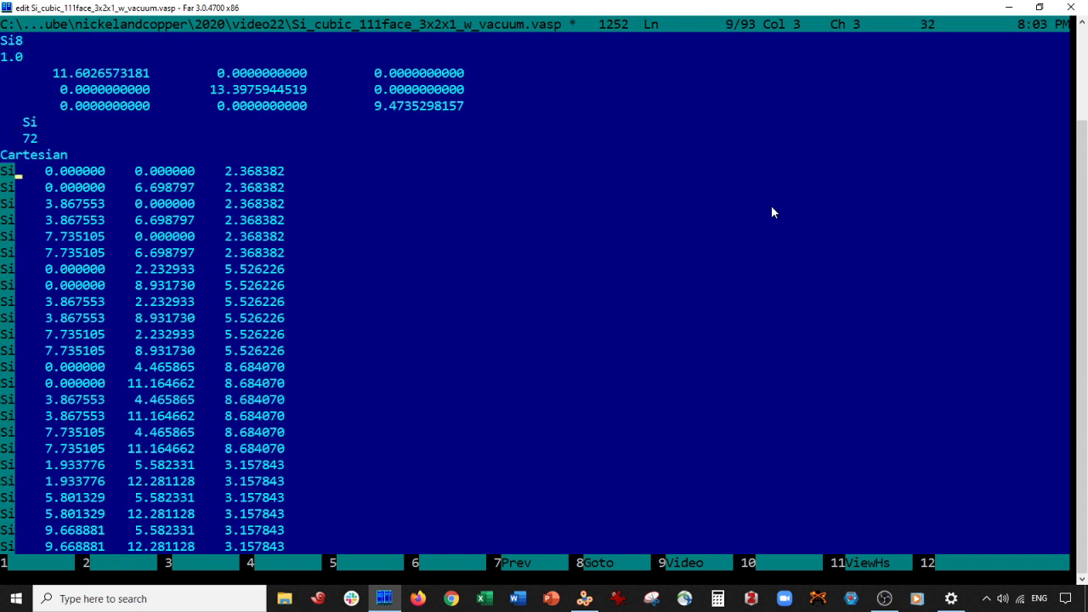
key(Delete)
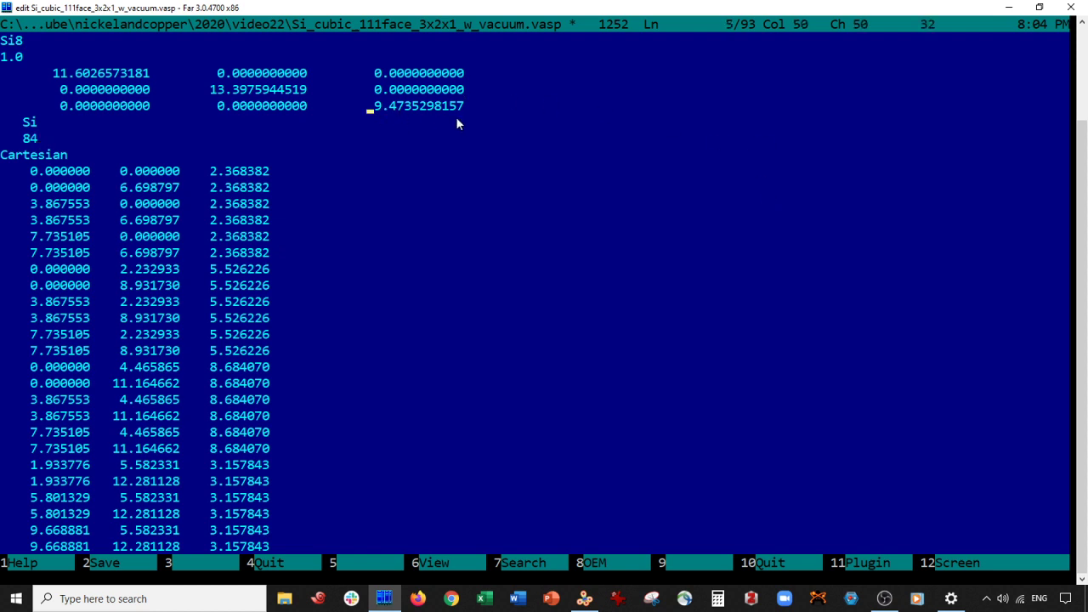
Set the whole-number part of the third lattice vector's z component to 24, then save and close the file
text(24)
key(F2)
key(Escape)
Switch to VESTA and open Si_cubic_111face_3x2x1_w_vacuum.vasp from the video22 folder
click(585, 599)
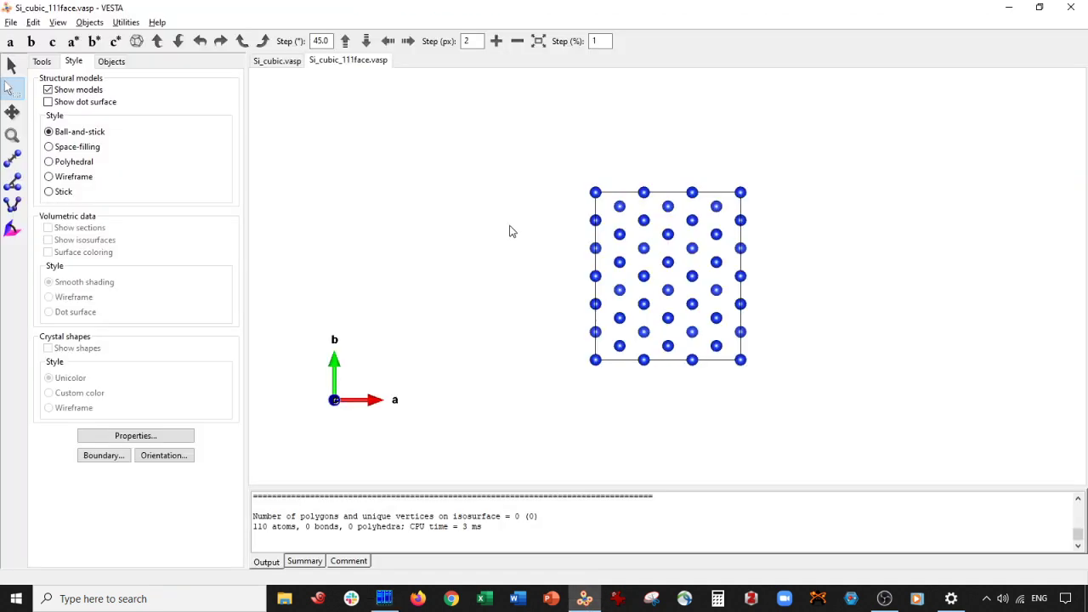
key(ctrl+o)
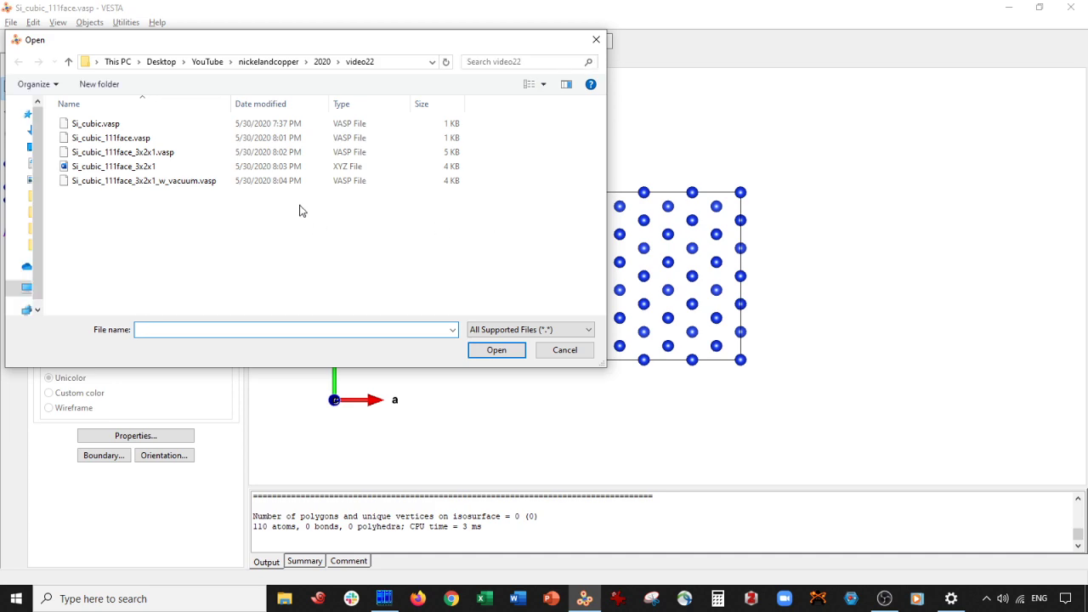
click(233, 181)
double_click(234, 181)
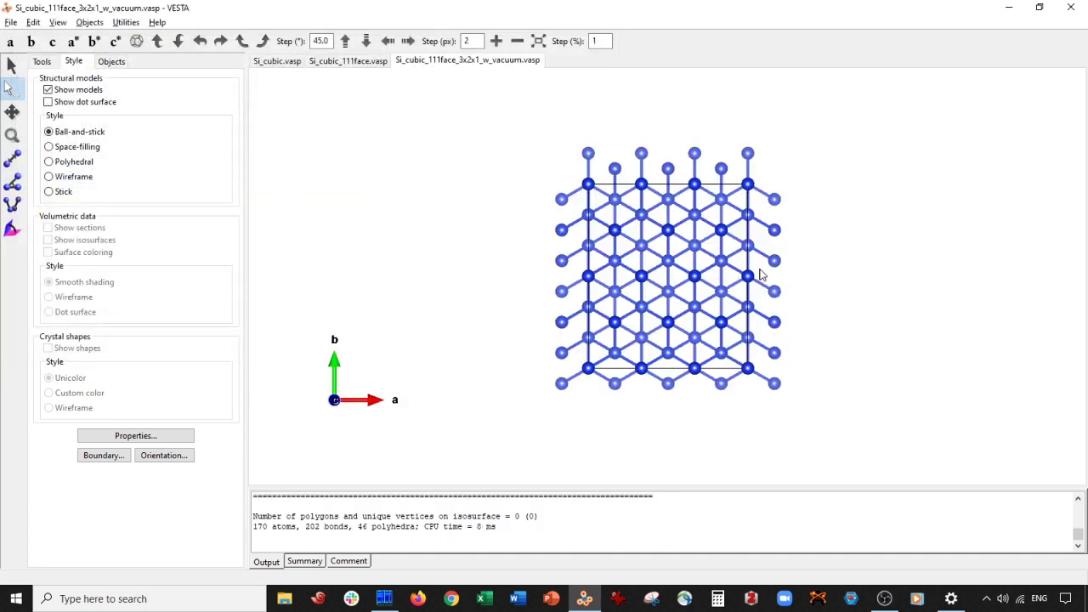
Turn the slab to a side view and delete the row of atoms lying above the upper edge of the cell
click(12, 65)
drag(428, 390, 630, 164)
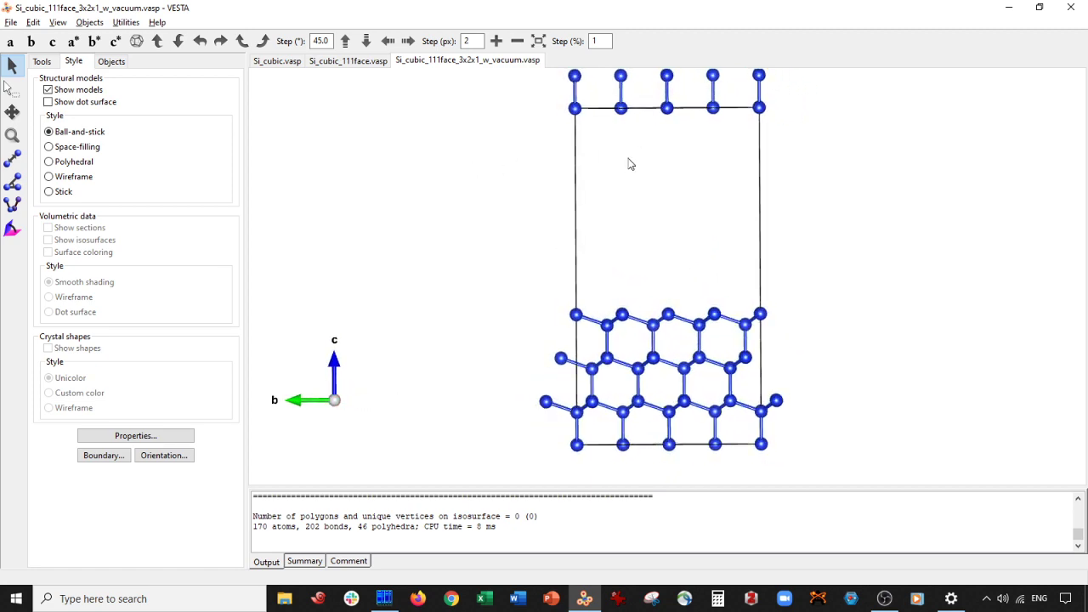
scroll(630, 164, down, 2)
click(34, 22)
key(Escape)
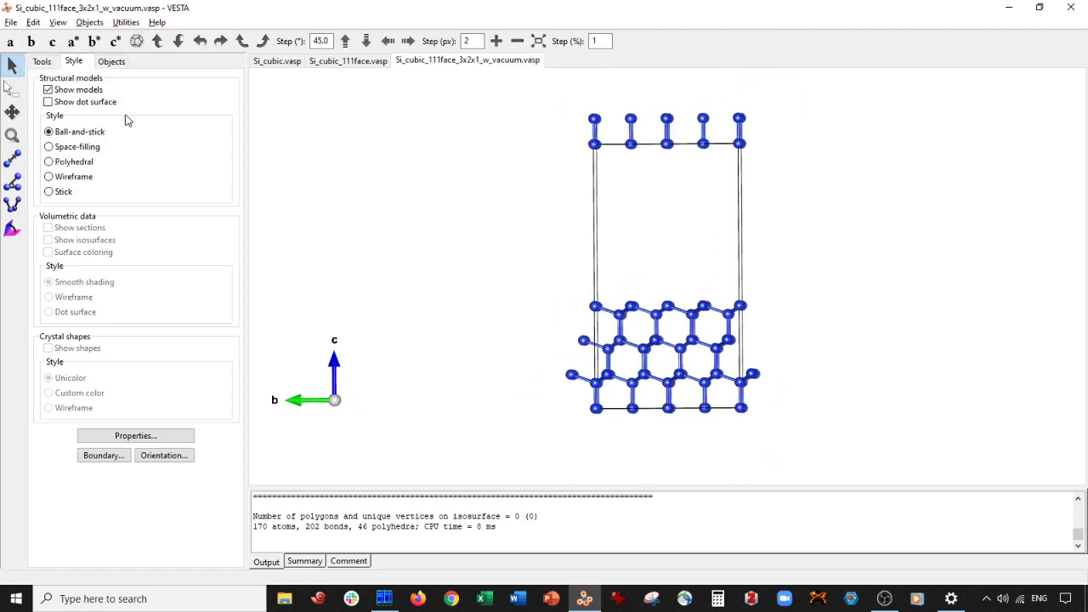
key(s)
drag(776, 123, 793, 167)
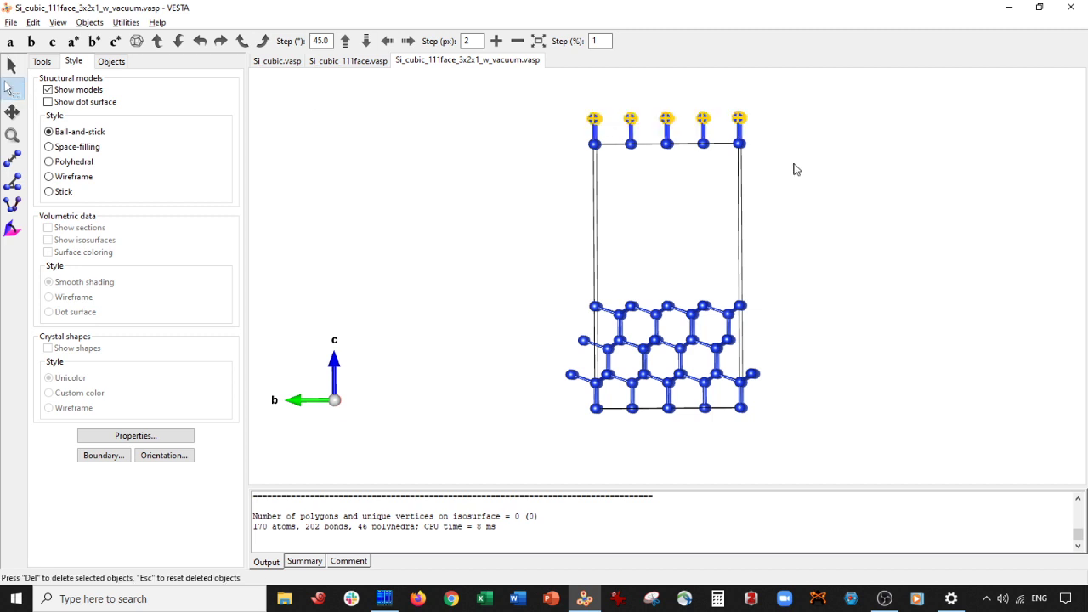
key(Delete)
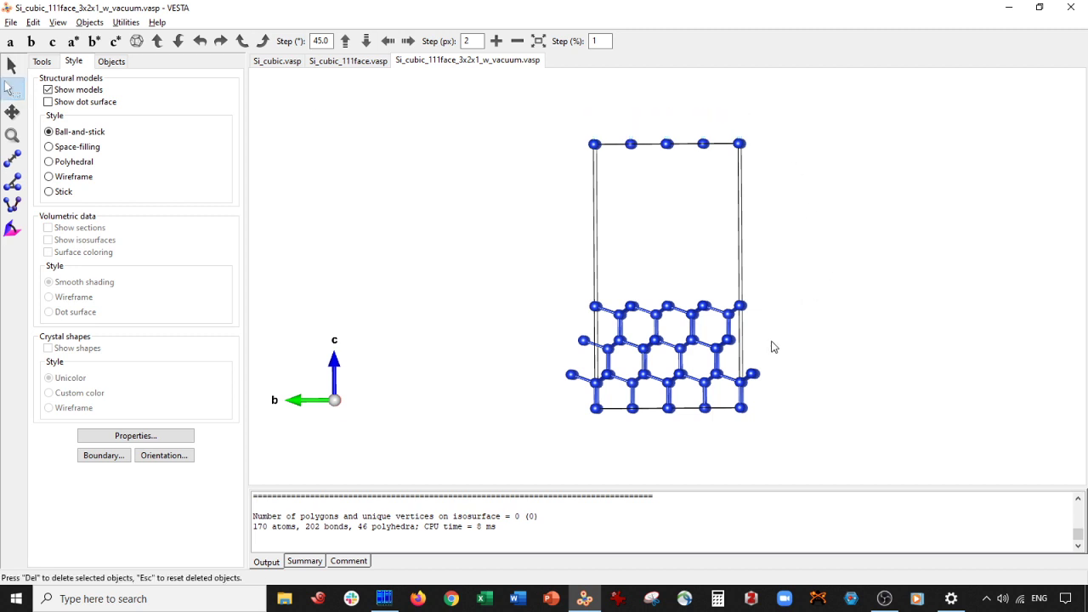
Delete the atoms protruding beyond the cell's side boundaries, viewing the slab along the a axis and after a 90° turn
click(11, 40)
drag(473, 141, 591, 445)
drag(753, 330, 800, 413)
click(219, 41)
click(219, 41)
drag(503, 249, 595, 429)
key(Delete)
drag(748, 292, 829, 422)
key(Delete)
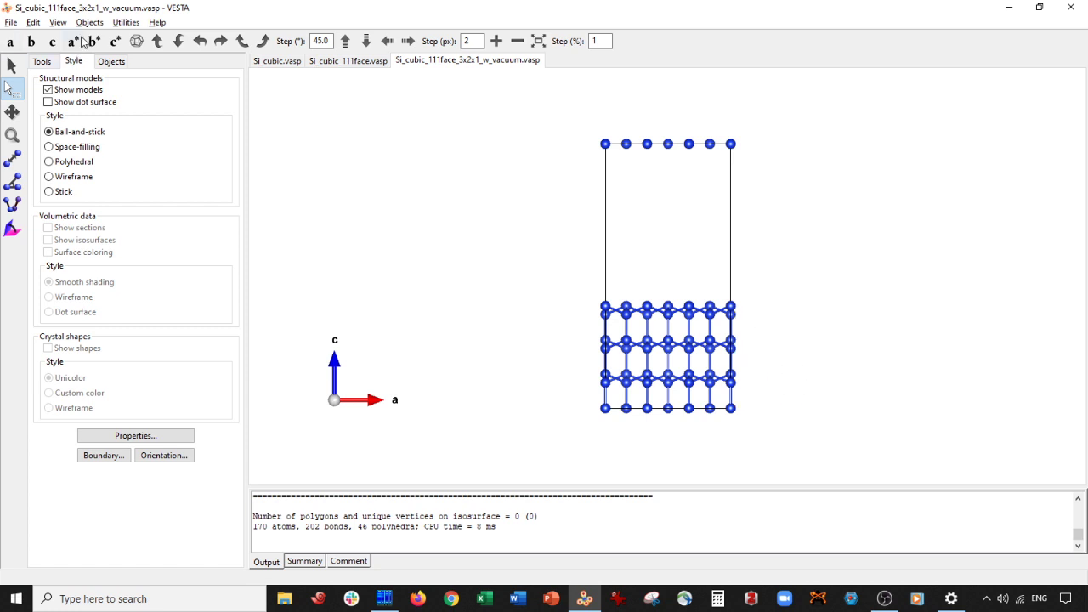
Compare the vacuum slab with the Si_cubic_111face.vasp structure, both viewed along the a axis
click(10, 41)
scroll(408, 255, up, 1)
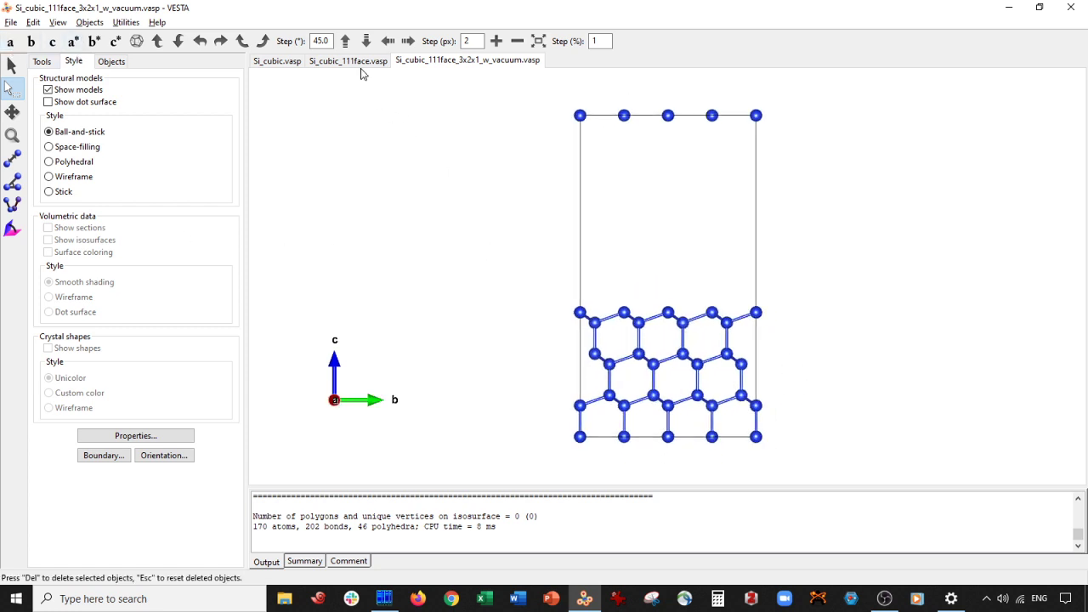
click(350, 61)
click(10, 40)
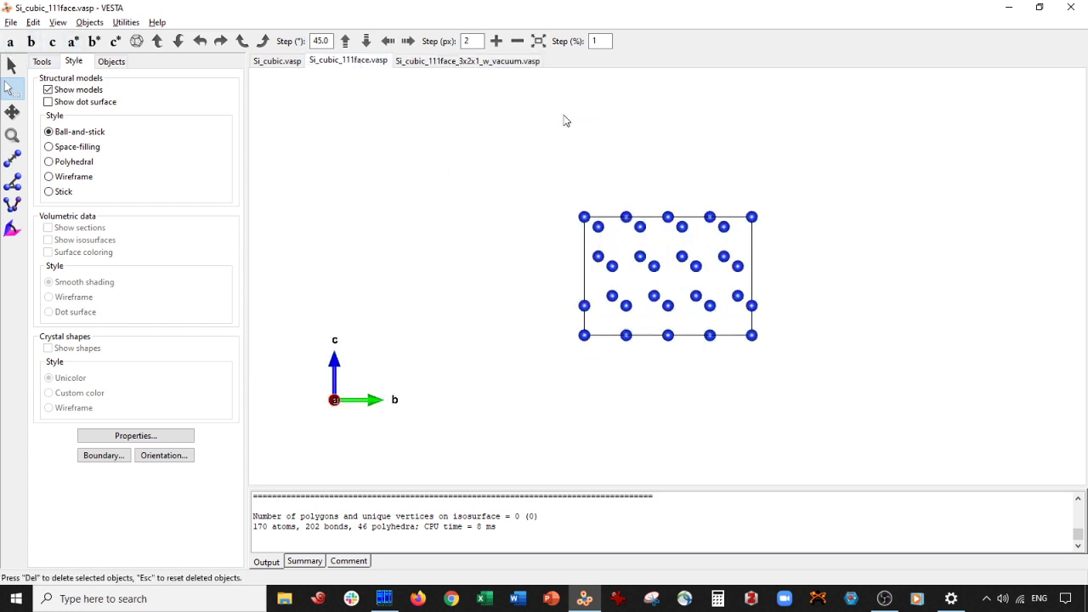
Snip the Si_cubic.vasp structure viewed edge-on to its lattice planes and place the snip beside the vacuum slab for comparison
click(276, 62)
click(12, 67)
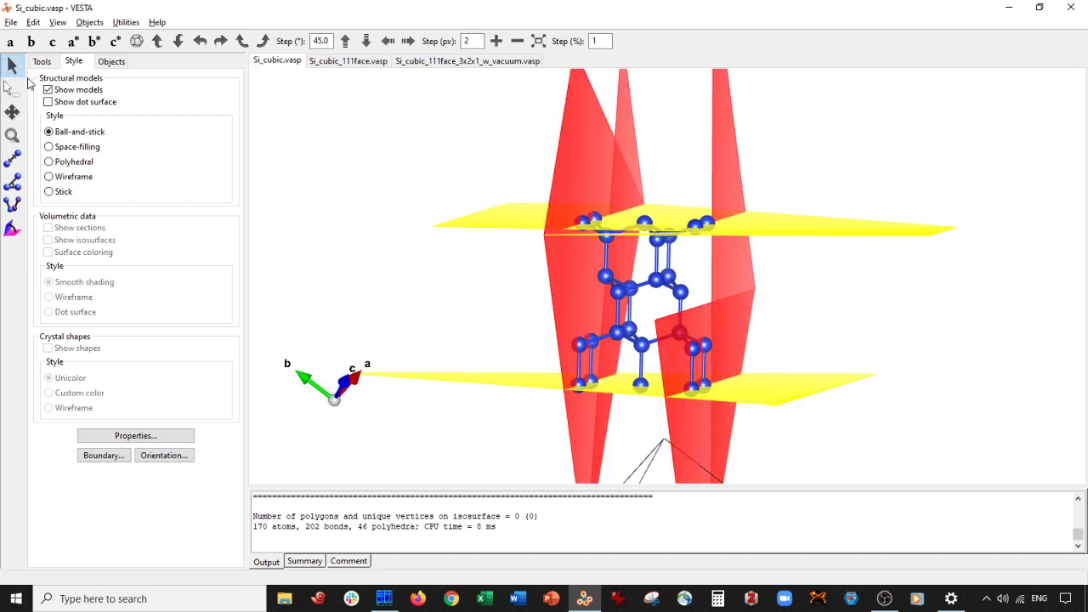
mouse_move(420, 317)
mouse_down()
mouse_move(462, 346)
mouse_move(437, 318)
mouse_move(422, 323)
mouse_move(450, 332)
mouse_move(436, 326)
mouse_up()
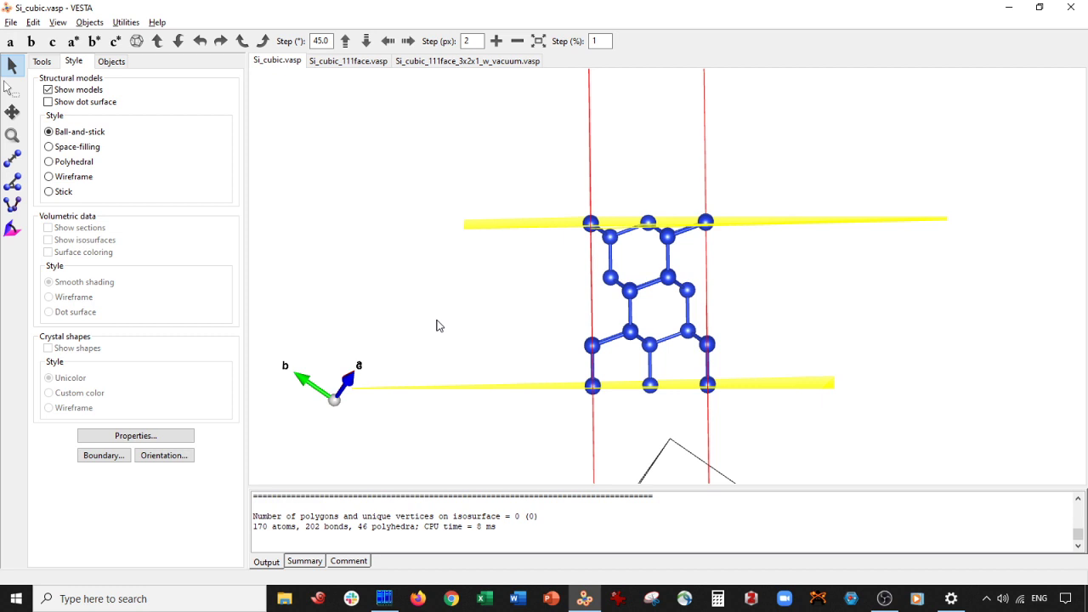
click(651, 599)
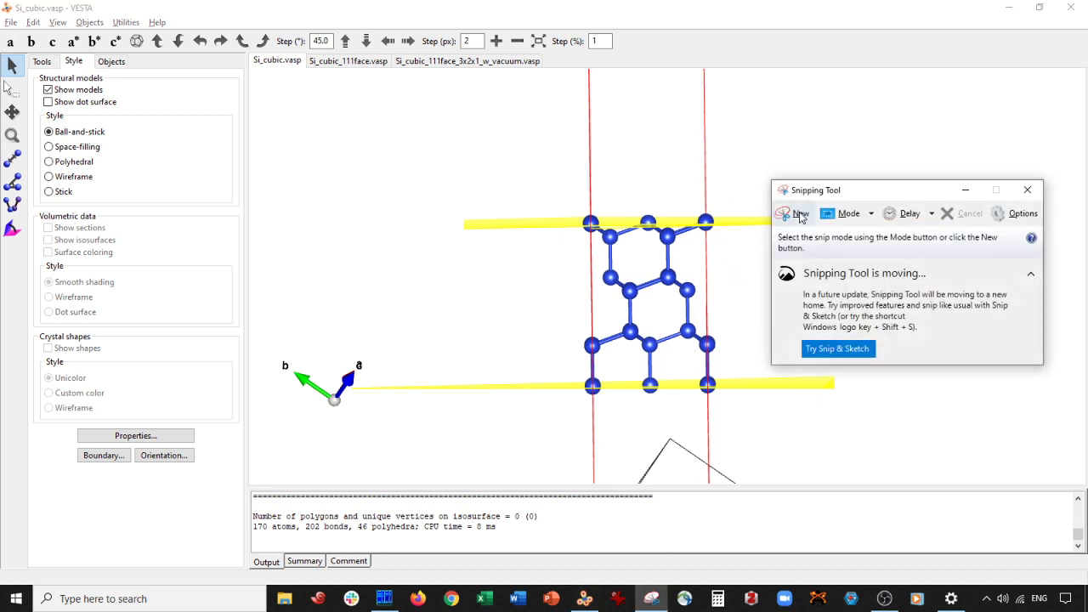
click(799, 216)
drag(549, 189, 749, 415)
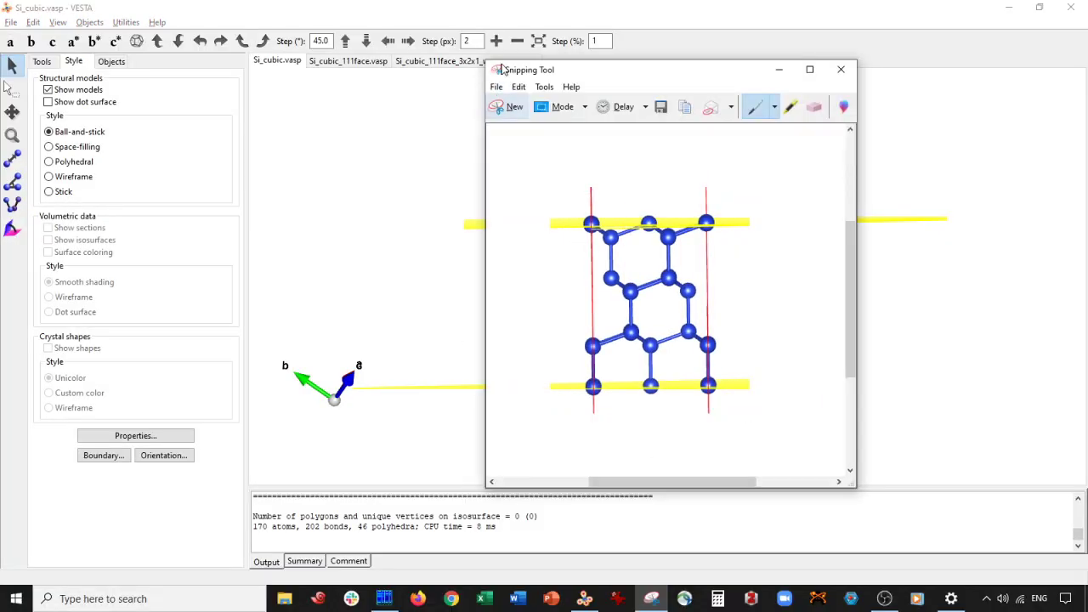
click(450, 61)
click(651, 598)
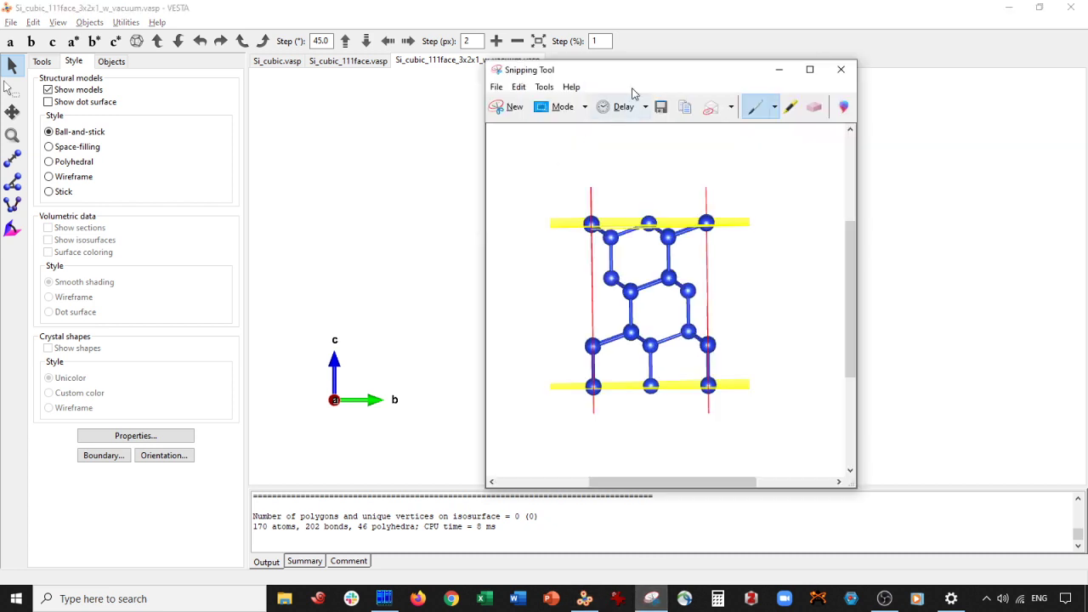
drag(674, 69, 347, 112)
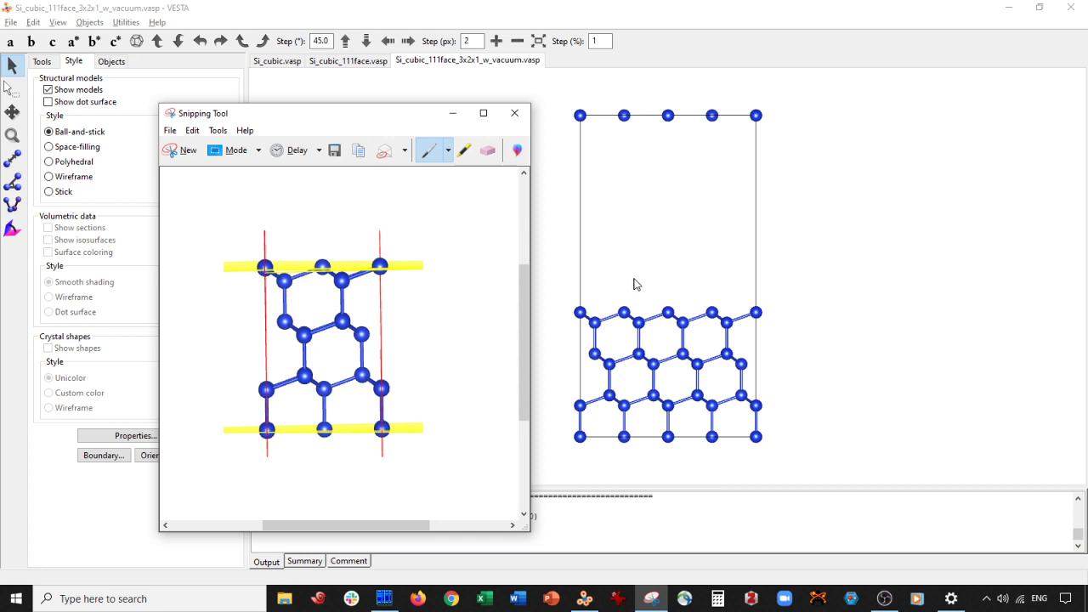
Inspect the vacuum slab in space-filling style, restore ball-and-stick, and look at the Si_cubic.vasp model with its lattice planes again
click(14, 65)
drag(708, 255, 405, 221)
click(77, 147)
drag(510, 213, 511, 191)
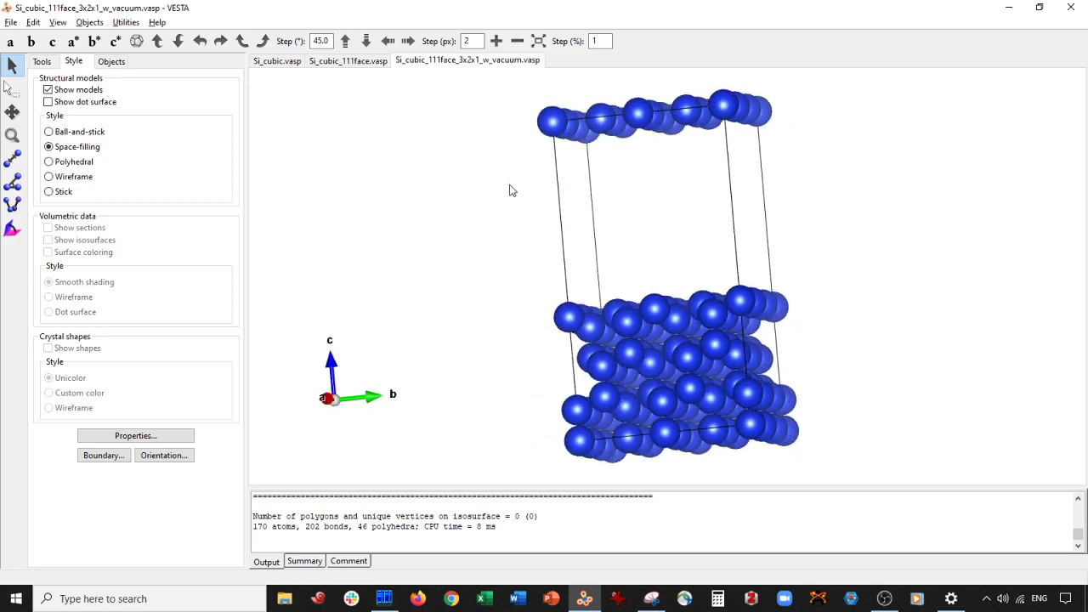
click(75, 132)
mouse_move(709, 287)
mouse_down()
mouse_move(738, 297)
mouse_move(728, 294)
mouse_up()
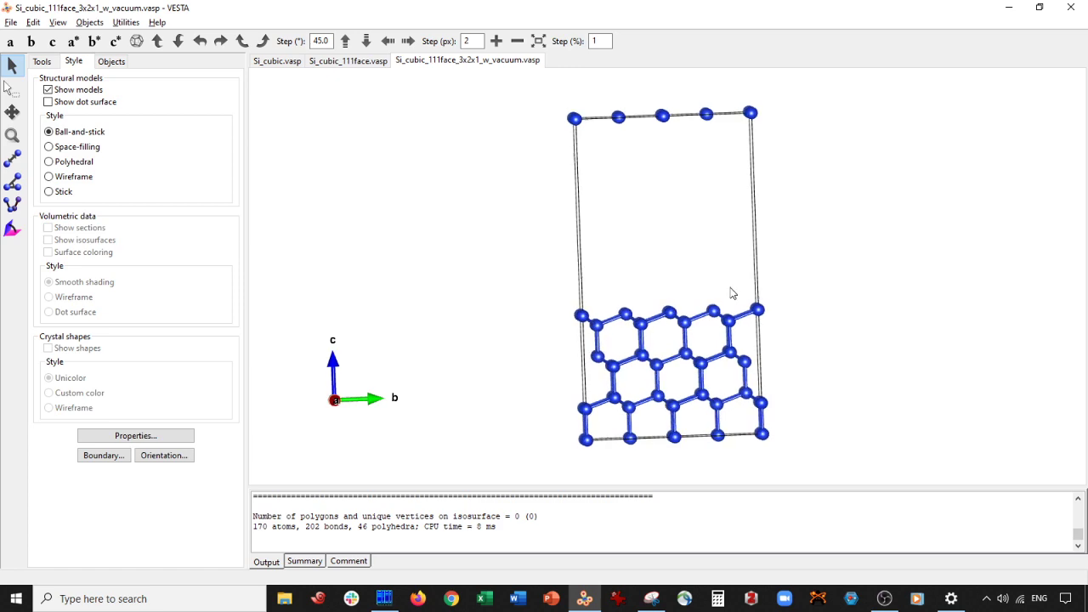
click(277, 61)
mouse_move(482, 332)
mouse_down()
mouse_move(479, 347)
mouse_move(306, 340)
mouse_move(542, 322)
mouse_move(490, 330)
mouse_up()
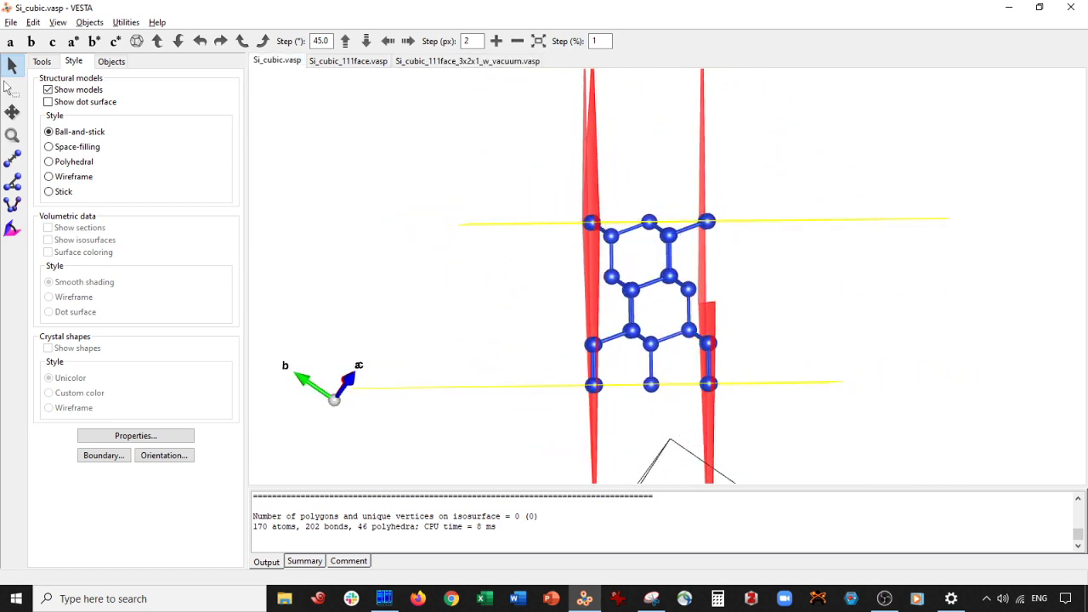
Switch to Far Manager, review Si_cubic.vasp, and set the title line of Si_cubic_111face.vasp to Si12
click(384, 598)
click(595, 90)
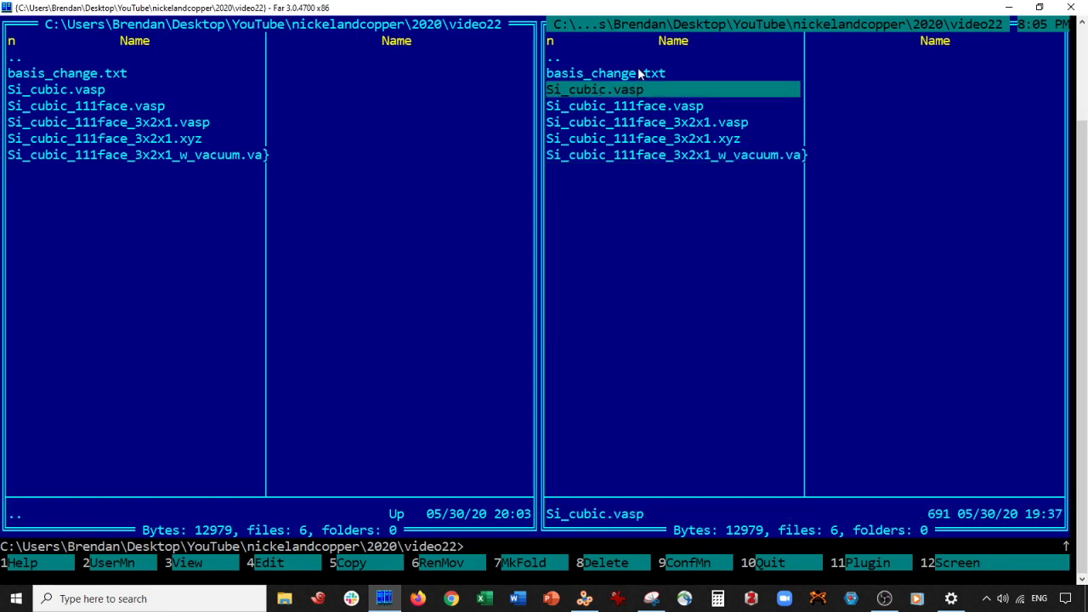
key(F4)
key(Escape)
key(Down)
key(F4)
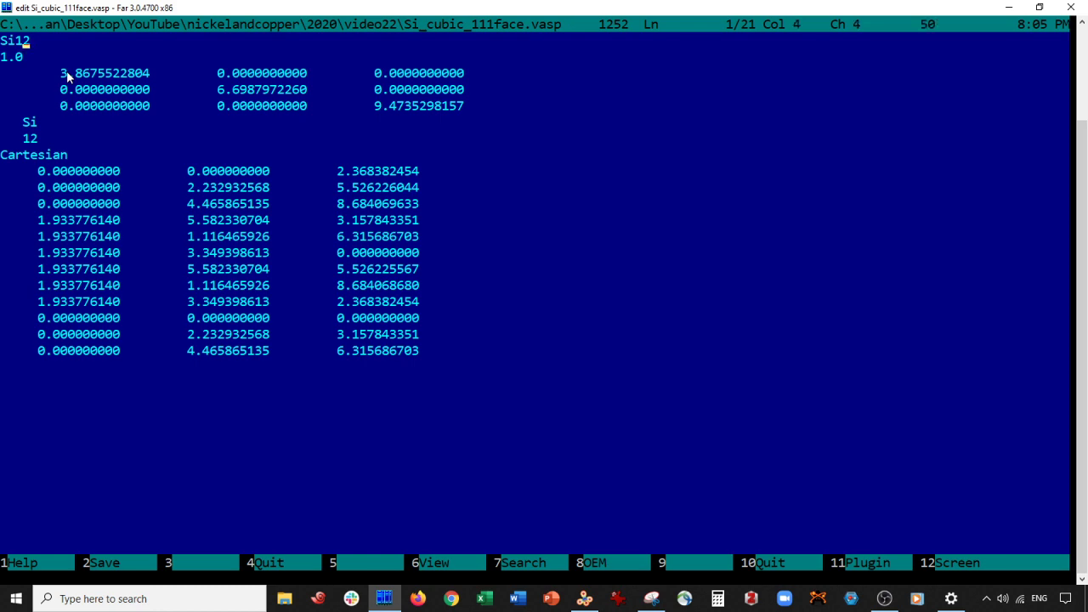
key(Escape)
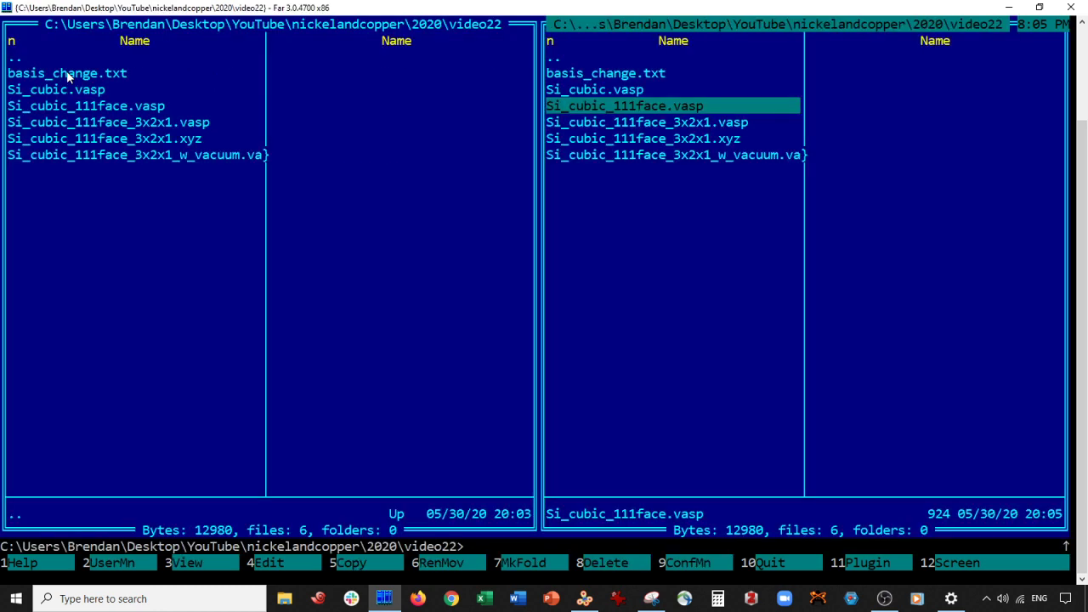
Return to VESTA, open the structure data editor for Si_cubic.vasp, and close it without changes
click(584, 598)
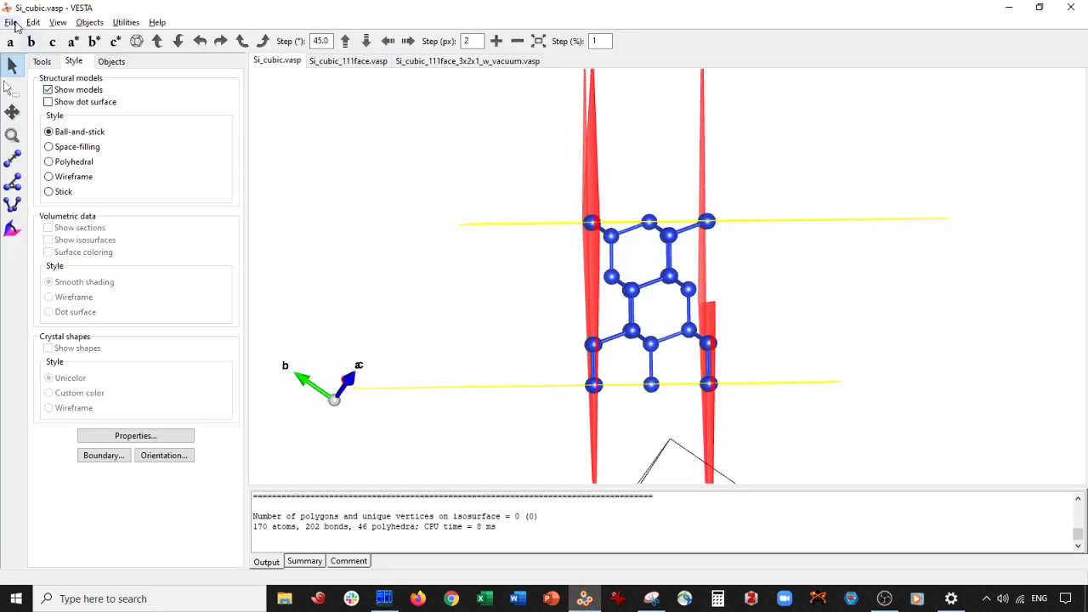
click(33, 22)
mouse_move(61, 72)
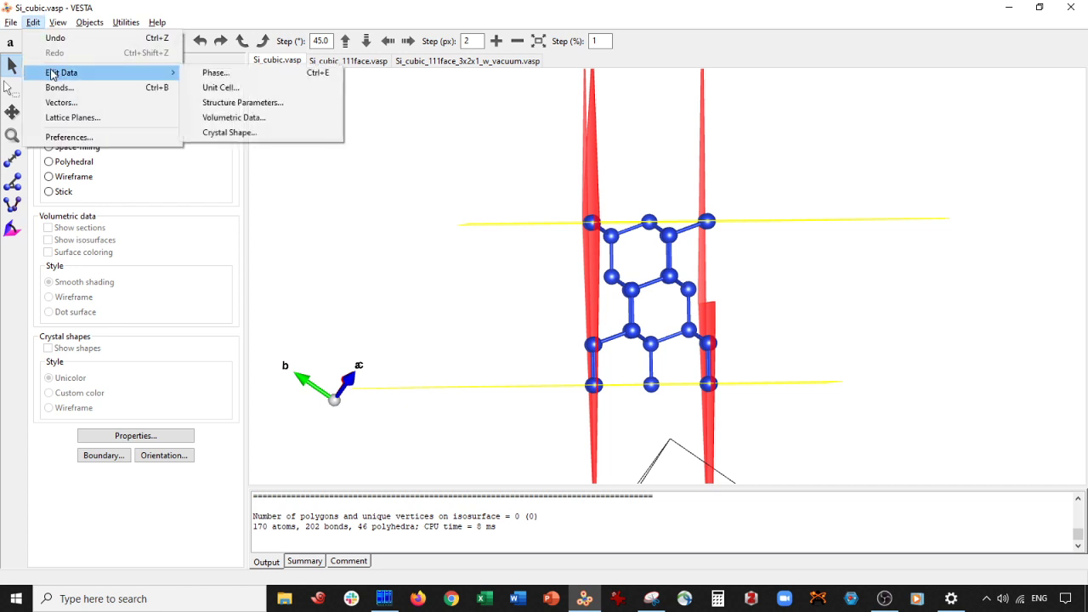
click(218, 88)
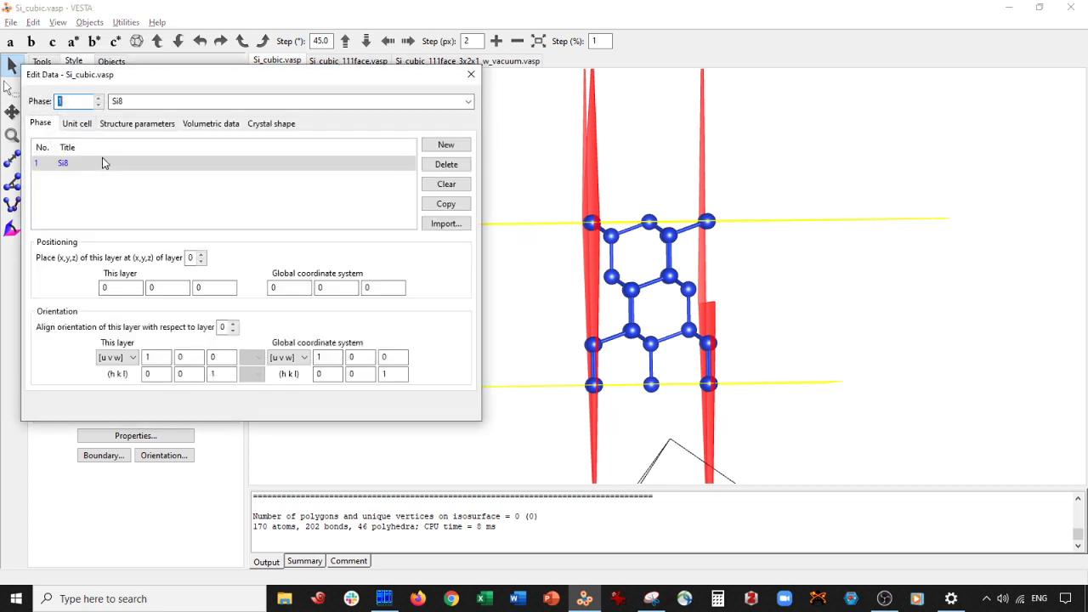
click(470, 83)
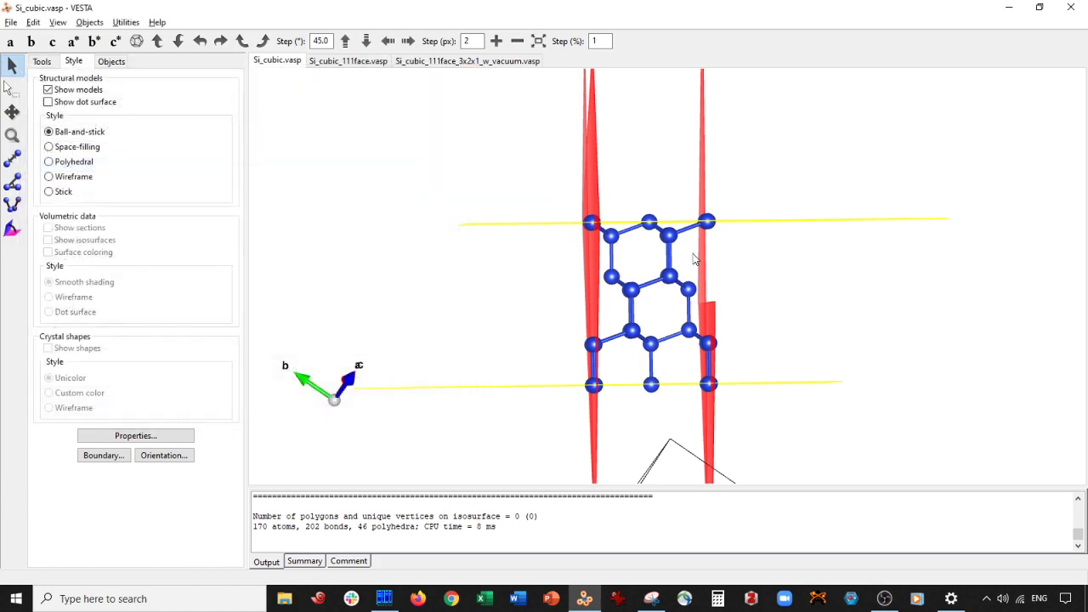
Examine the vacuum slab from different angles, finishing with an enlarged, repositioned view along the a axis
drag(695, 255, 687, 220)
click(501, 61)
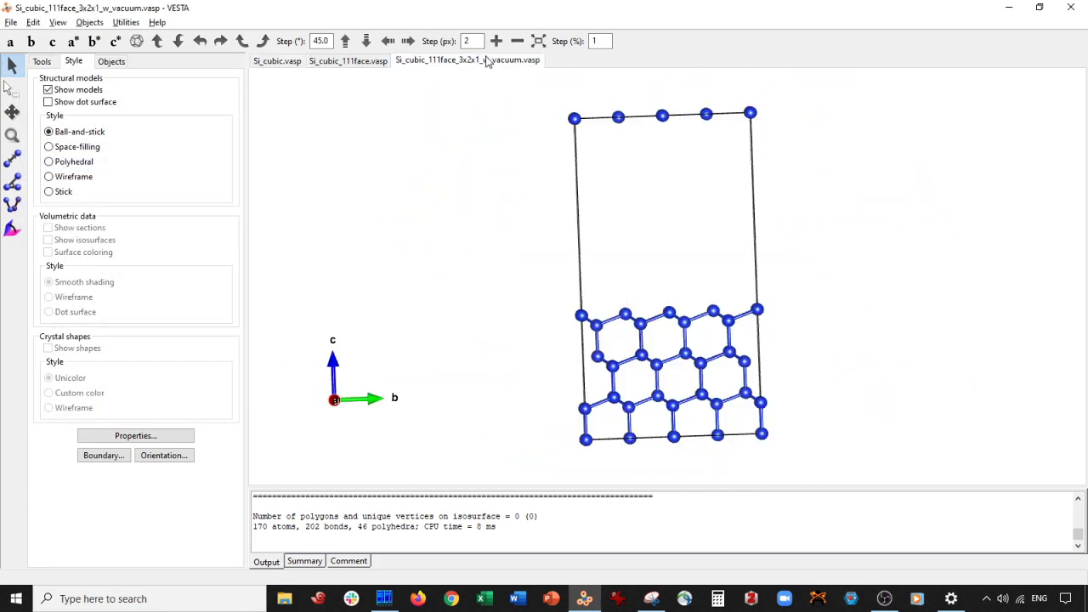
drag(538, 266, 510, 267)
scroll(340, 294, down, 4)
scroll(510, 267, up, 3)
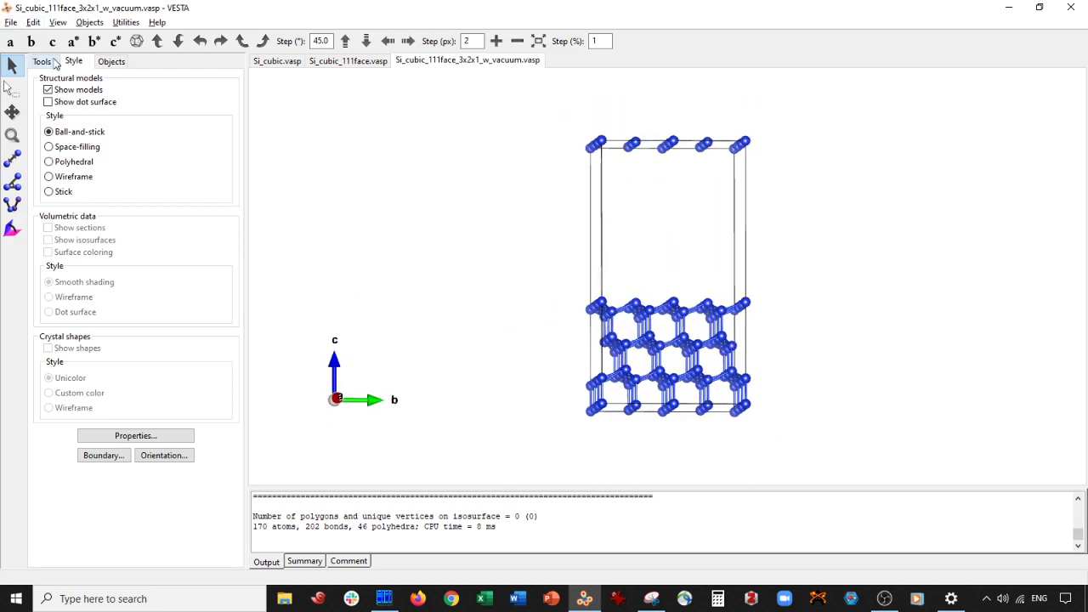
click(12, 43)
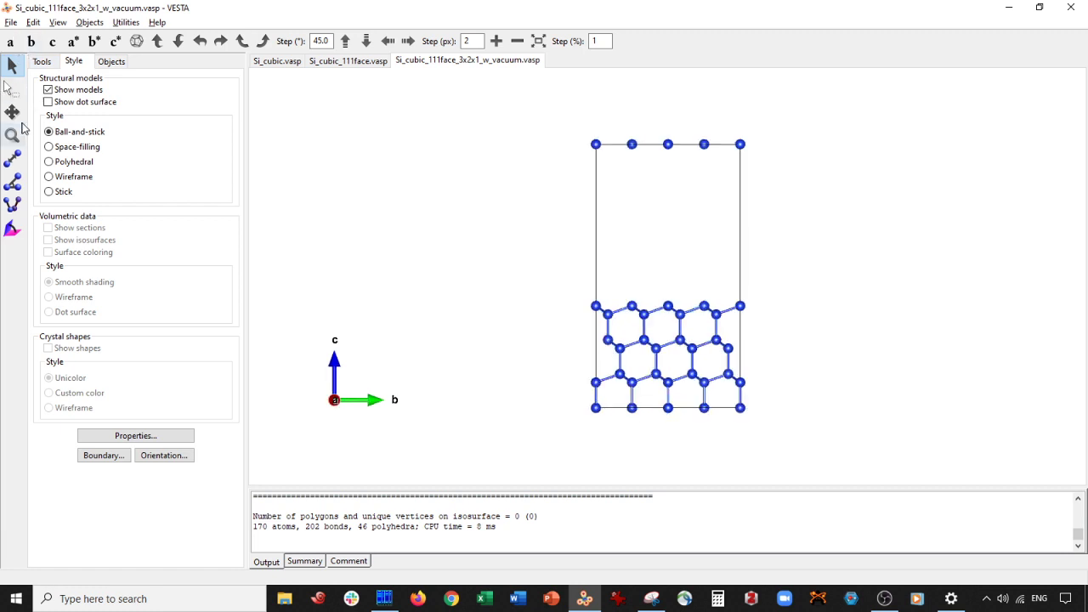
click(12, 111)
drag(696, 221, 548, 221)
scroll(548, 219, up, 3)
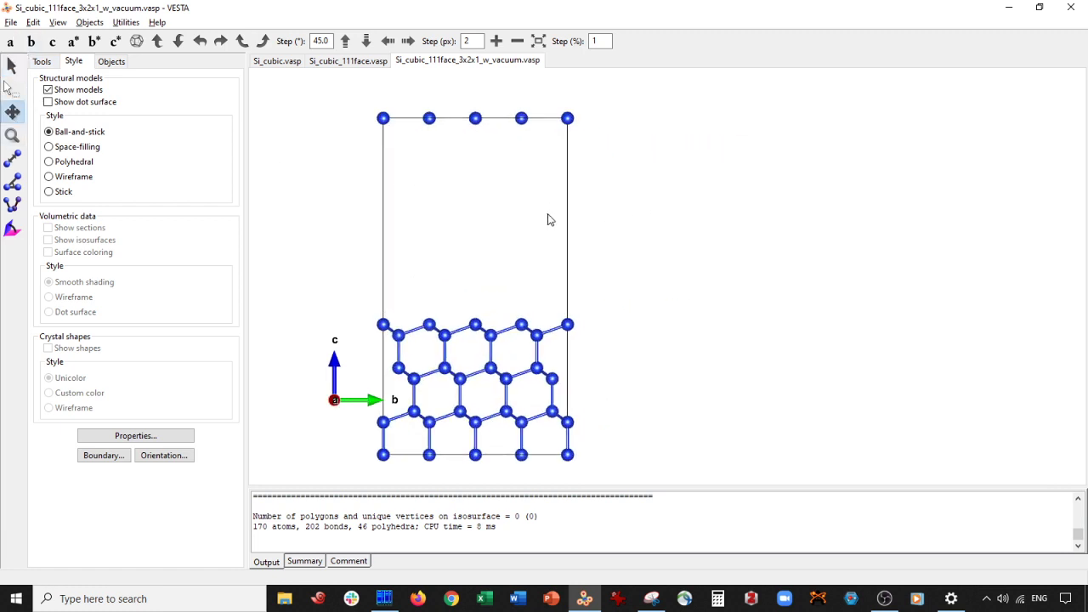
drag(499, 266, 549, 262)
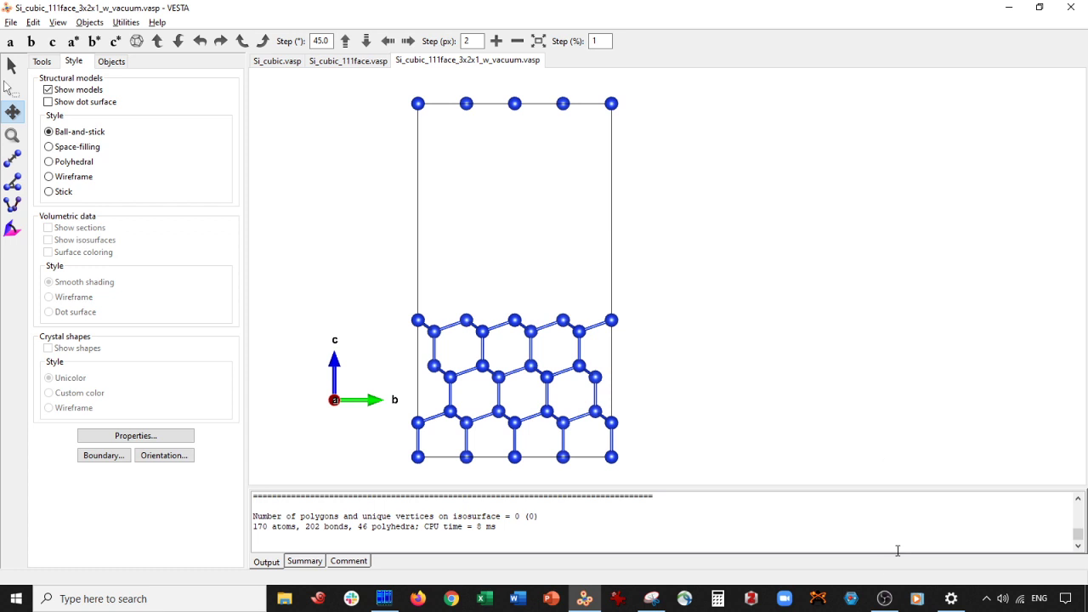
click(884, 599)
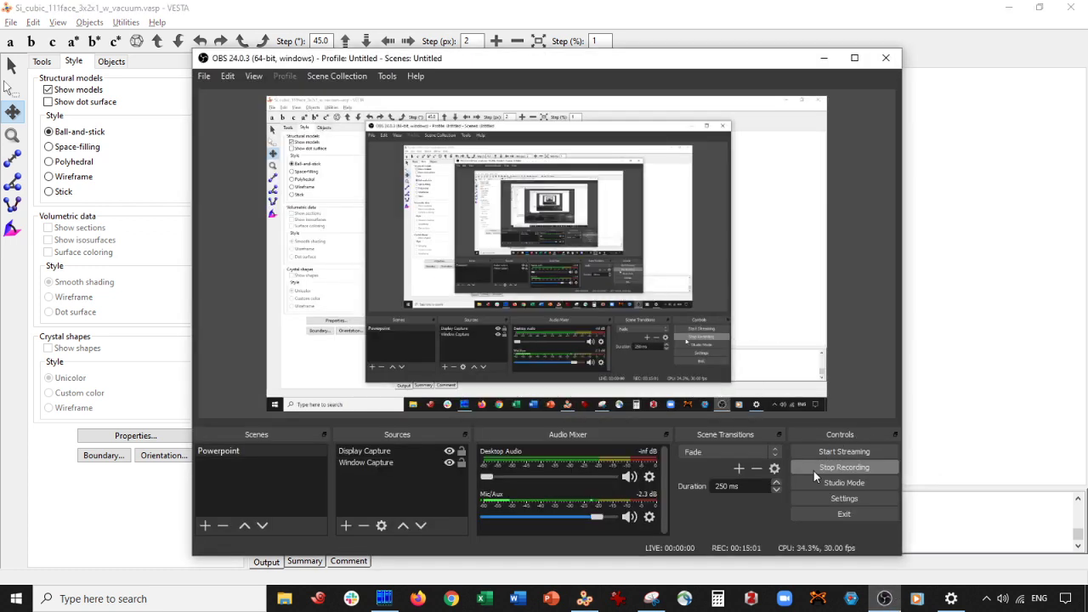